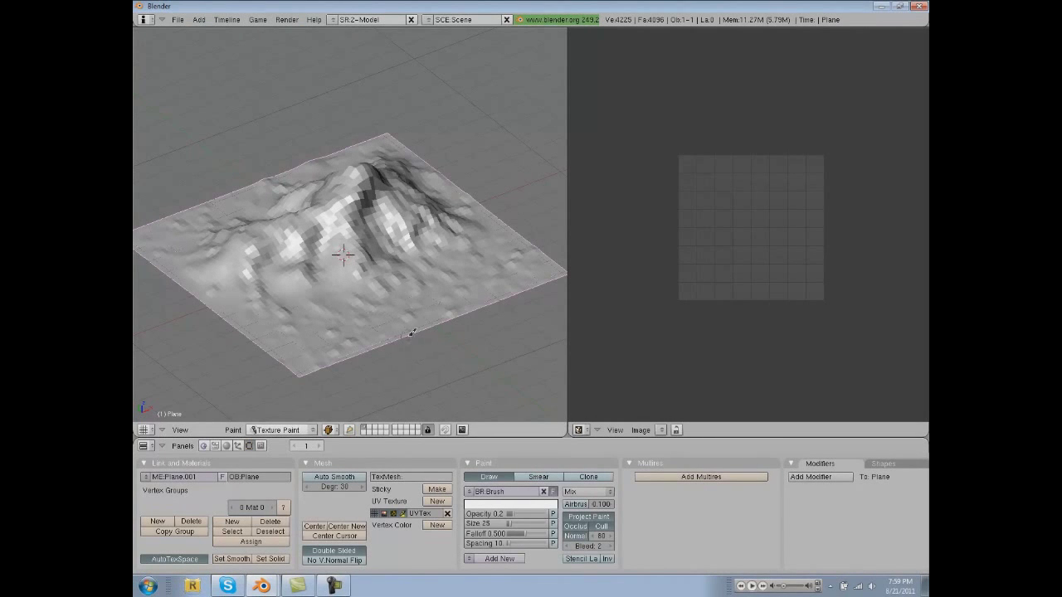
Examine the terrain mesh from several angles and check which images are available in the image editor.
middle_click_drag(412, 332, 348, 281)
scroll(348, 280, "up", 2)
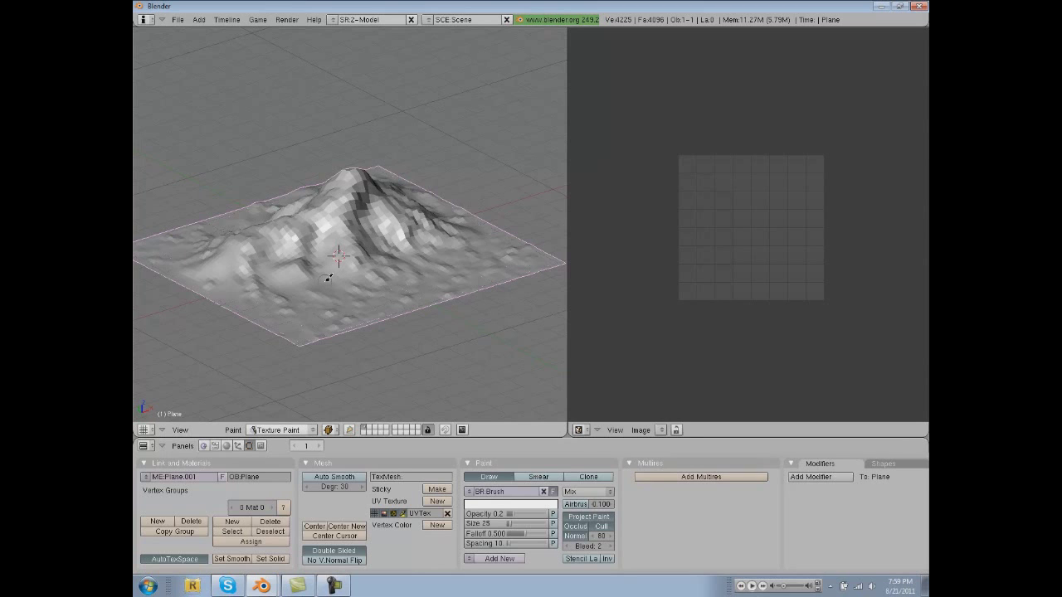
middle_click_drag(323, 344, 356, 304)
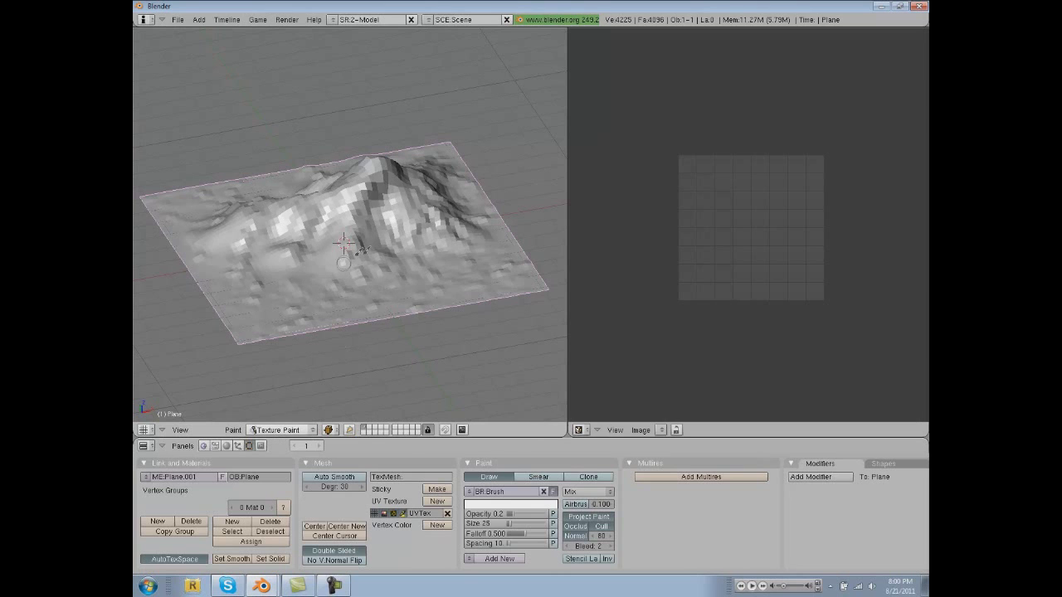
left_click(661, 430)
left_click(580, 430)
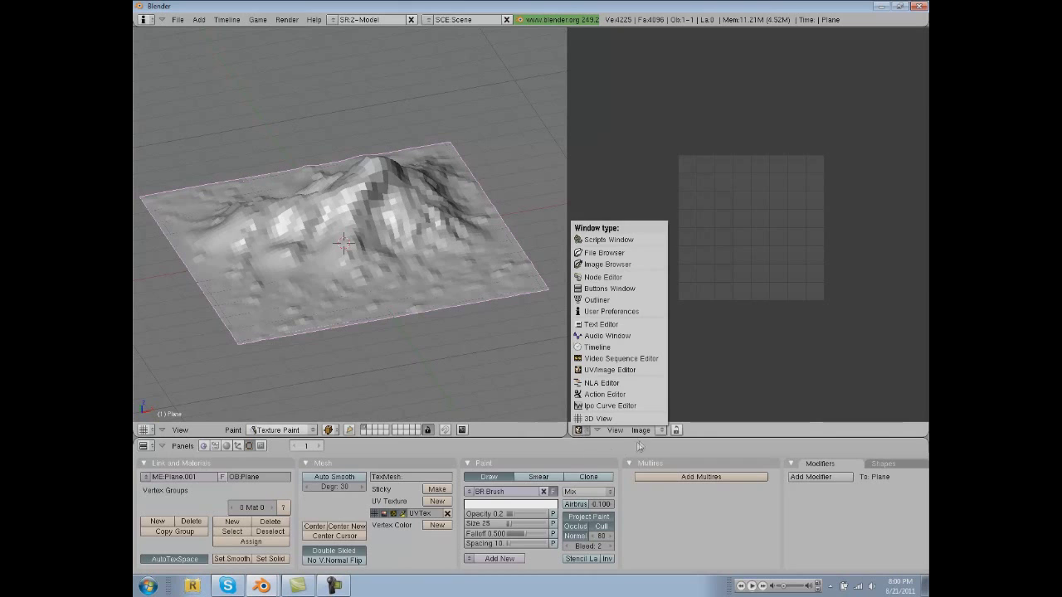
left_click(661, 430)
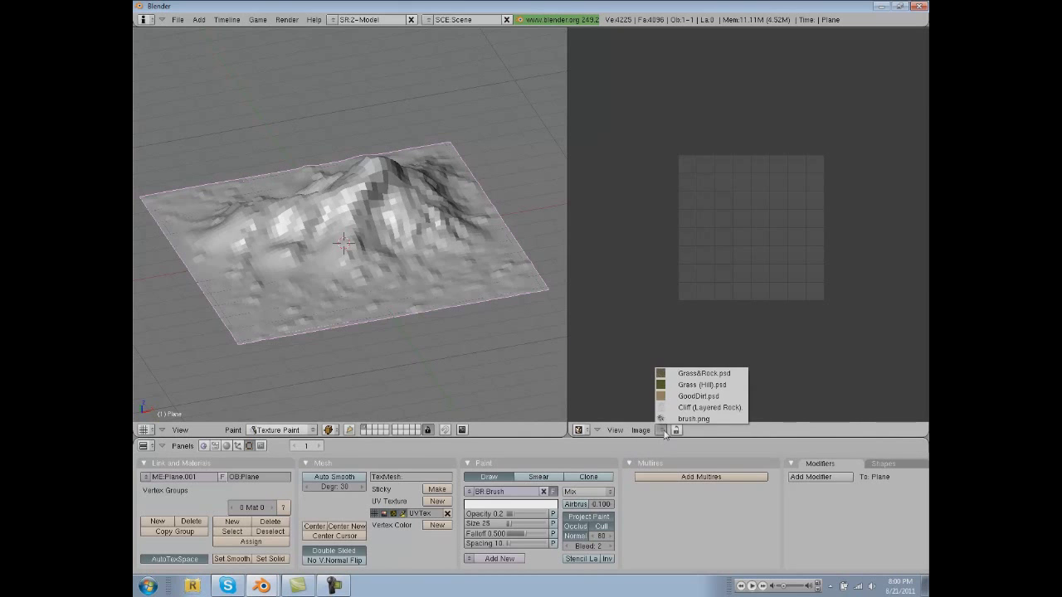
left_click(662, 434)
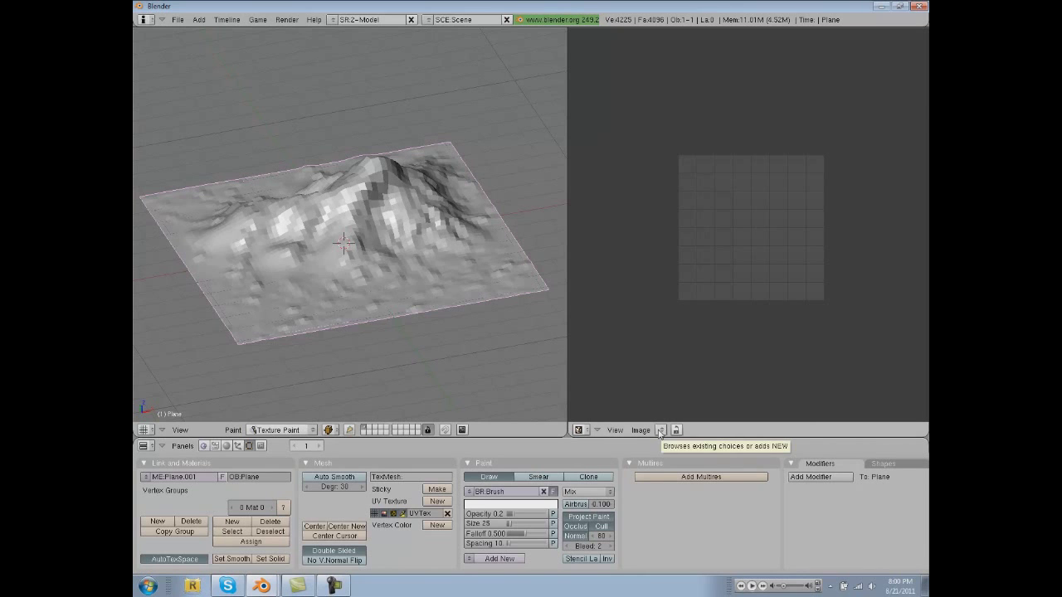
left_click(660, 431)
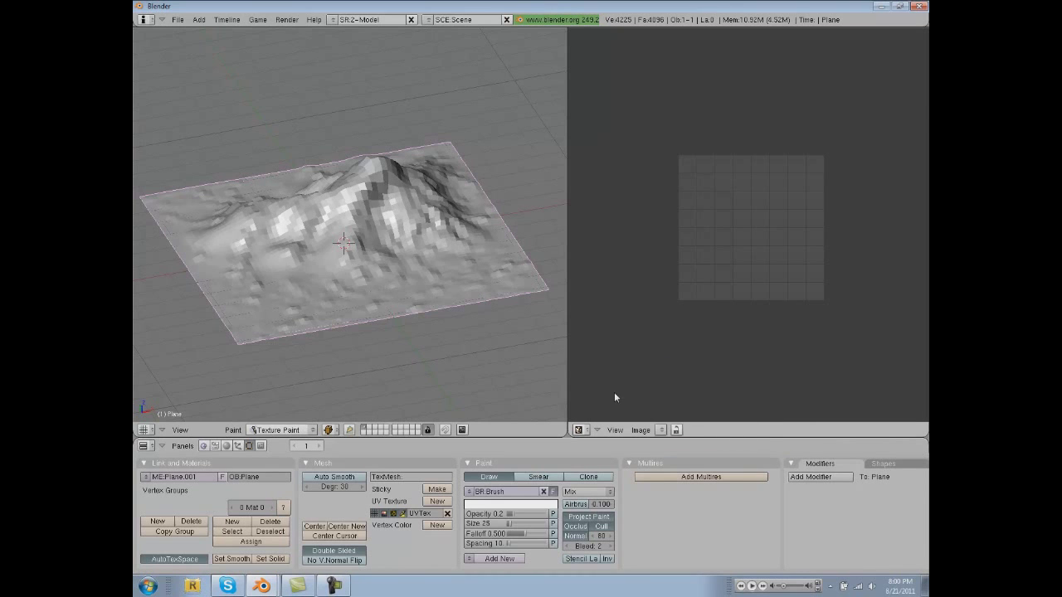
mouse_move(286, 265)
middle_mouse_down()
mouse_move(291, 308)
mouse_move(355, 237)
mouse_move(364, 196)
mouse_move(348, 282)
mouse_move(311, 298)
mouse_move(321, 217)
mouse_move(357, 256)
mouse_move(315, 245)
mouse_move(306, 267)
middle_mouse_up()
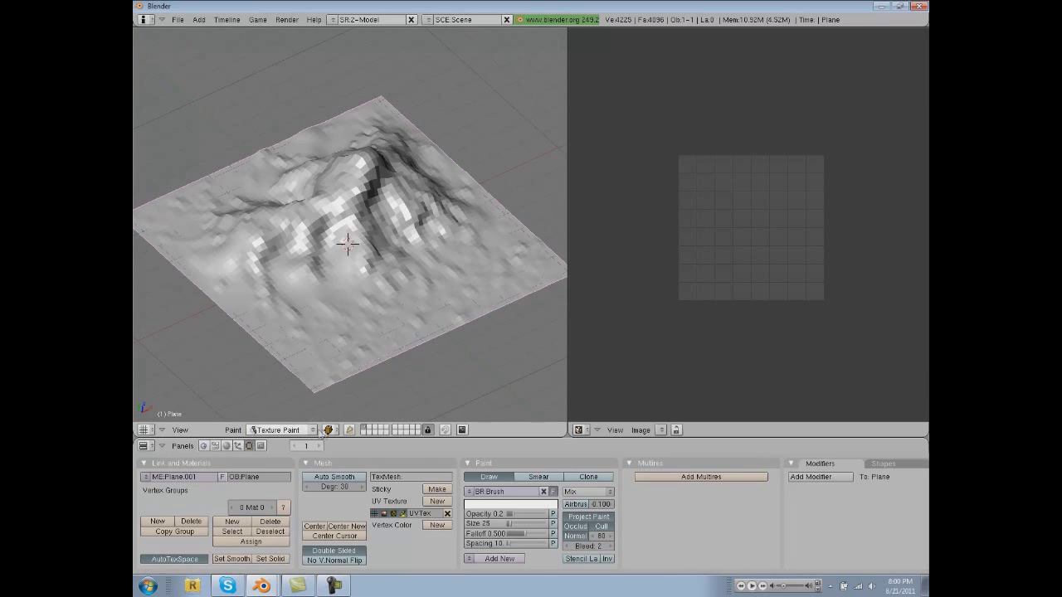
Rename the mesh's UV texture layer to terrain.
left_click(429, 516)
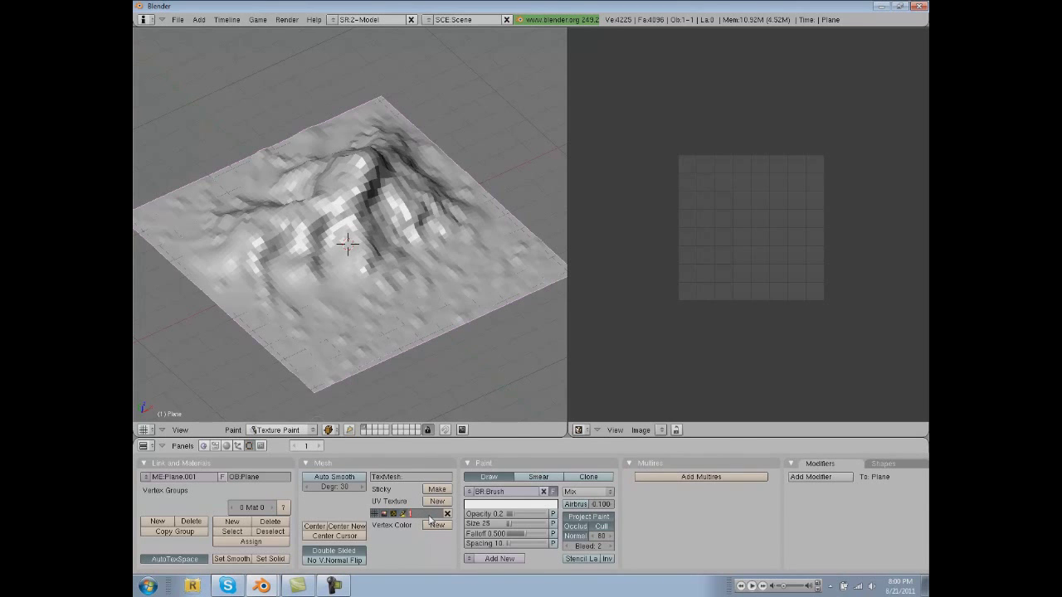
type("terrain")
key("Return")
Create a blank black 1024 by 1024 image named terrain.
left_click(640, 429)
left_click(643, 417)
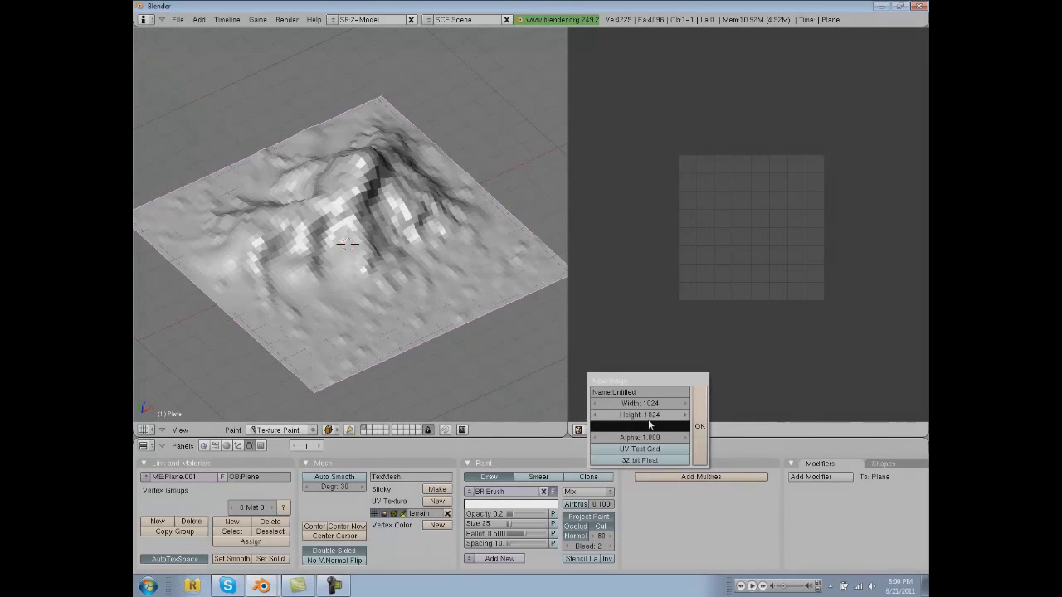
left_click(640, 391)
key("BackSpace")
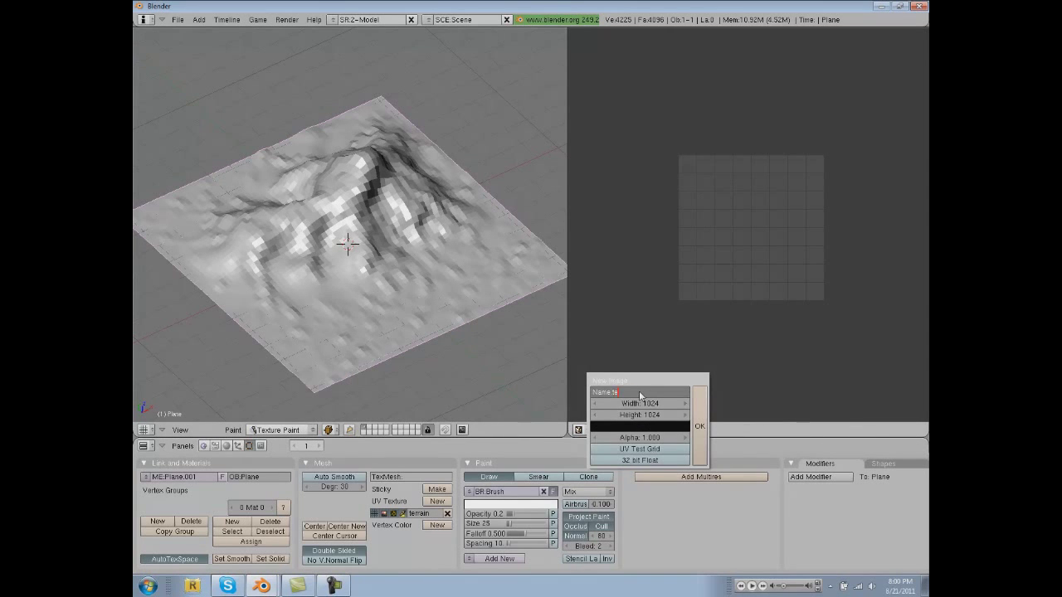
type("terrain")
key("Return")
key("Return")
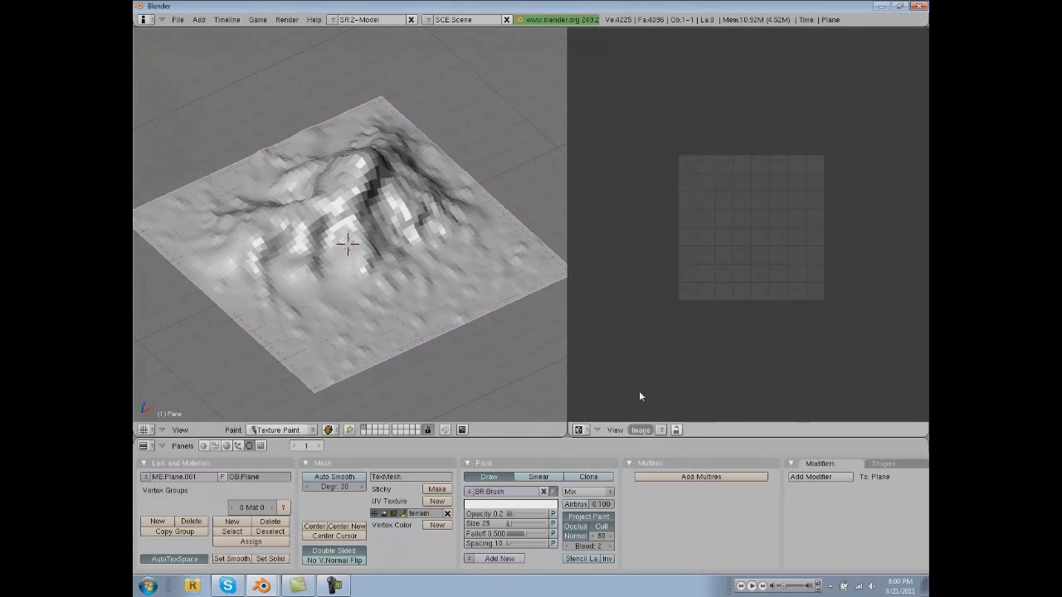
Create another 1024 by 1024 image for the terrain, filled with the UV Test Grid pattern.
left_click(641, 430)
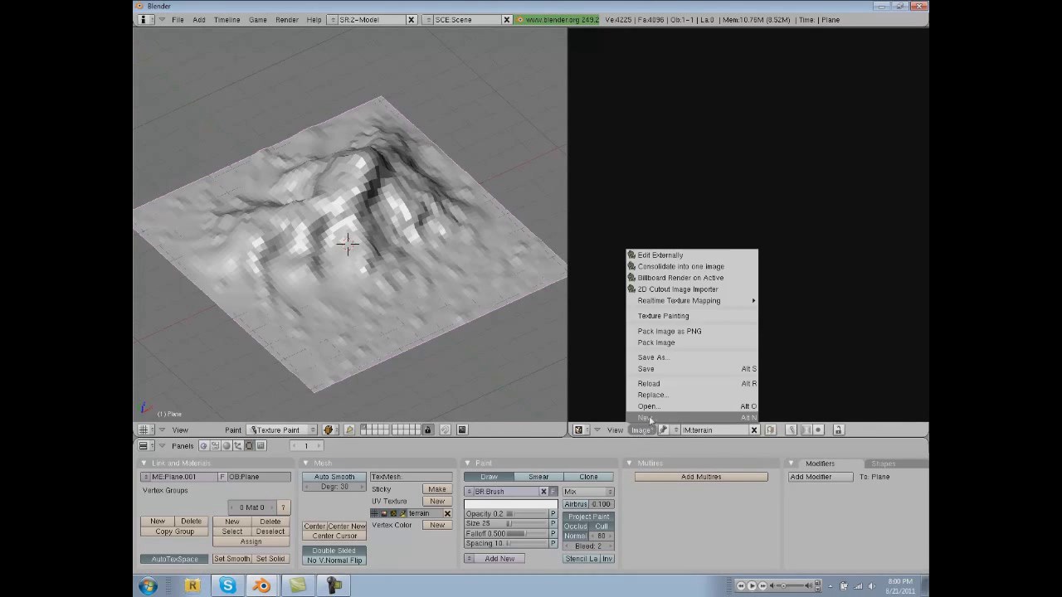
left_click(642, 417)
left_click(646, 389)
key("BackSpace")
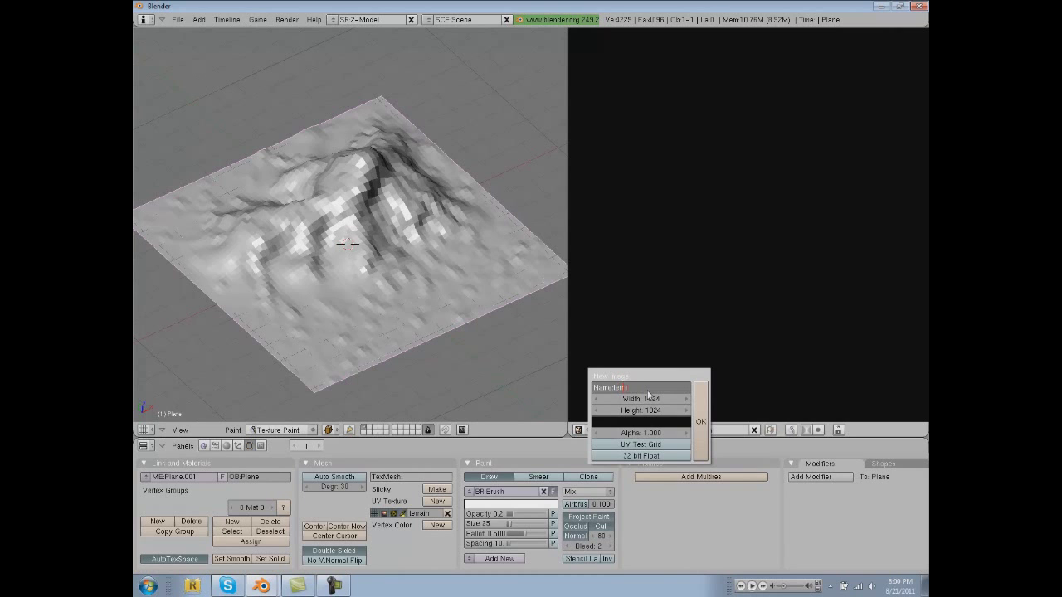
key("Return")
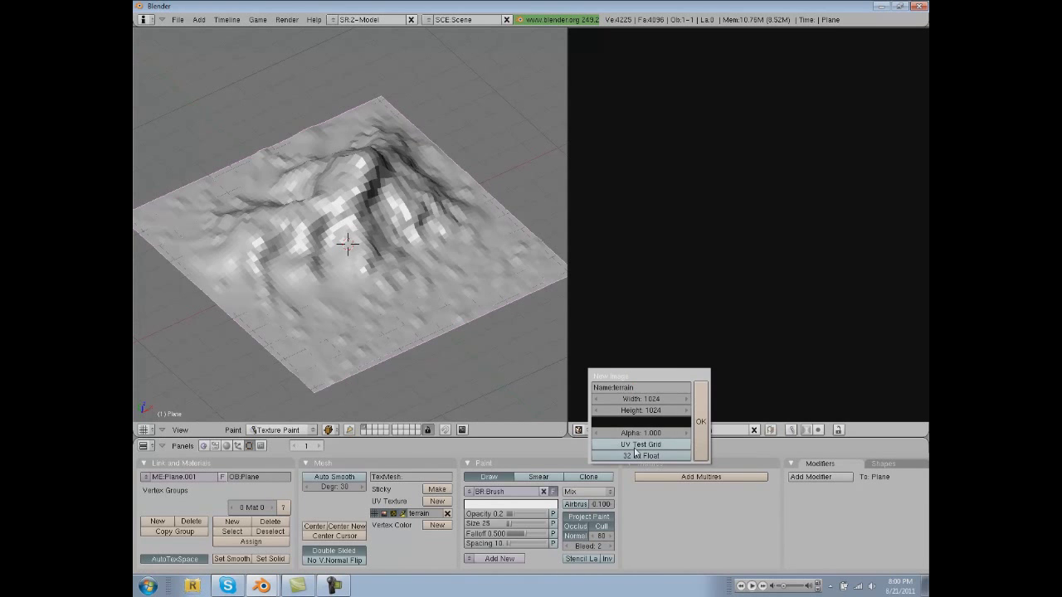
left_click(636, 446)
left_click(701, 422)
scroll(687, 303, "up", 2)
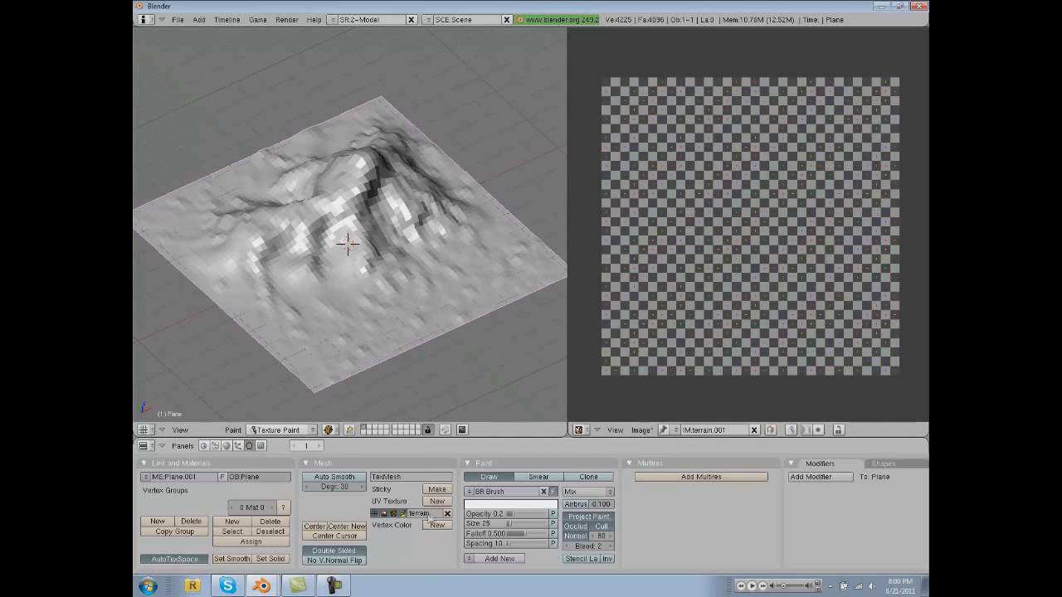
left_click(640, 430)
left_click(642, 417)
left_click(637, 390)
type("c")
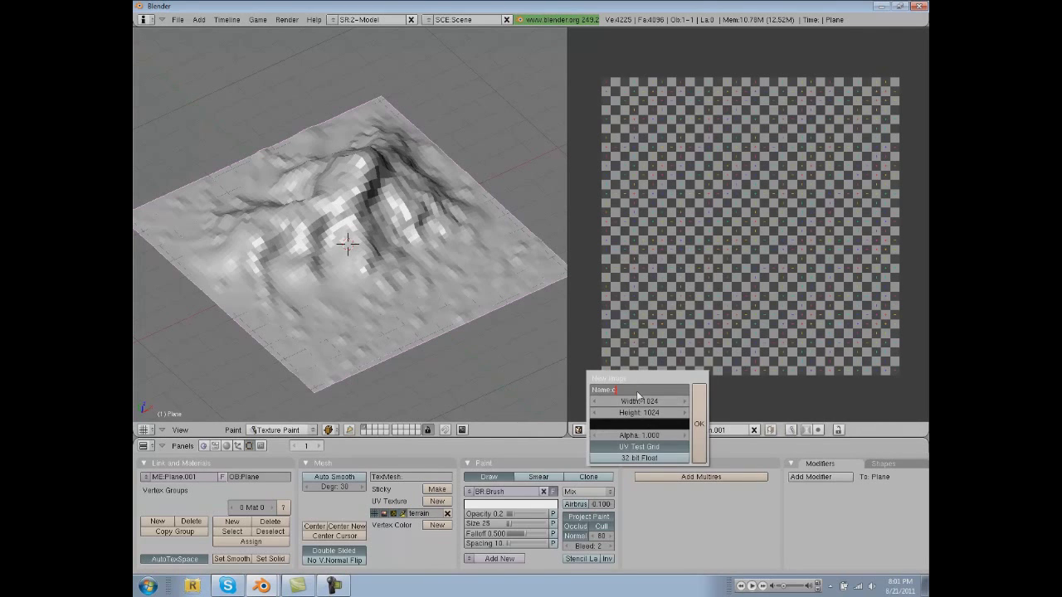
type("lone")
key("Return")
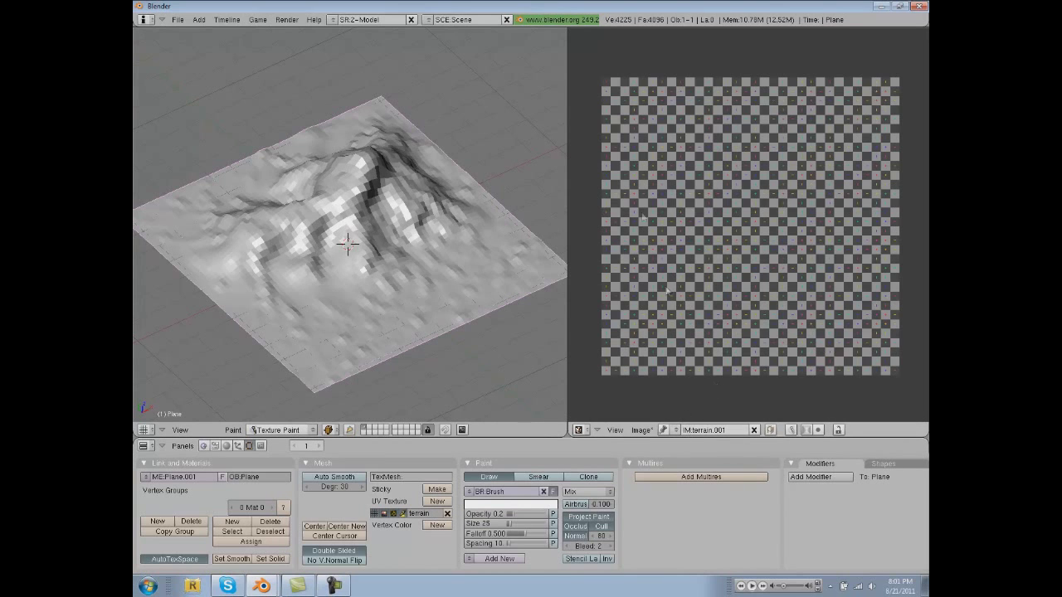
Rename the test grid image to terrain.
left_click(733, 430)
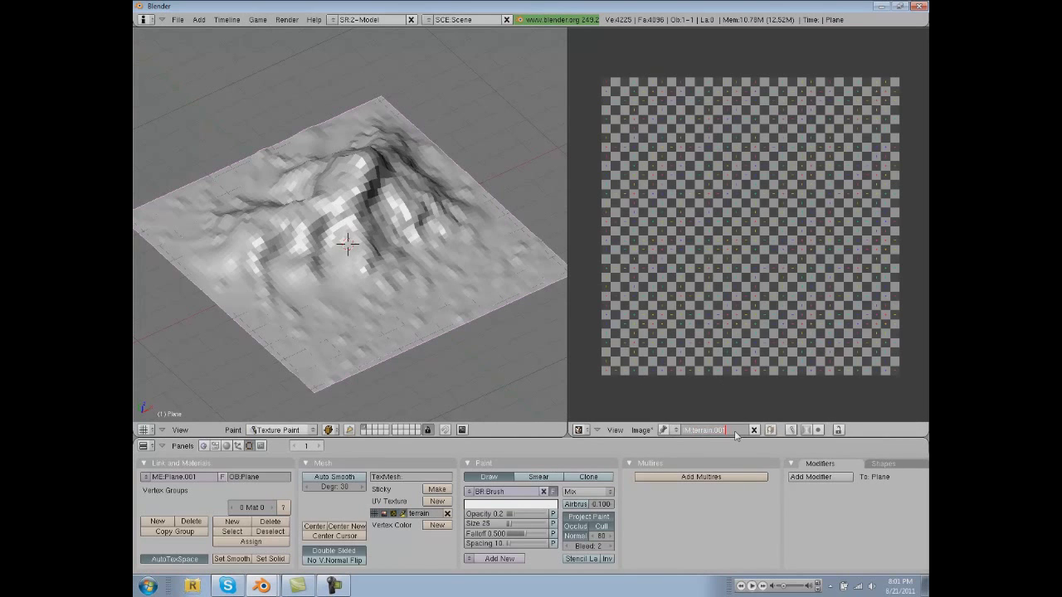
type("terrain")
key("Return")
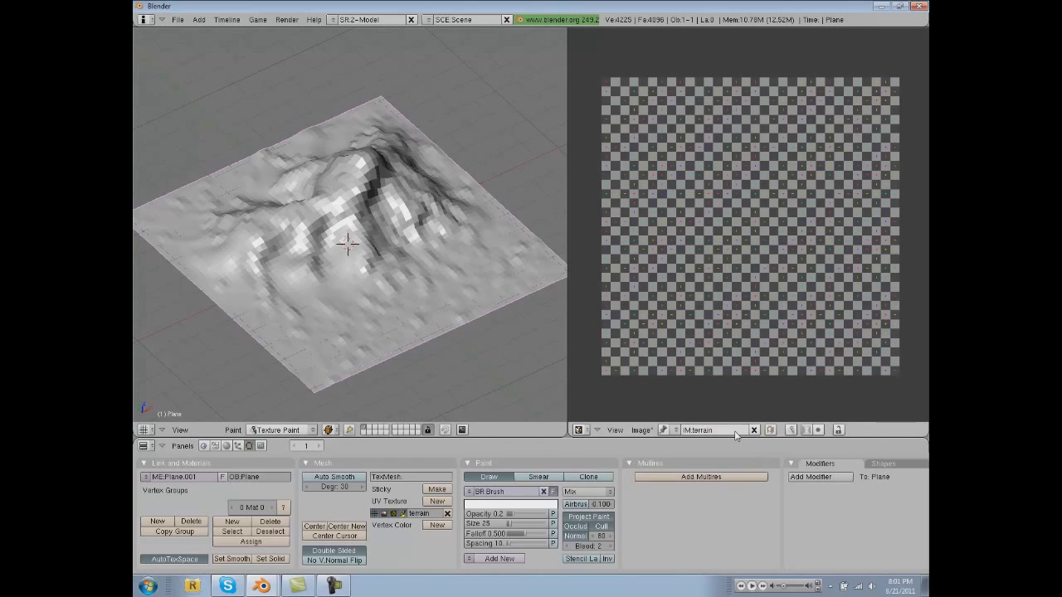
Add a second UV texture layer to the mesh and name it clone.
left_click(437, 502)
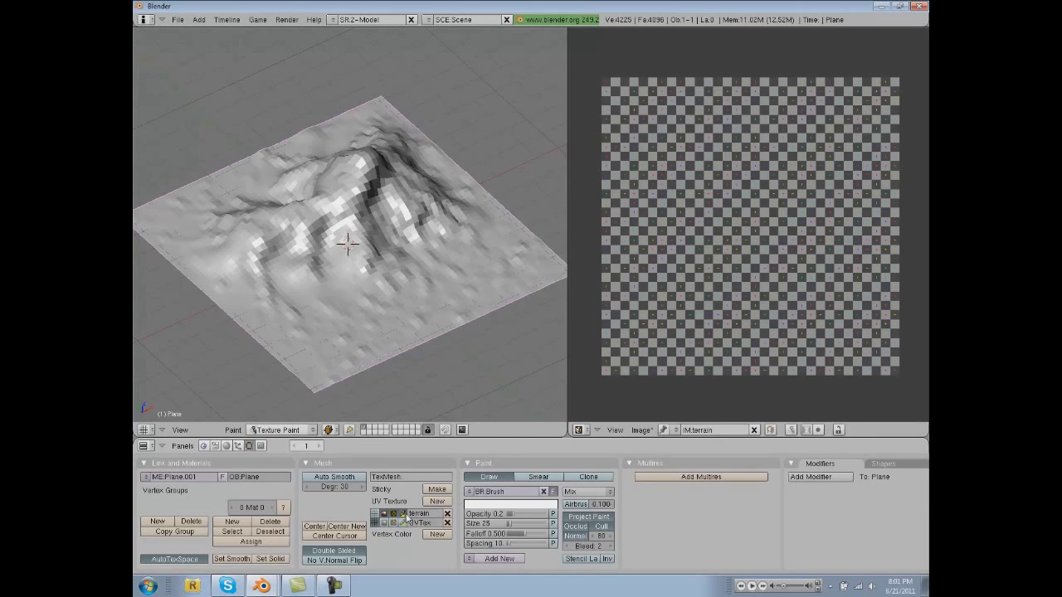
left_click(420, 523)
key("Return")
Choose GoodDirt.psd as the image shown in the image editor.
left_click(676, 430)
middle_click_drag(357, 256, 361, 242)
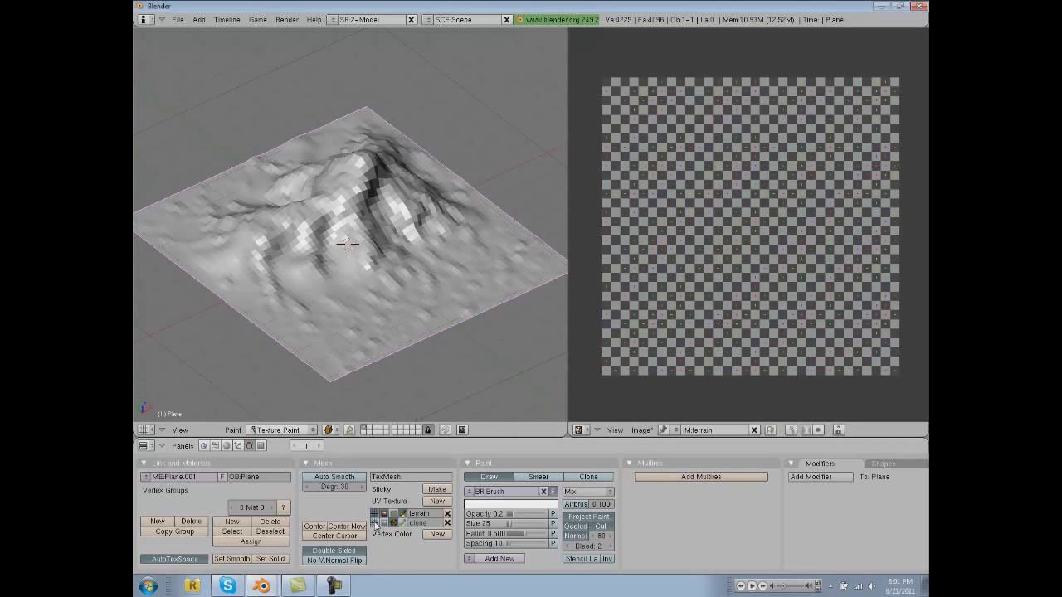
left_click(678, 430)
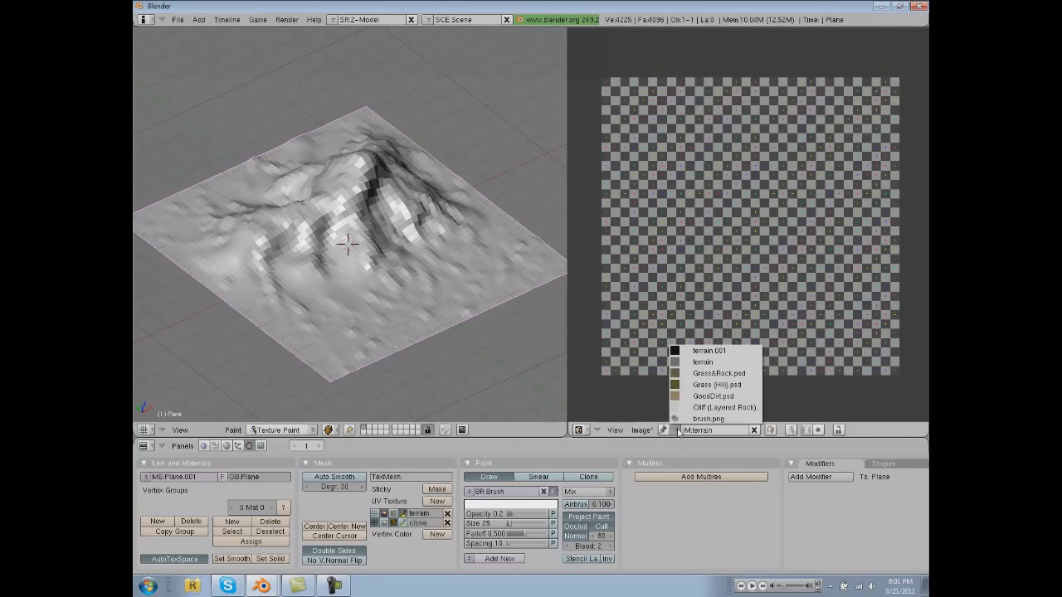
left_click(695, 396)
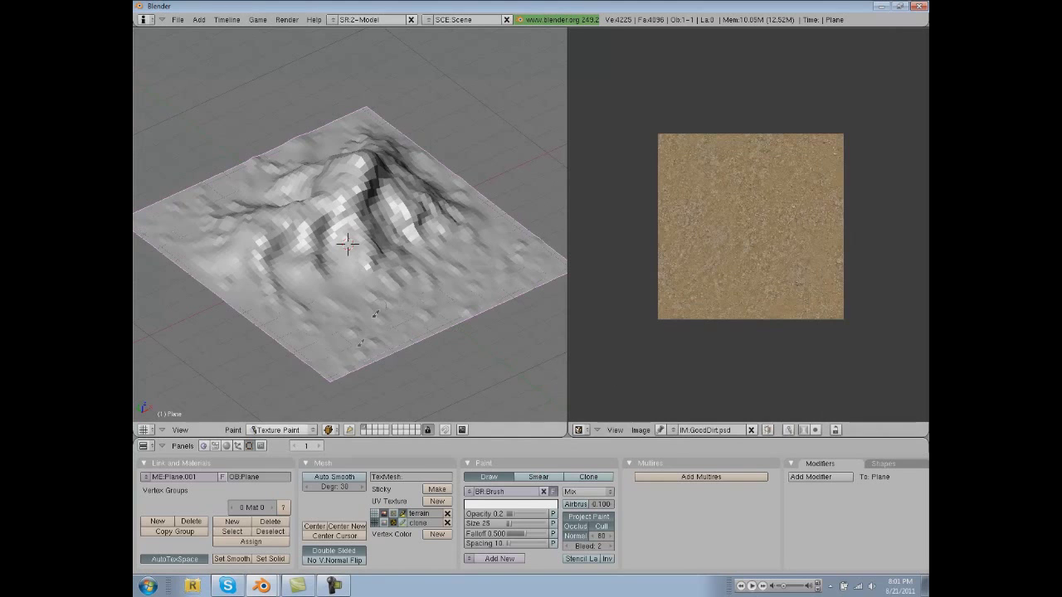
Unwrap the whole terrain mesh from the top view in Edit Mode so its UVs fill the entire image area.
left_click(180, 430)
left_click(213, 340)
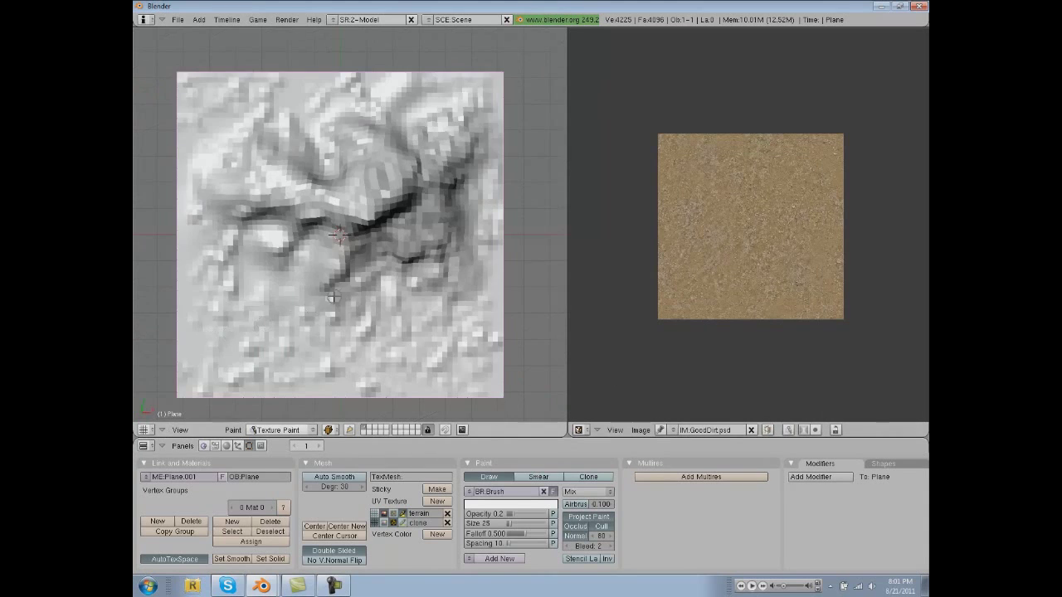
key("Tab")
key("a")
key("a")
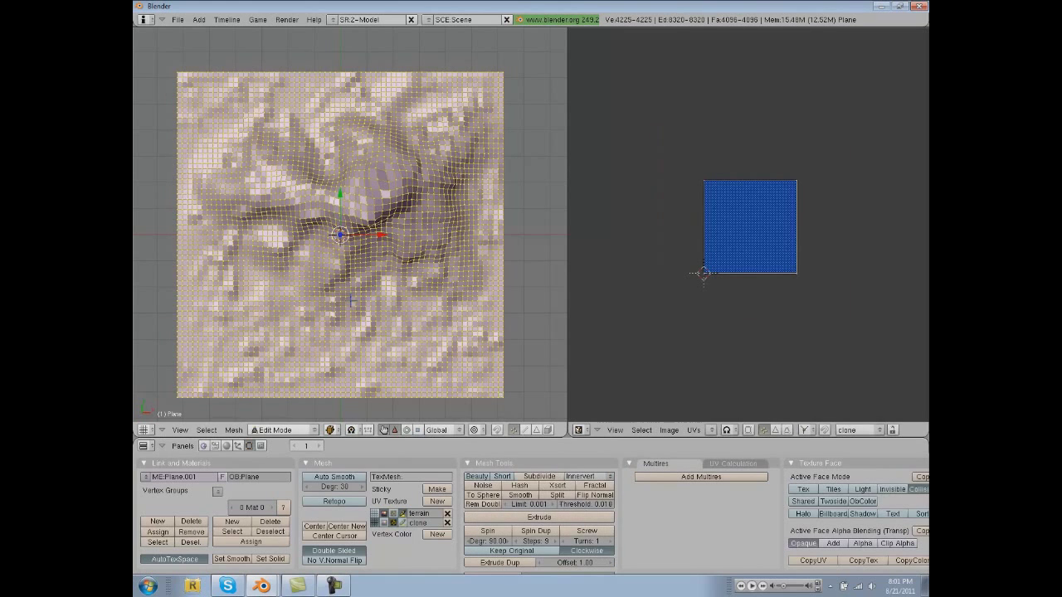
key("u")
left_click(328, 349)
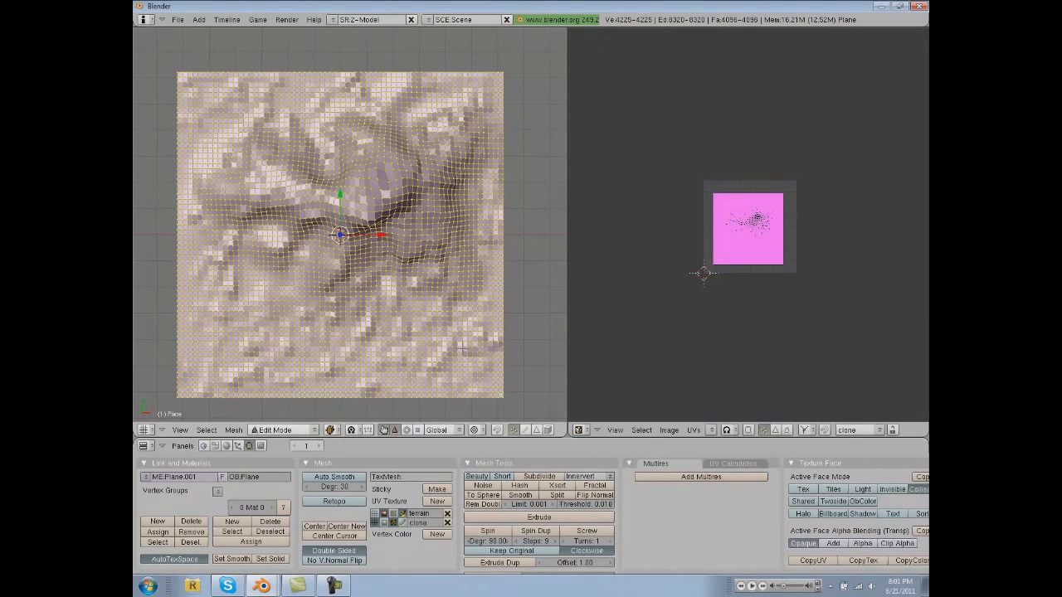
scroll(660, 337, "up", 4)
key("a")
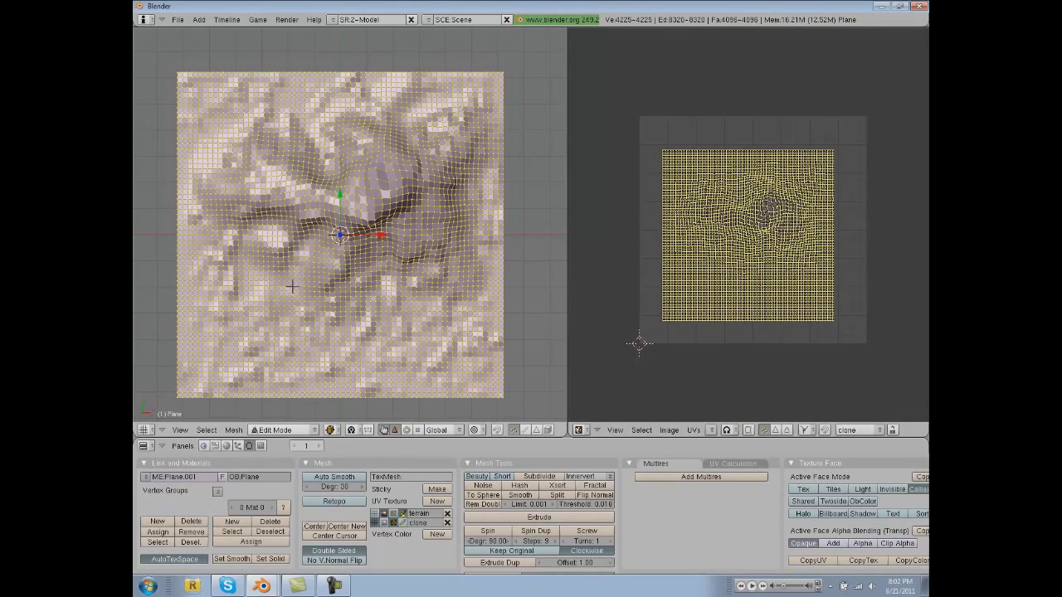
key("u")
left_click(261, 299)
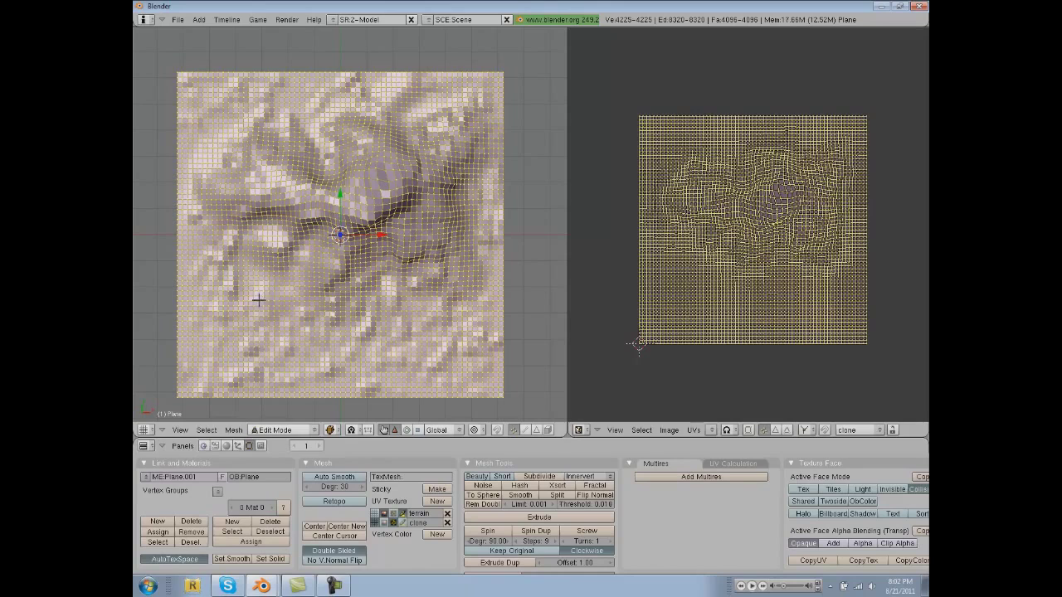
Assign the GoodDirt.psd image to the unwrapped faces and set the 3D view to textured shading.
left_click(711, 429)
left_click(722, 398)
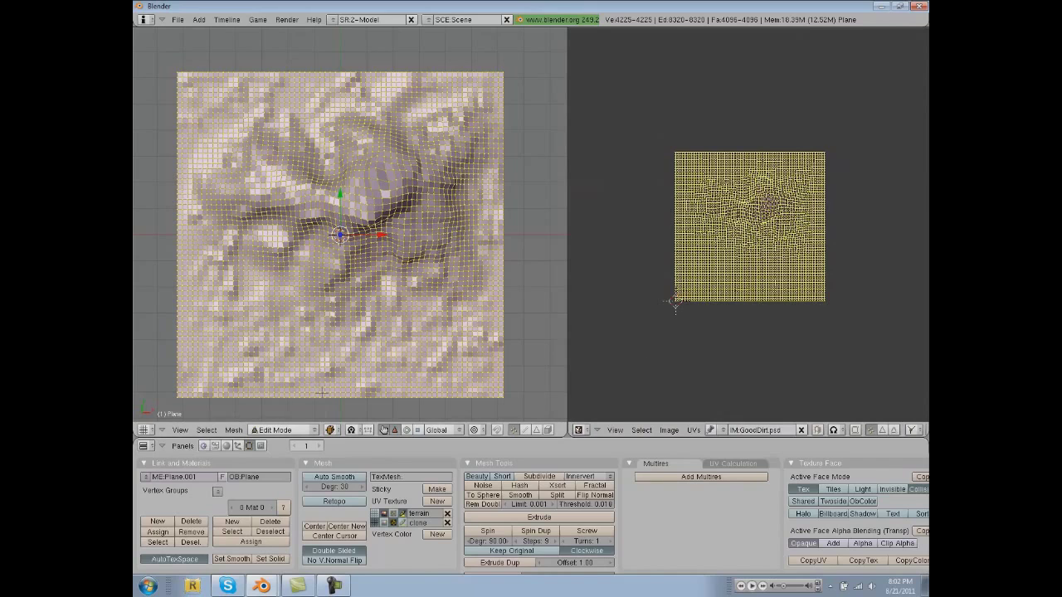
left_click(331, 429)
left_click(358, 373)
key("Tab")
mouse_move(380, 290)
middle_mouse_down()
mouse_move(401, 246)
mouse_move(464, 274)
middle_mouse_up()
Scale the clone layer's UV layout to adjust how the dirt texture tiles across the terrain.
key("Tab")
scroll(722, 359, "up", 1)
left_click(708, 390)
key("s")
left_click(702, 351)
key("Tab")
mouse_move(351, 278)
middle_mouse_down()
mouse_move(366, 236)
mouse_move(291, 296)
mouse_move(329, 272)
mouse_move(257, 220)
mouse_move(528, 310)
middle_mouse_up()
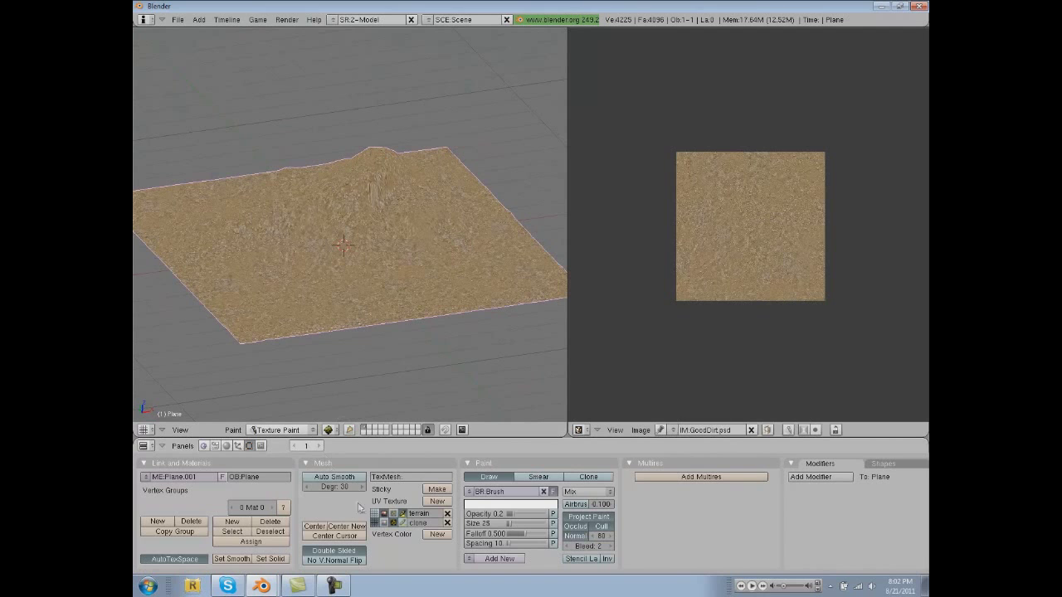
Make the terrain layer active for painting and set the paint tool to Clone with Clone Layer enabled.
left_click(375, 522)
middle_click_drag(330, 215, 334, 249)
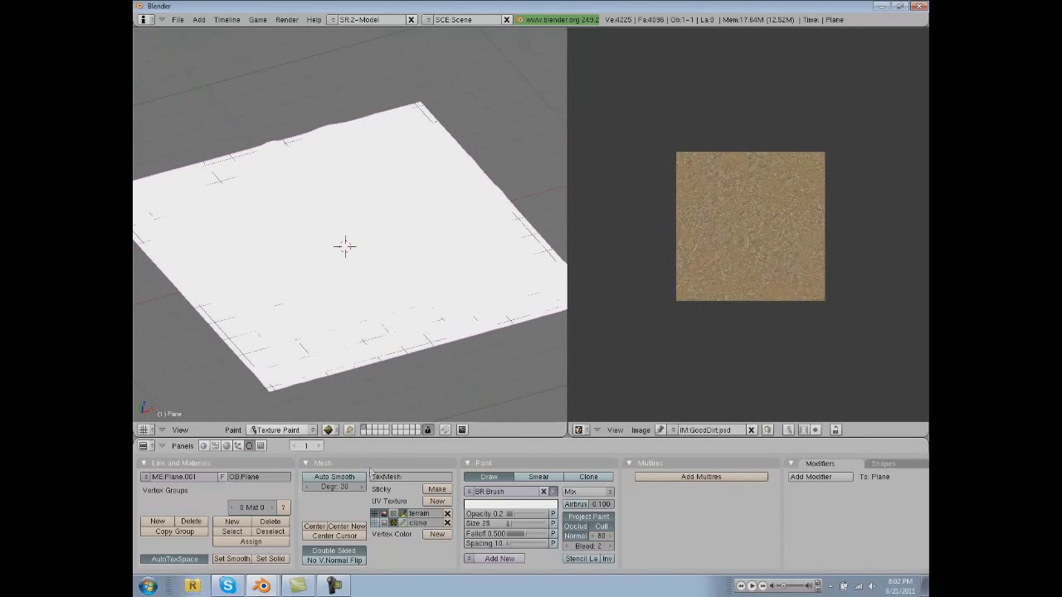
left_click(582, 477)
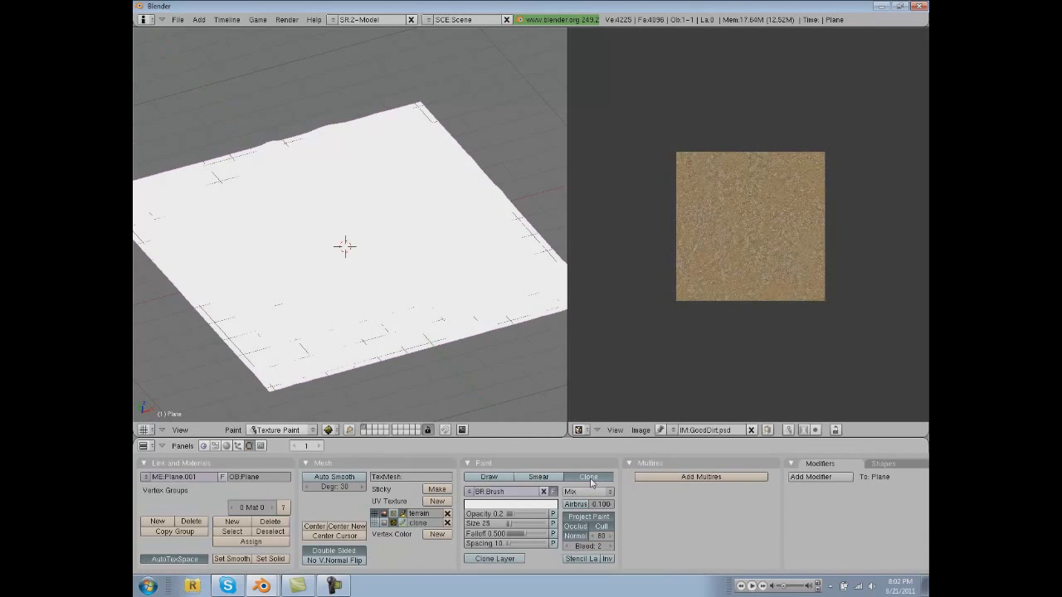
left_click(516, 559)
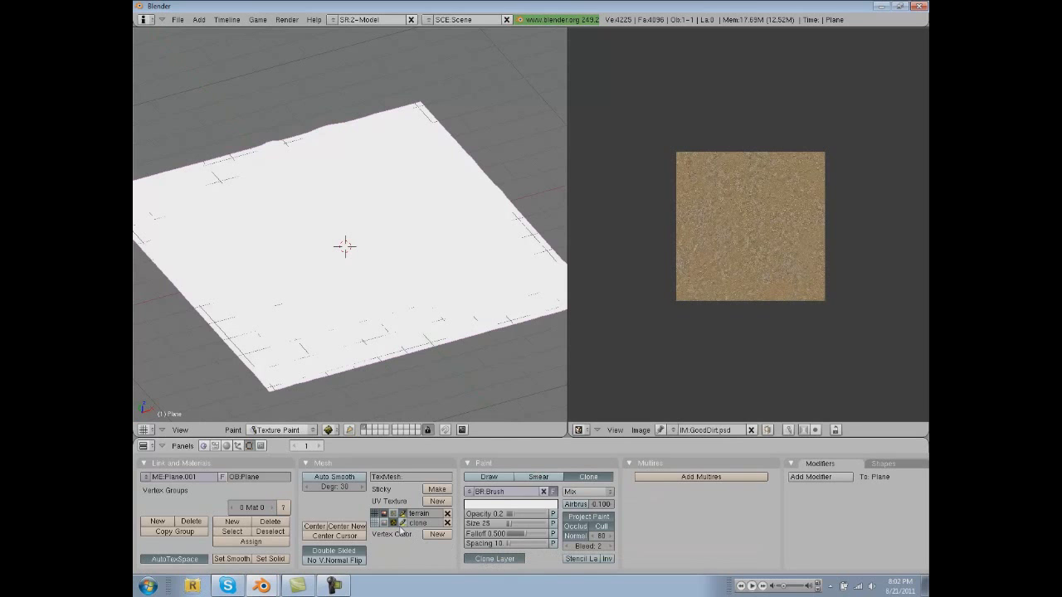
mouse_move(358, 382)
middle_mouse_down()
mouse_move(266, 315)
mouse_move(367, 296)
mouse_move(404, 360)
middle_mouse_up()
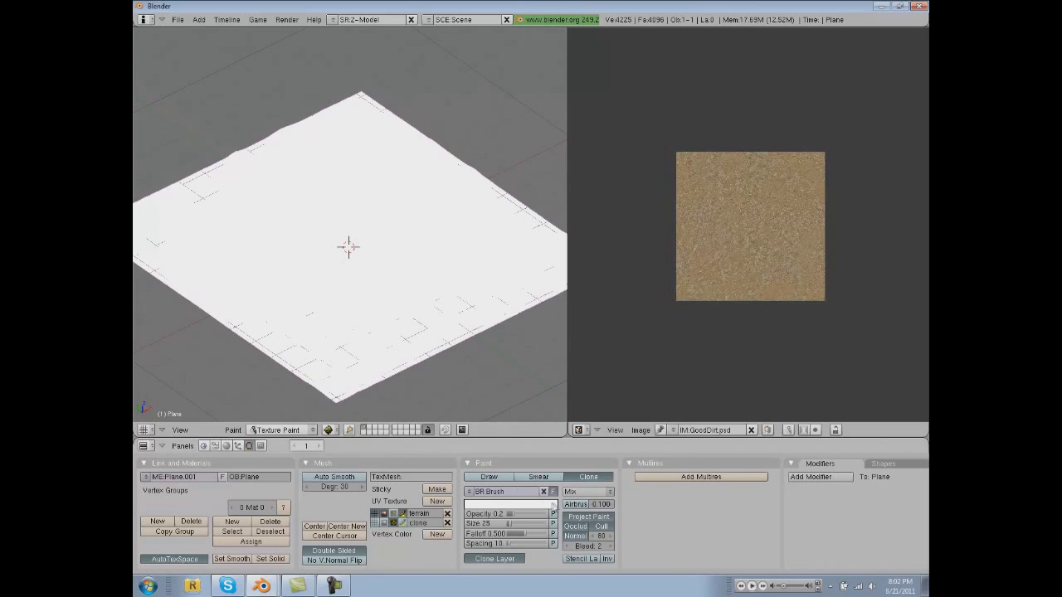
Set the clone brush size to 58 and try a clone dab on the terrain.
left_click(572, 505)
left_click_drag(517, 524, 525, 523)
left_click(373, 513)
left_click(360, 304)
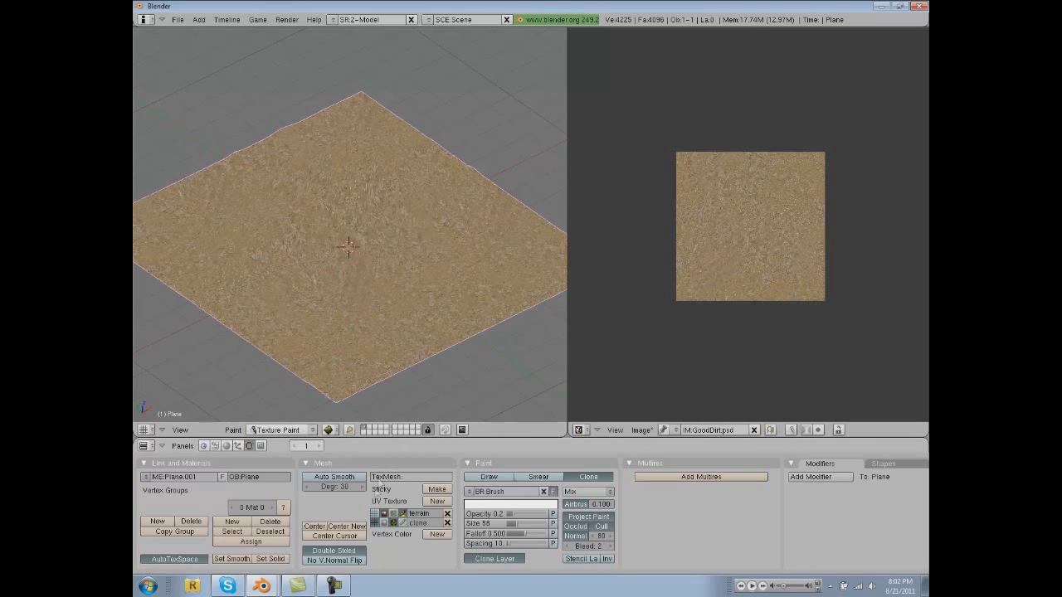
With the terrain layer active, assign the terrain image to all its faces in top view.
left_click(374, 523)
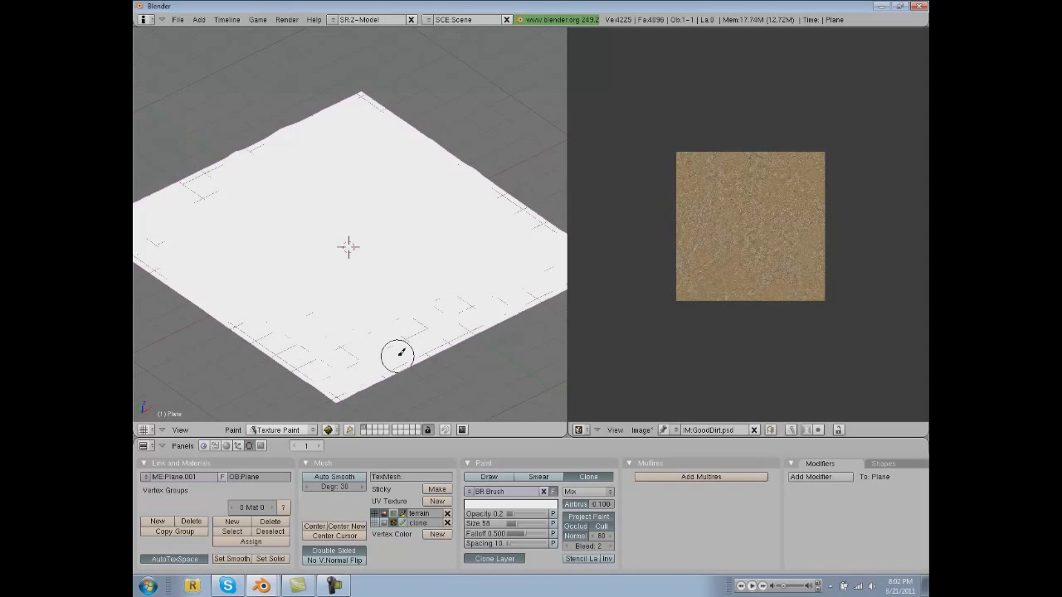
left_click(496, 559)
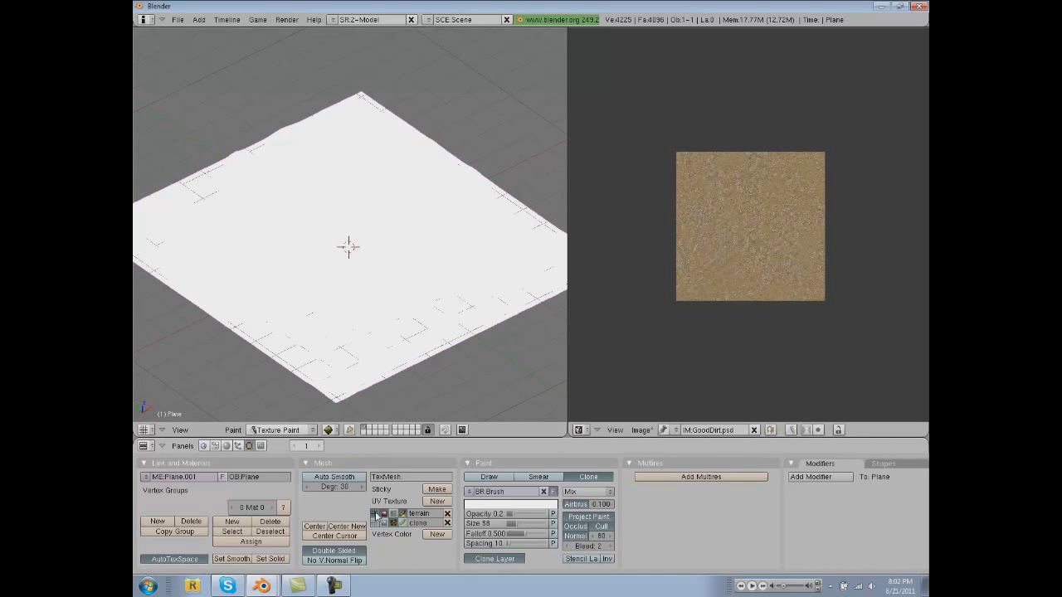
left_click(180, 430)
left_click(207, 334)
key("Tab")
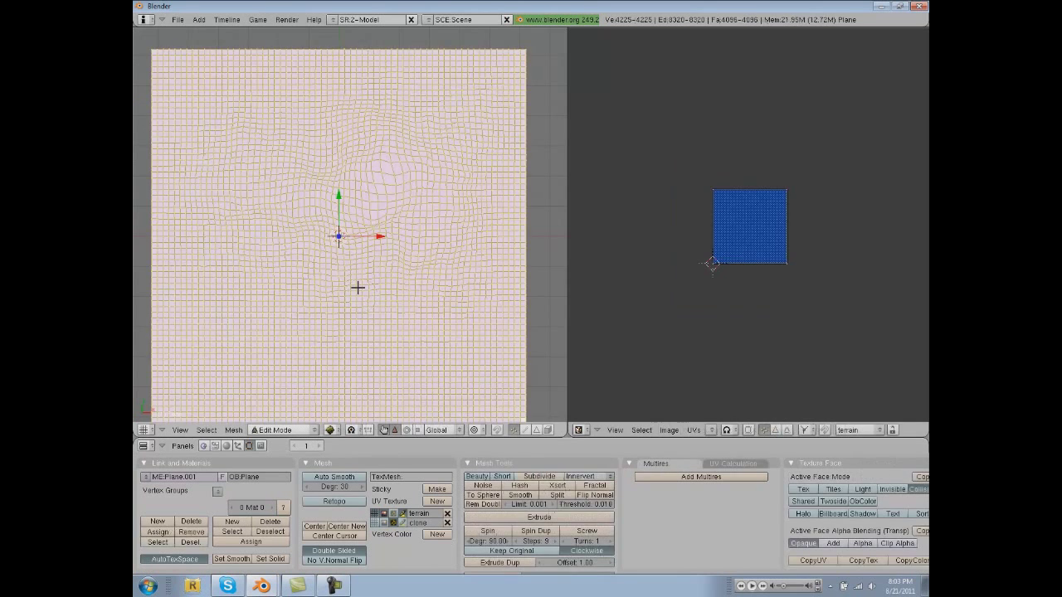
scroll(358, 286, "down", 2)
left_click(711, 430)
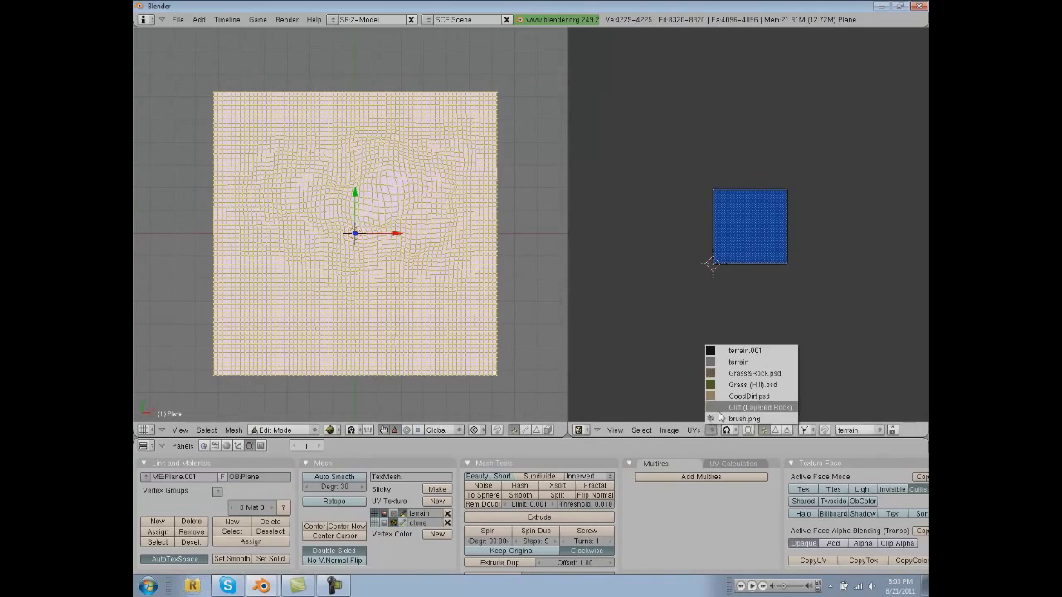
left_click(720, 360)
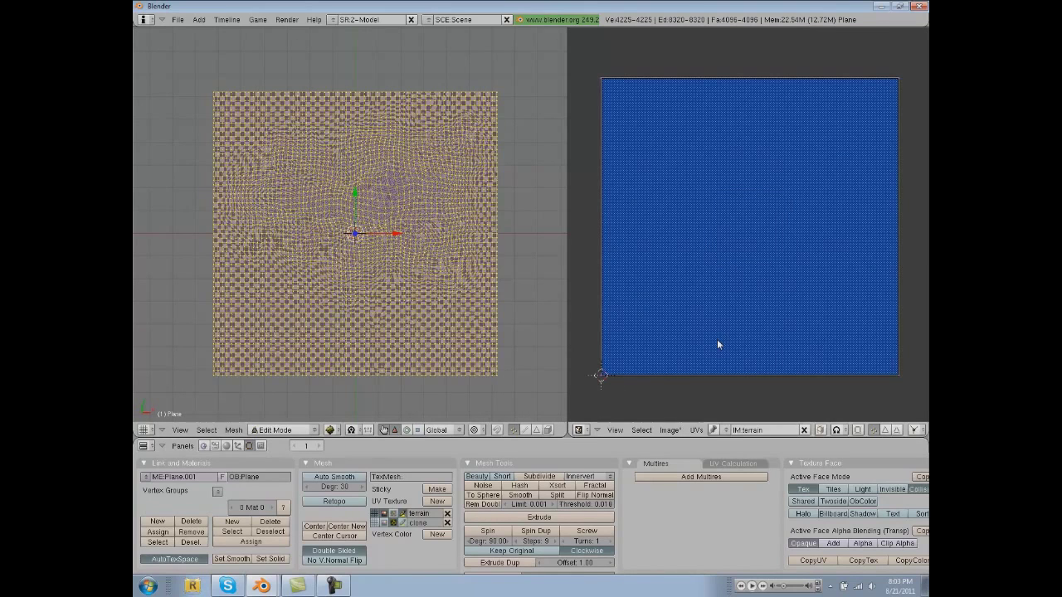
scroll(703, 329, "down", 1)
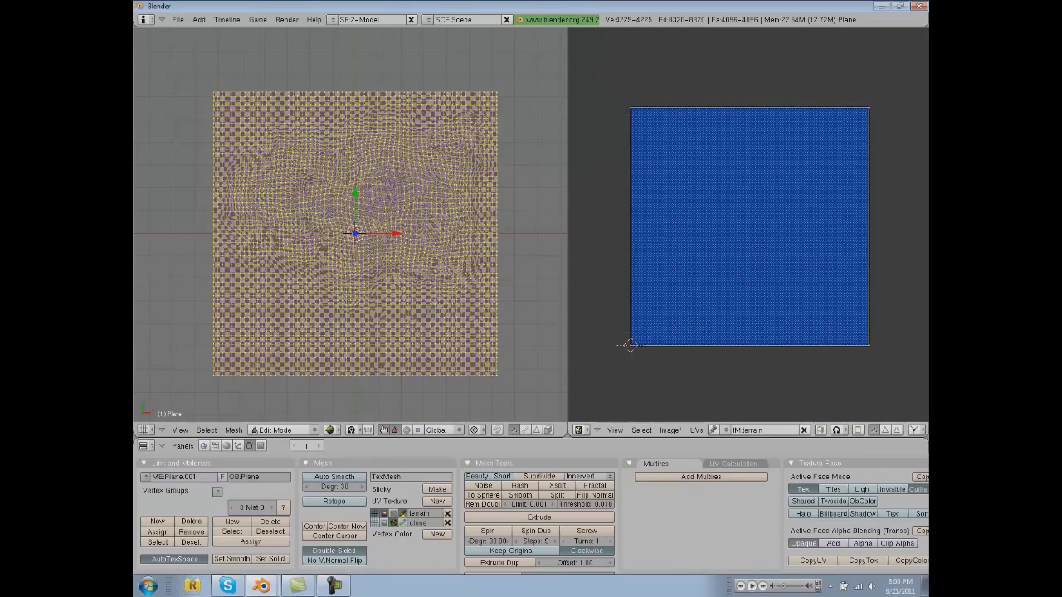
key("Tab")
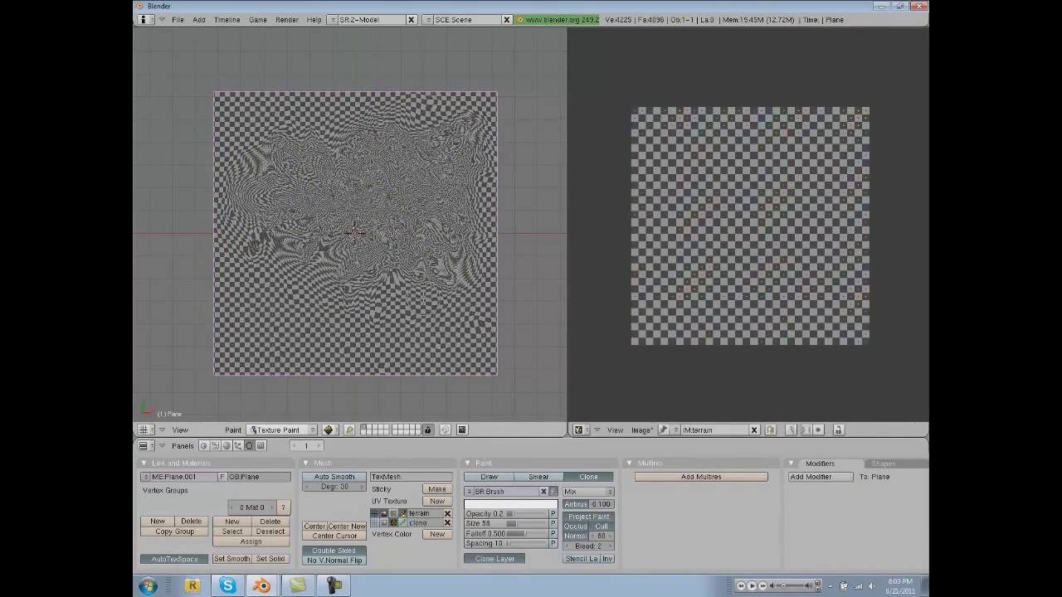
Unwrap the terrain layer again from the top view so its UVs fill the whole terrain image.
key("Tab")
key("u")
left_click(423, 300)
scroll(697, 261, "up", 1)
scroll(705, 270, "up", 1)
scroll(715, 282, "down", 1)
key("Tab")
Clone the dirt texture onto the checkered terrain from the hillside down to the near corner, filling the gaps.
middle_click_drag(462, 289, 240, 264)
mouse_move(331, 277)
left_mouse_down()
mouse_move(356, 266)
mouse_move(319, 274)
mouse_move(348, 285)
mouse_move(335, 256)
mouse_move(253, 344)
mouse_move(240, 315)
mouse_move(248, 265)
mouse_move(288, 272)
mouse_move(355, 224)
mouse_move(349, 196)
mouse_move(334, 224)
left_mouse_up()
scroll(350, 283, "up", 3)
scroll(350, 283, "up", 1)
middle_click_drag(403, 315, 405, 274, "shift")
scroll(368, 414, "down", 3)
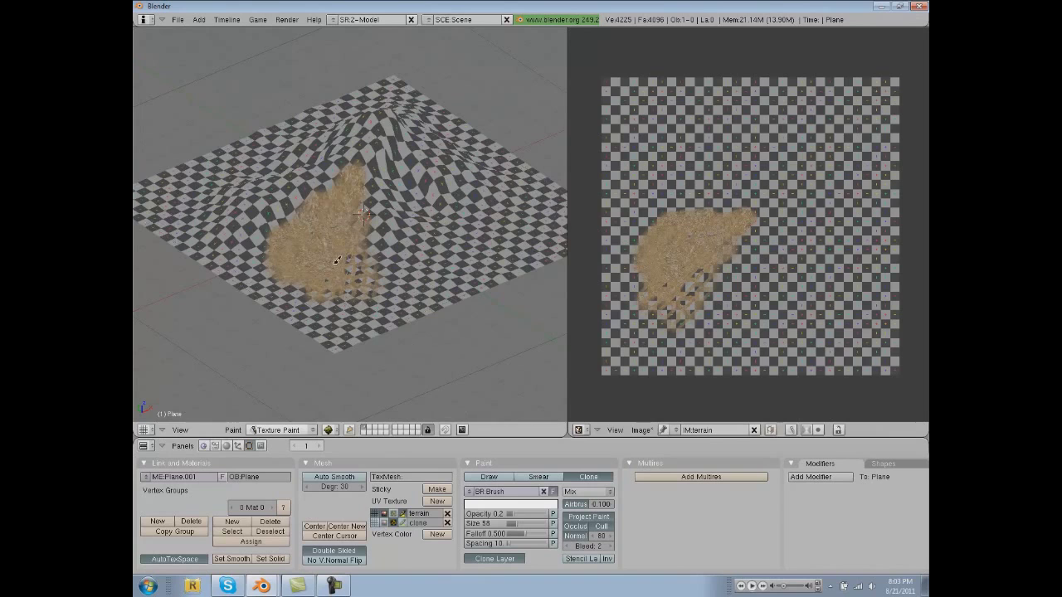
middle_click_drag(366, 241, 347, 252, "shift")
left_click_drag(338, 253, 335, 294)
middle_click_drag(341, 232, 345, 214)
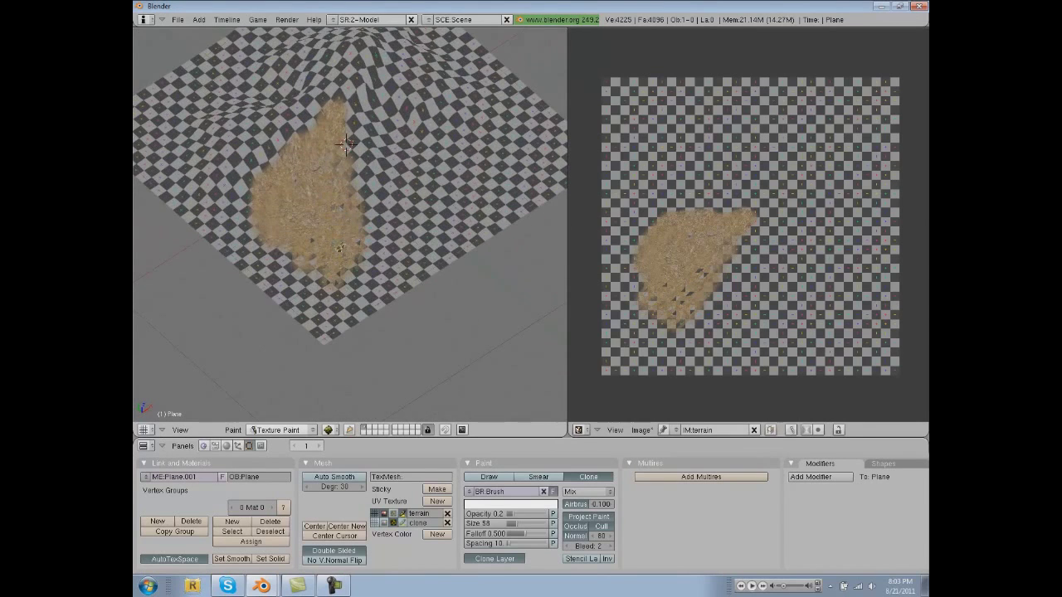
scroll(320, 228, "up", 4)
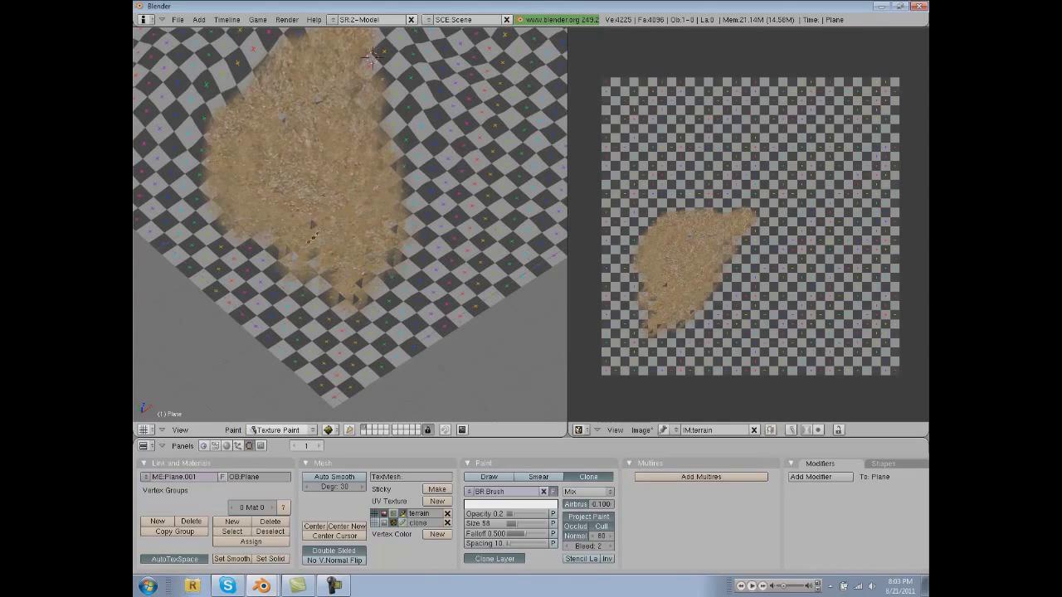
left_click_drag(354, 243, 374, 274)
left_click_drag(355, 312, 322, 289)
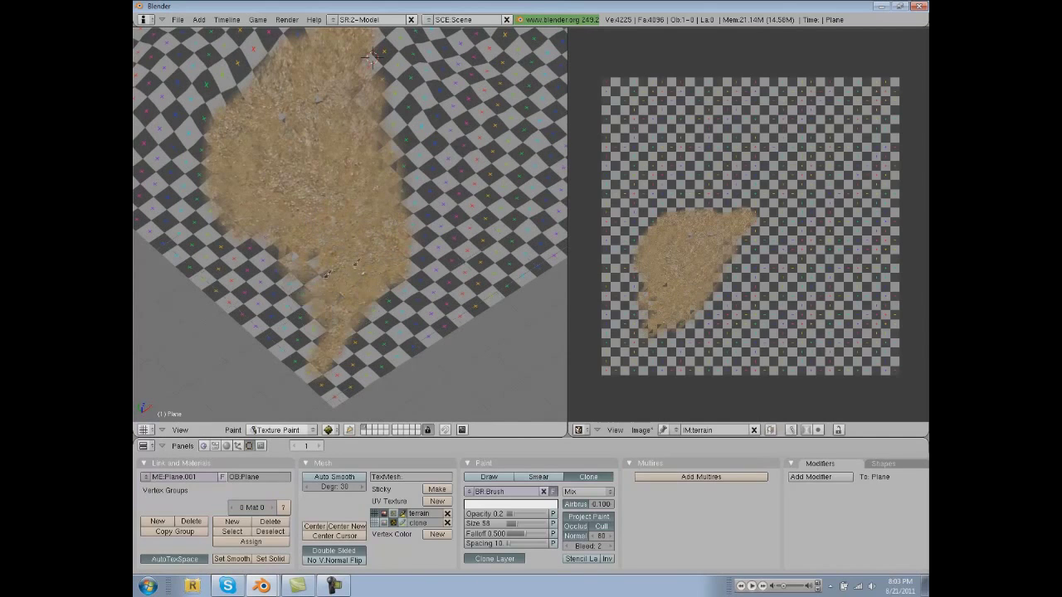
middle_click_drag(361, 269, 342, 343, "shift")
middle_click_drag(326, 139, 330, 251, "shift")
mouse_move(360, 111)
left_mouse_down()
mouse_move(252, 253)
mouse_move(199, 247)
left_mouse_up()
scroll(323, 335, "down", 5)
Set the clone brush size to 148 and paint dirt over the remaining checkered areas of the terrain.
left_click_drag(511, 525, 533, 525)
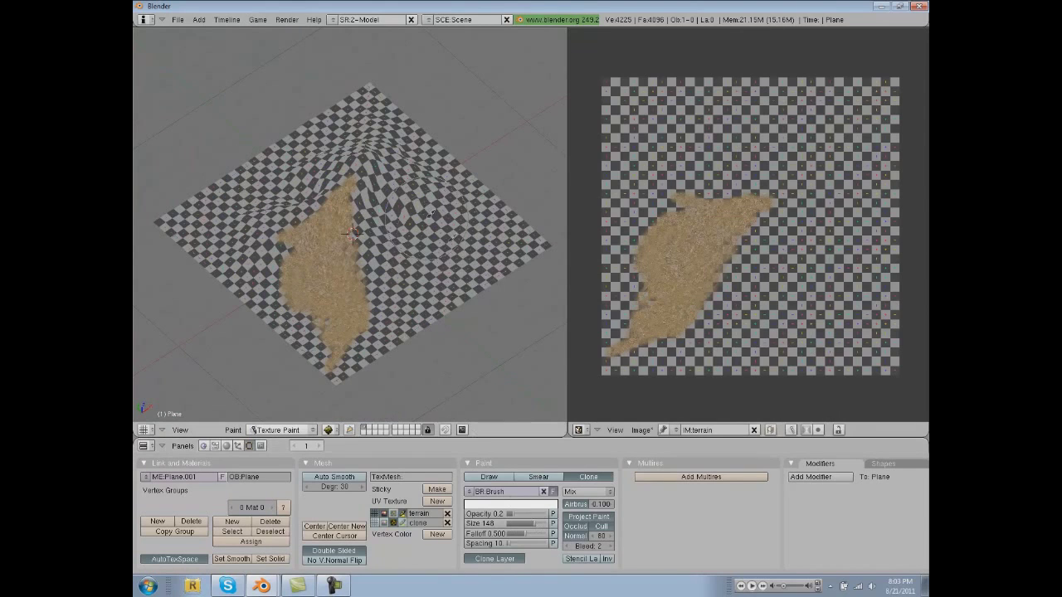
mouse_move(491, 256)
left_mouse_down()
mouse_move(470, 268)
mouse_move(466, 234)
mouse_move(406, 254)
mouse_move(337, 163)
left_mouse_up()
middle_click_drag(336, 163, 353, 209)
left_click(179, 429)
left_click(199, 335)
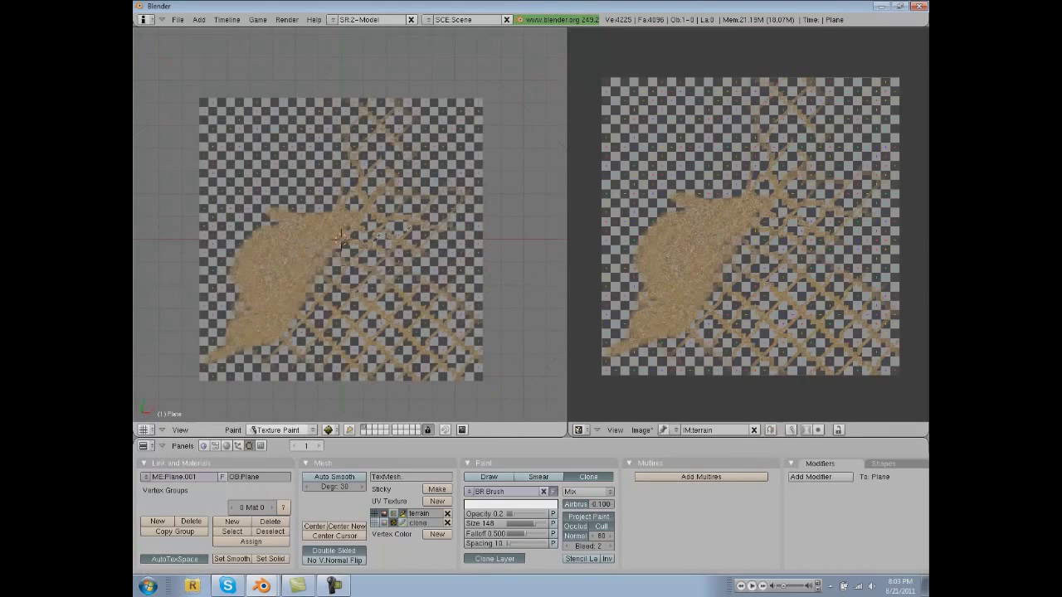
mouse_move(305, 223)
left_mouse_down()
mouse_move(371, 181)
mouse_move(247, 133)
mouse_move(451, 102)
mouse_move(216, 159)
mouse_move(245, 200)
mouse_move(212, 325)
left_mouse_up()
left_click_drag(255, 361, 362, 363)
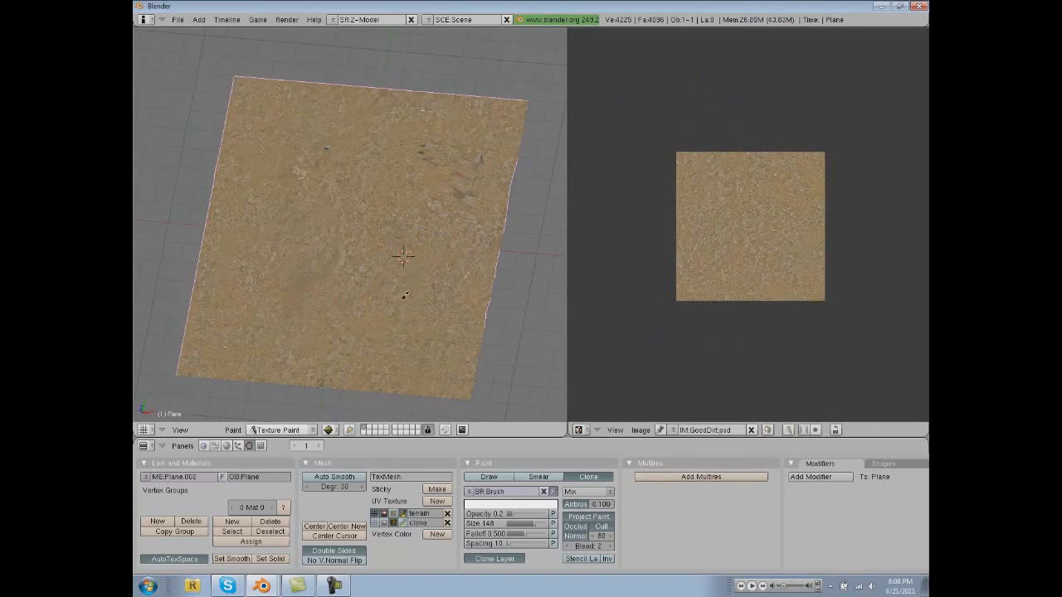
Assign the Grass (Hill).psd image to the clone layer's faces in place of the dirt.
middle_click_drag(405, 296, 282, 274)
middle_click_drag(264, 316, 352, 249)
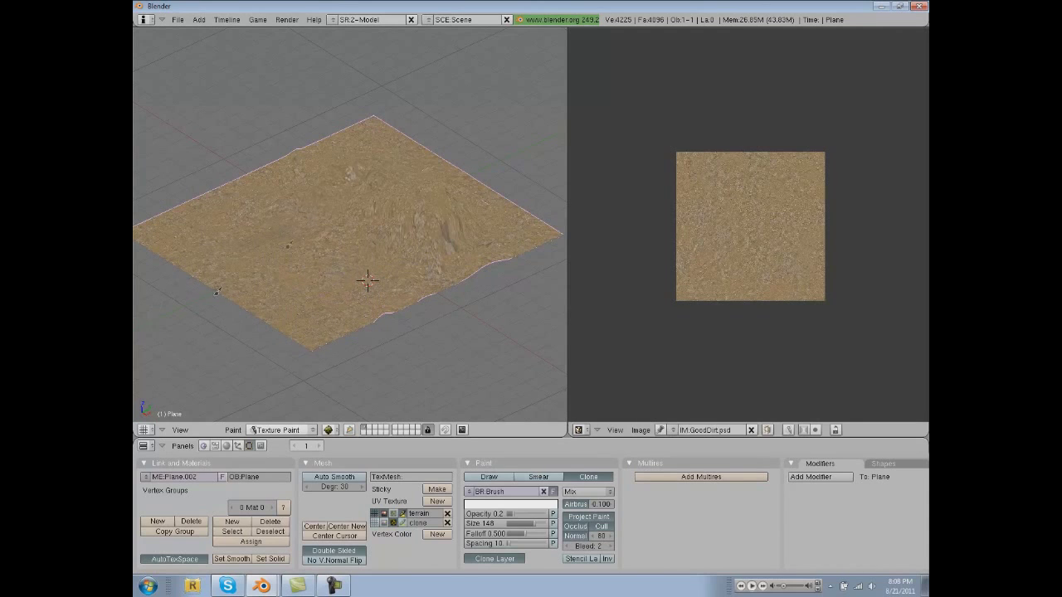
middle_click_drag(306, 253, 368, 252)
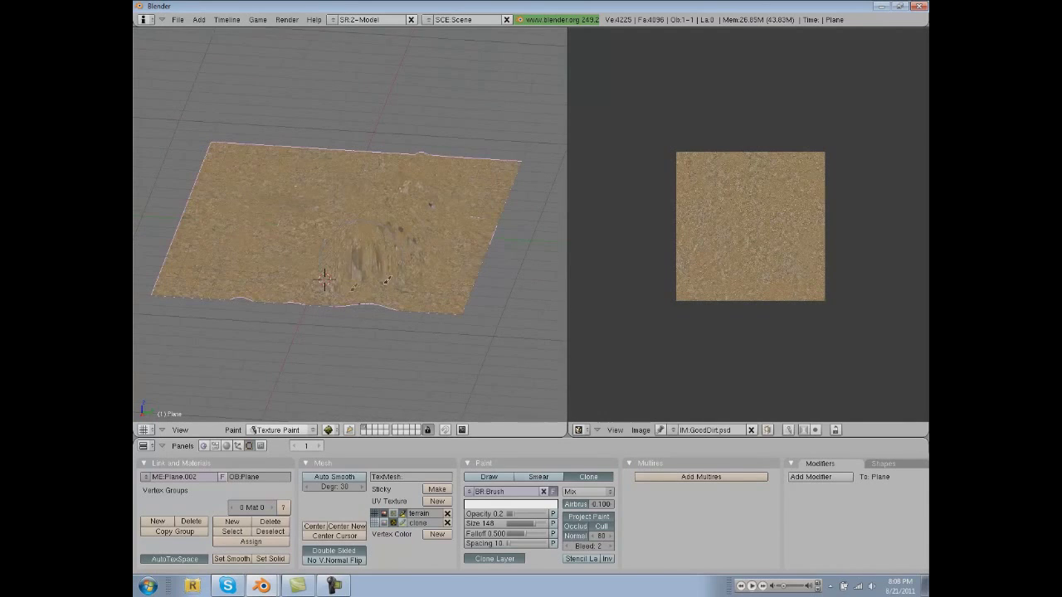
middle_click_drag(439, 279, 389, 274)
middle_click_drag(190, 236, 306, 247)
middle_click_drag(403, 220, 368, 307)
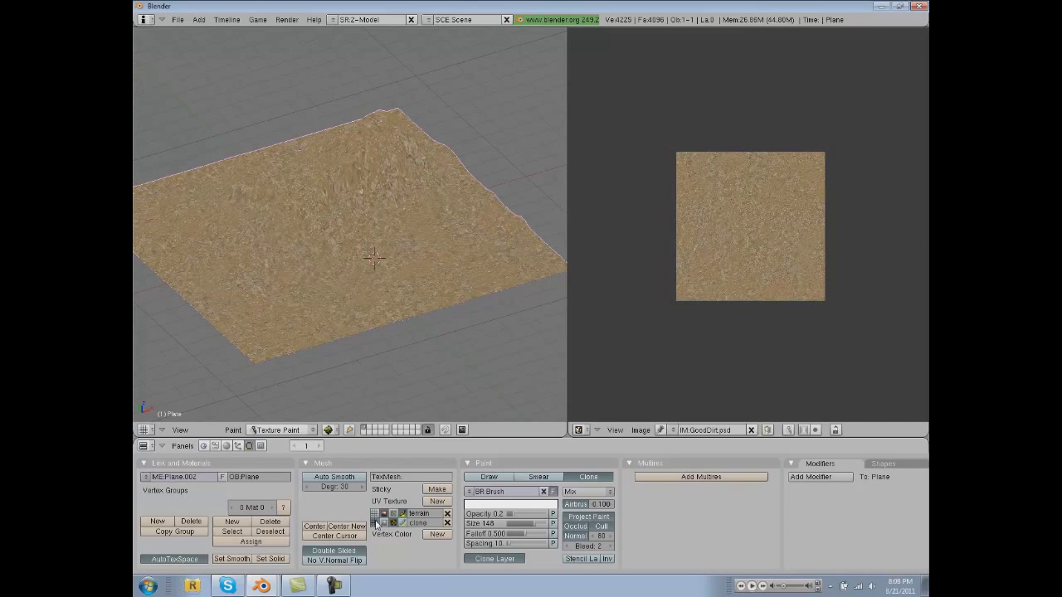
key("Tab")
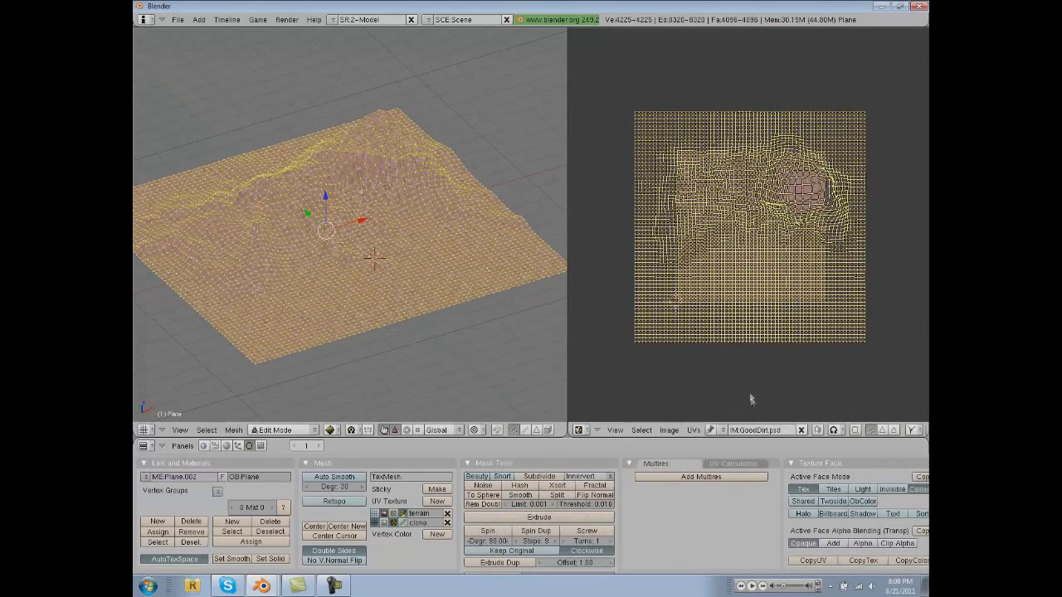
left_click(724, 432)
left_click(758, 401)
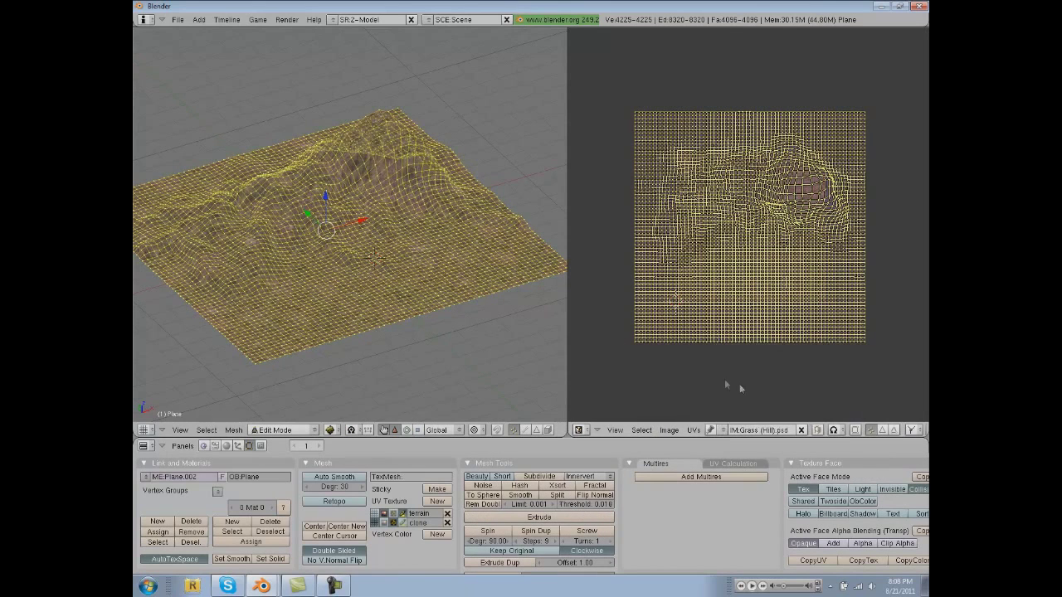
key("Tab")
Make the terrain layer active and clone a curved band of grass over the hill onto the dirt.
middle_click_drag(334, 250, 381, 385)
left_click(376, 514)
middle_click_drag(344, 291, 362, 259)
mouse_move(385, 187)
left_mouse_down()
mouse_move(379, 168)
mouse_move(351, 185)
mouse_move(363, 192)
left_mouse_up()
left_click_drag(406, 158, 352, 266)
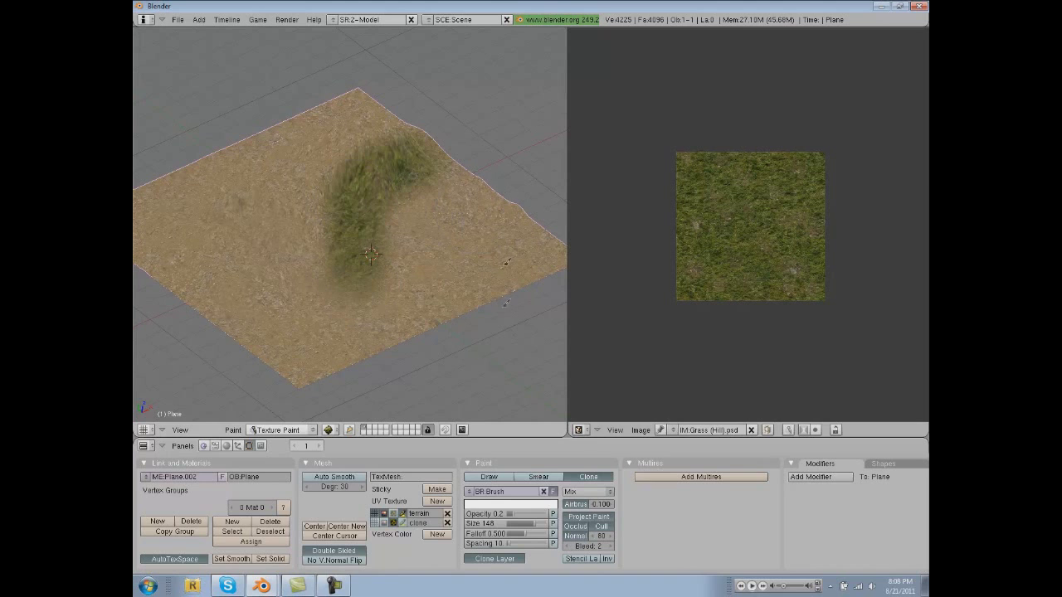
Lower the brush opacity and blend grass over the dirt around the hill, its back side and the terrain's edges.
left_click_drag(528, 515, 519, 520)
mouse_move(506, 278)
left_mouse_down()
mouse_move(535, 249)
mouse_move(516, 209)
left_mouse_up()
mouse_move(408, 261)
left_mouse_down()
mouse_move(346, 322)
mouse_move(327, 237)
mouse_move(367, 149)
mouse_move(358, 124)
left_mouse_up()
mouse_move(292, 243)
left_mouse_down()
mouse_move(286, 208)
mouse_move(282, 274)
mouse_move(236, 222)
mouse_move(249, 285)
mouse_move(319, 199)
mouse_move(279, 213)
left_mouse_up()
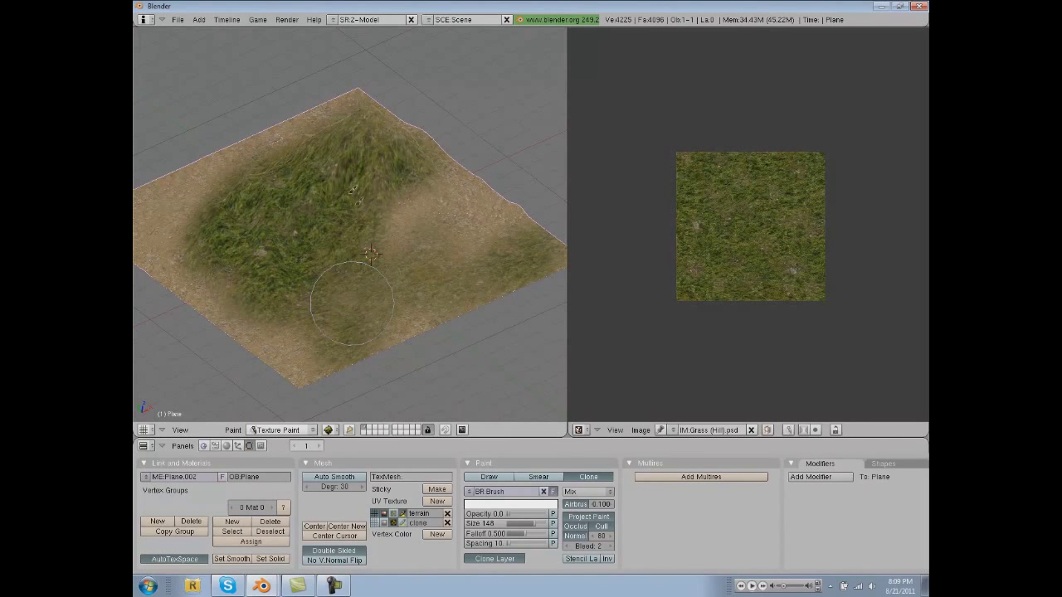
middle_click_drag(390, 356, 402, 226)
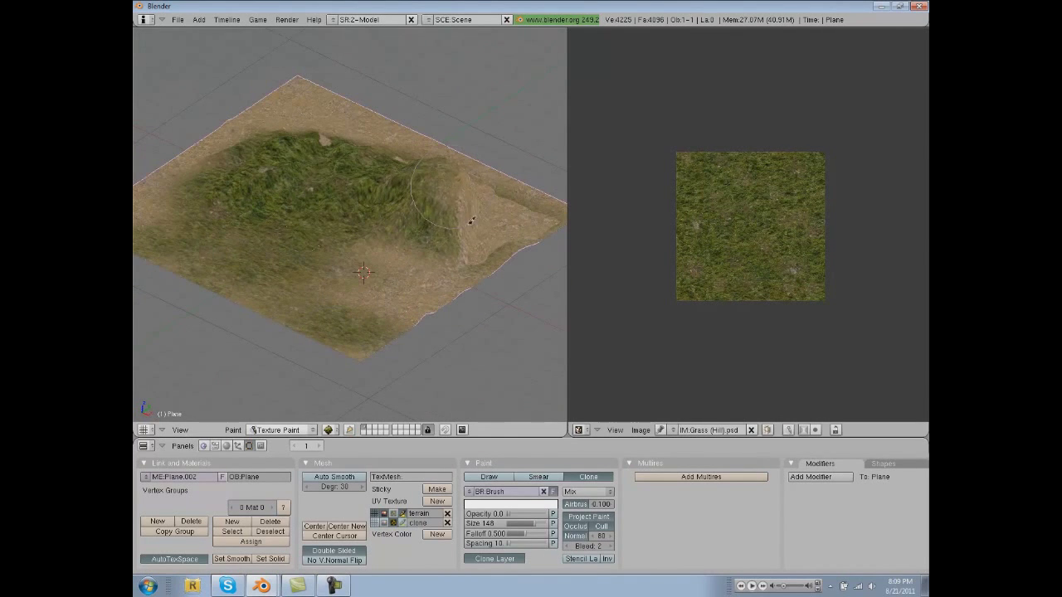
mouse_move(477, 222)
left_mouse_down()
mouse_move(448, 199)
mouse_move(505, 224)
mouse_move(411, 170)
left_mouse_up()
middle_click_drag(303, 159, 319, 241)
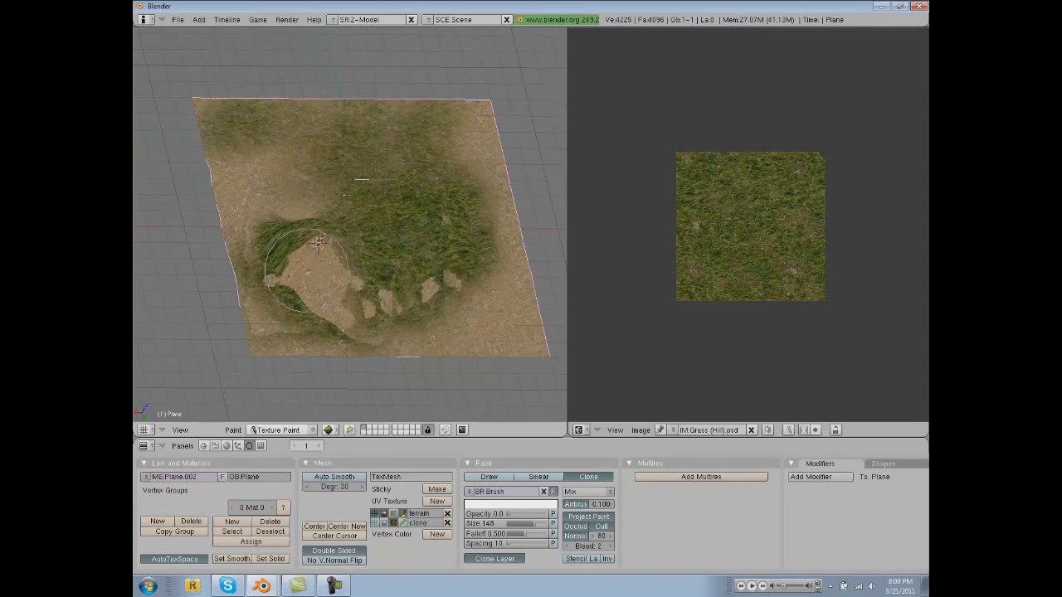
mouse_move(314, 253)
left_mouse_down()
mouse_move(327, 270)
mouse_move(411, 277)
mouse_move(458, 213)
left_mouse_up()
mouse_move(534, 282)
left_mouse_down()
mouse_move(513, 347)
mouse_move(387, 320)
left_mouse_up()
mouse_move(209, 186)
left_mouse_down()
mouse_move(285, 143)
mouse_move(303, 184)
mouse_move(264, 164)
left_mouse_up()
mouse_move(238, 236)
left_mouse_down()
mouse_move(284, 311)
mouse_move(385, 327)
left_mouse_up()
mouse_move(184, 355)
middle_mouse_down()
mouse_move(236, 353)
mouse_move(385, 311)
middle_mouse_up()
Make the clone layer active and assign the Grass&Rock.psd image to its faces.
left_click(375, 523)
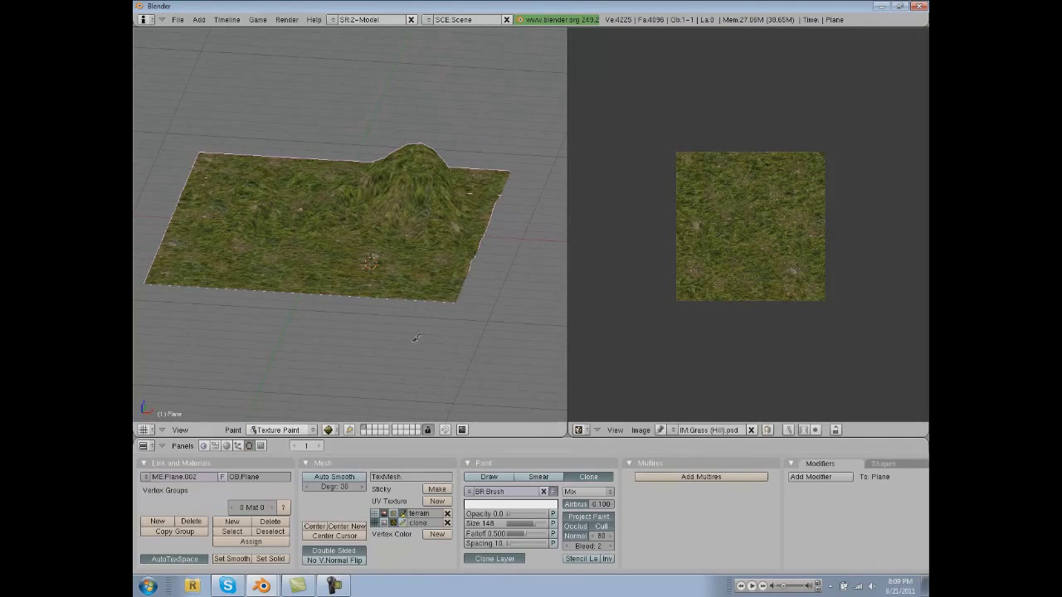
key("Tab")
left_click(710, 430)
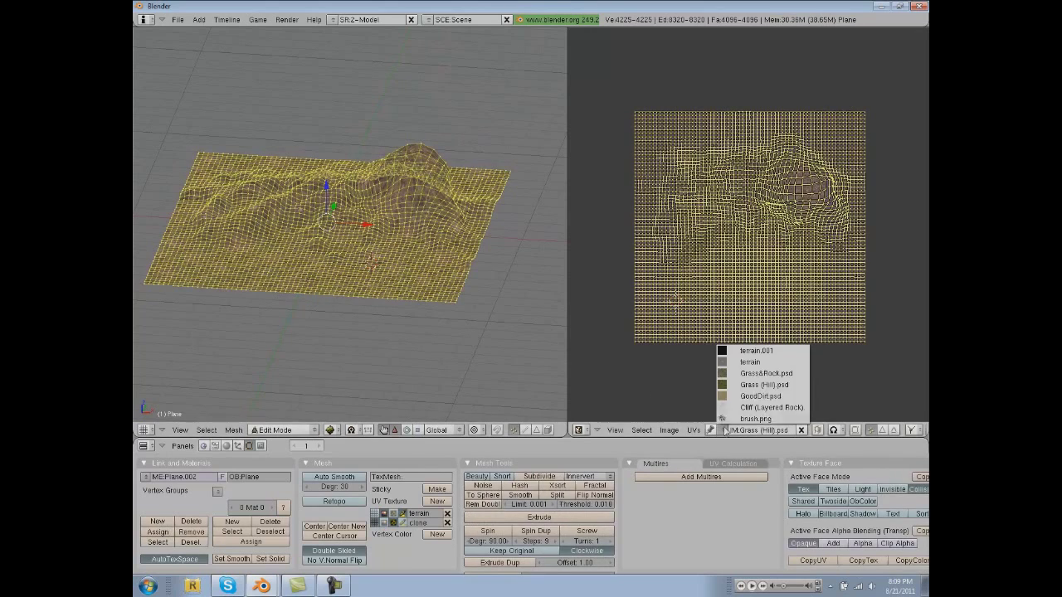
left_click(738, 387)
key("Tab")
middle_click_drag(234, 190, 324, 330)
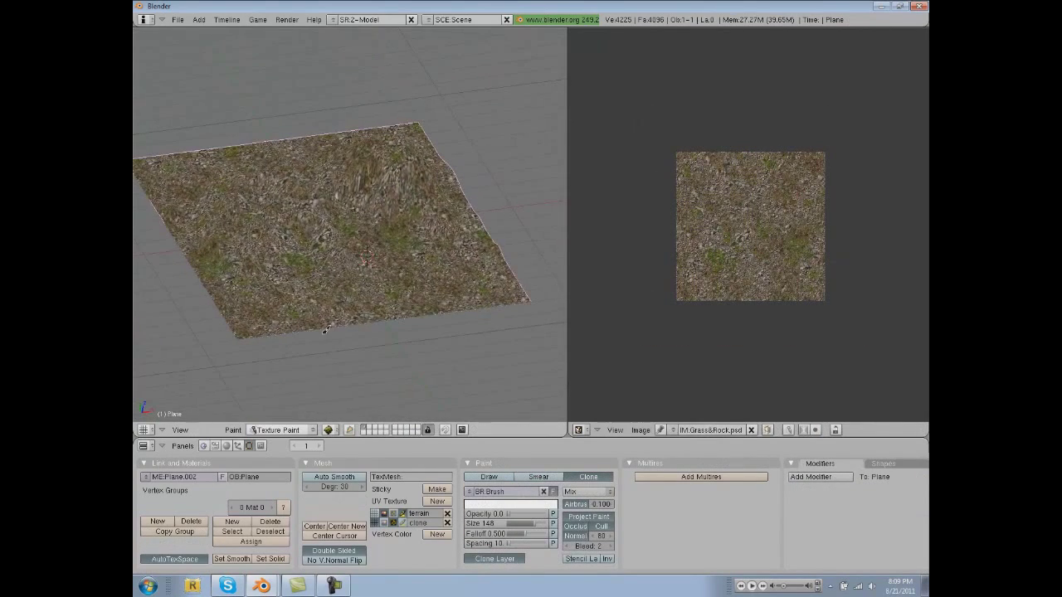
Make the terrain layer active and clone the grass-and-rock texture along the hill's slope and the ridge.
left_click(374, 515)
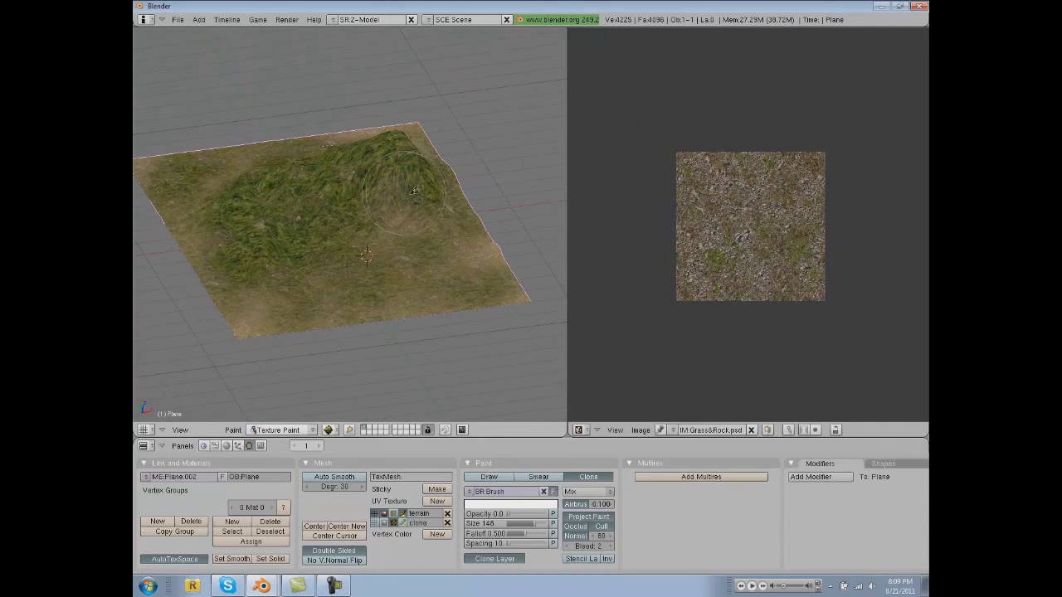
left_click_drag(323, 202, 378, 170)
left_click_drag(345, 216, 386, 154)
middle_click_drag(387, 153, 396, 192)
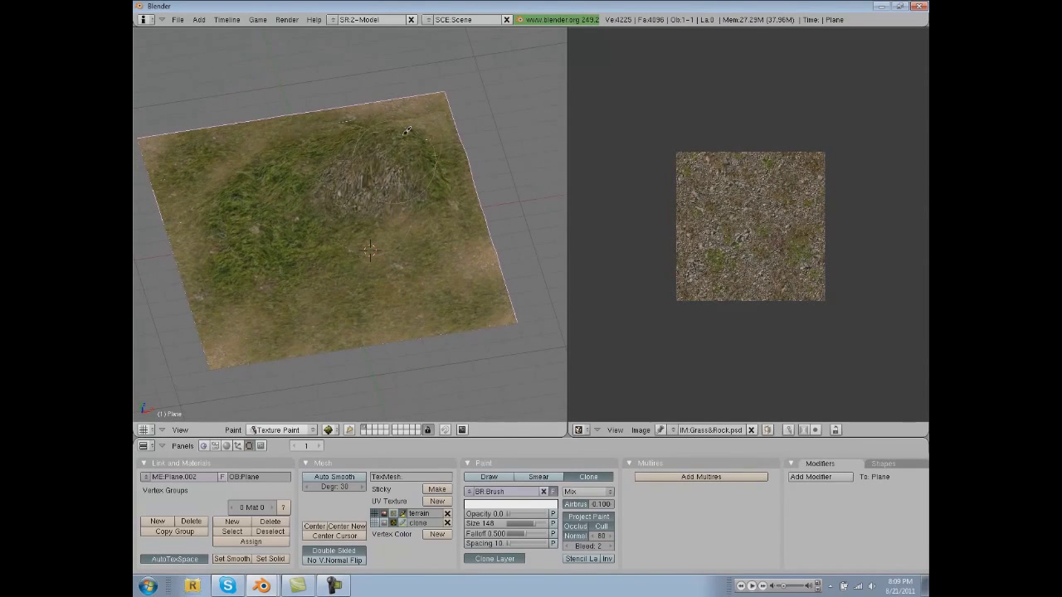
mouse_move(241, 242)
left_mouse_down()
mouse_move(292, 183)
mouse_move(241, 277)
mouse_move(262, 201)
mouse_move(303, 164)
mouse_move(356, 149)
mouse_move(334, 176)
mouse_move(337, 208)
left_mouse_up()
middle_click_drag(336, 209, 341, 219)
scroll(340, 217, "up", 3)
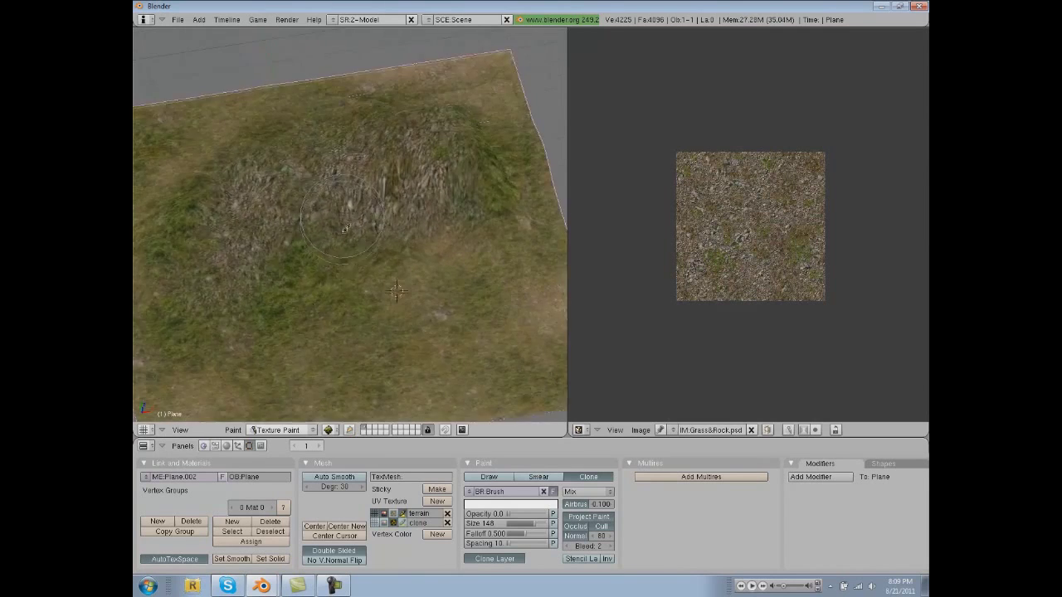
mouse_move(293, 167)
left_mouse_down()
mouse_move(234, 218)
mouse_move(213, 264)
mouse_move(207, 322)
mouse_move(363, 136)
mouse_move(473, 187)
mouse_move(506, 174)
mouse_move(390, 153)
mouse_move(380, 184)
left_mouse_up()
mouse_move(330, 239)
middle_mouse_down()
mouse_move(355, 272)
mouse_move(430, 247)
middle_mouse_up()
mouse_move(429, 247)
left_mouse_down()
mouse_move(447, 259)
mouse_move(450, 212)
mouse_move(304, 215)
mouse_move(264, 271)
left_mouse_up()
middle_click_drag(264, 271, 341, 266)
mouse_move(471, 279)
middle_mouse_down()
mouse_move(295, 291)
mouse_move(336, 253)
middle_mouse_up()
Assign the Cliff (Layered Rock) image to the clone layer and enlarge its UVs for denser tiling.
key("Tab")
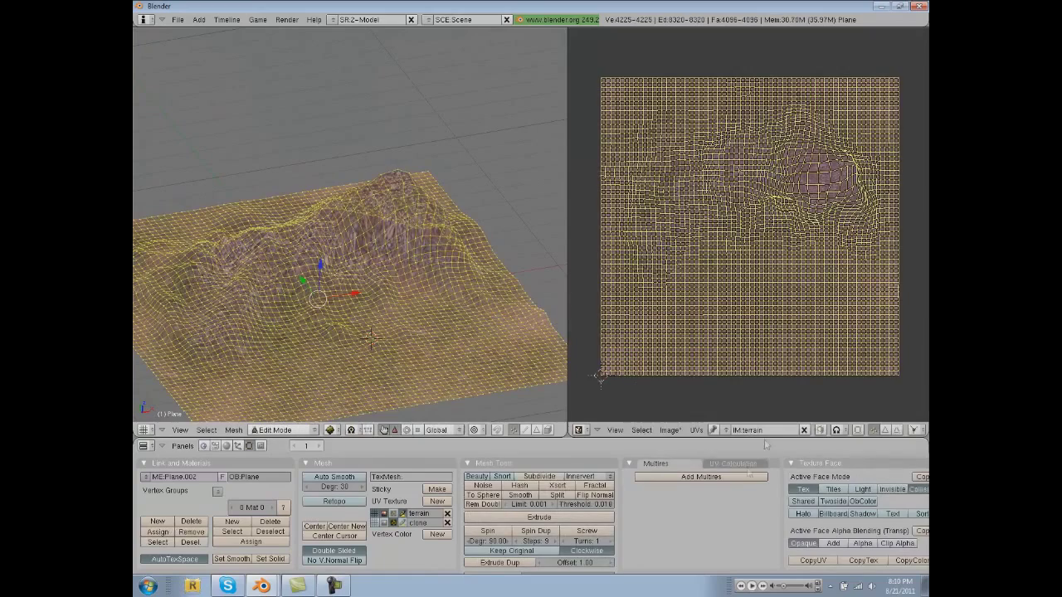
left_click(382, 523)
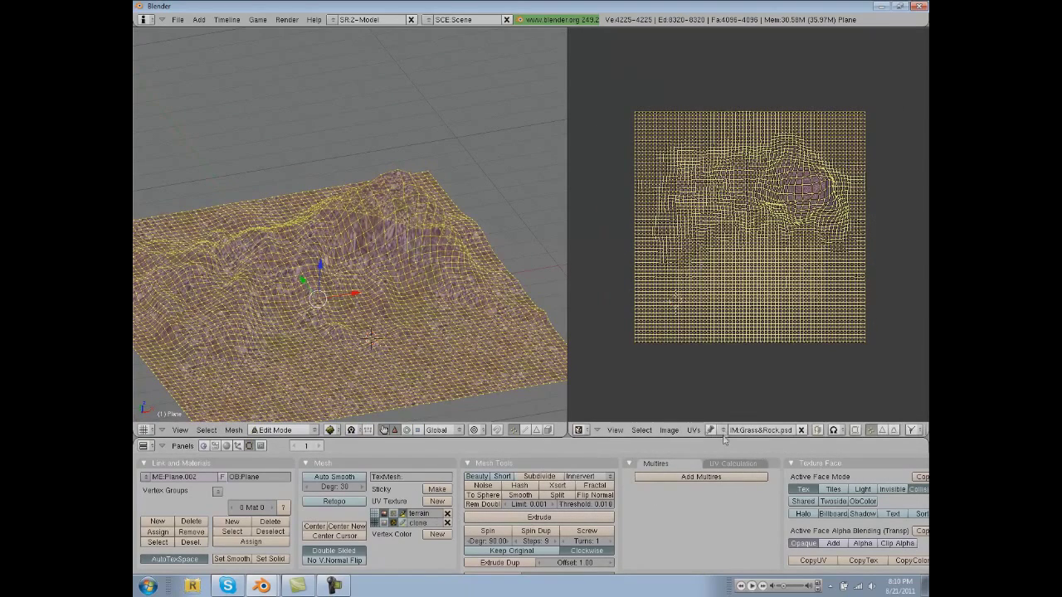
left_click(722, 430)
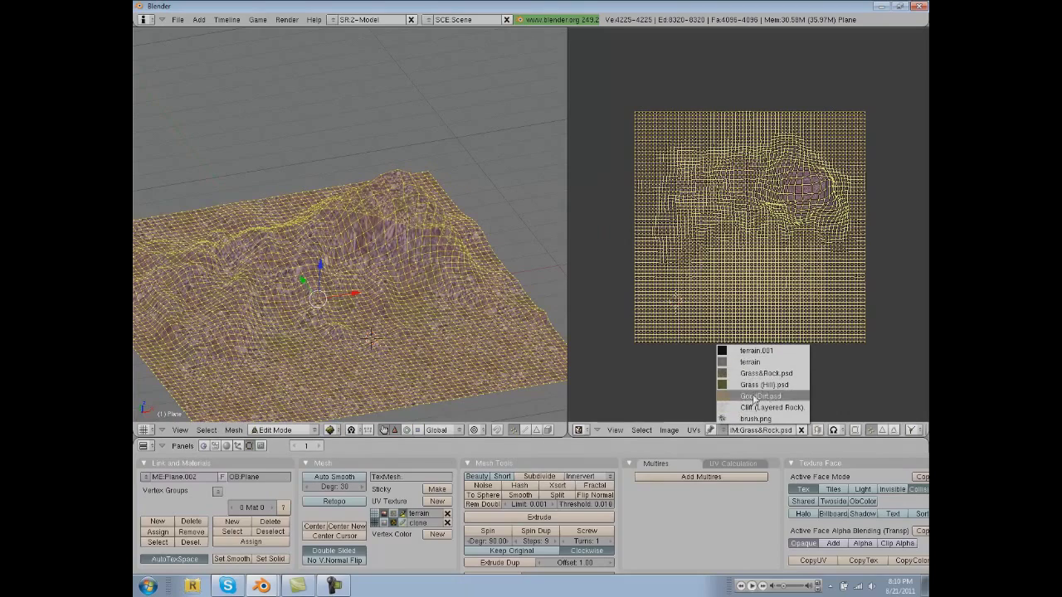
left_click(754, 407)
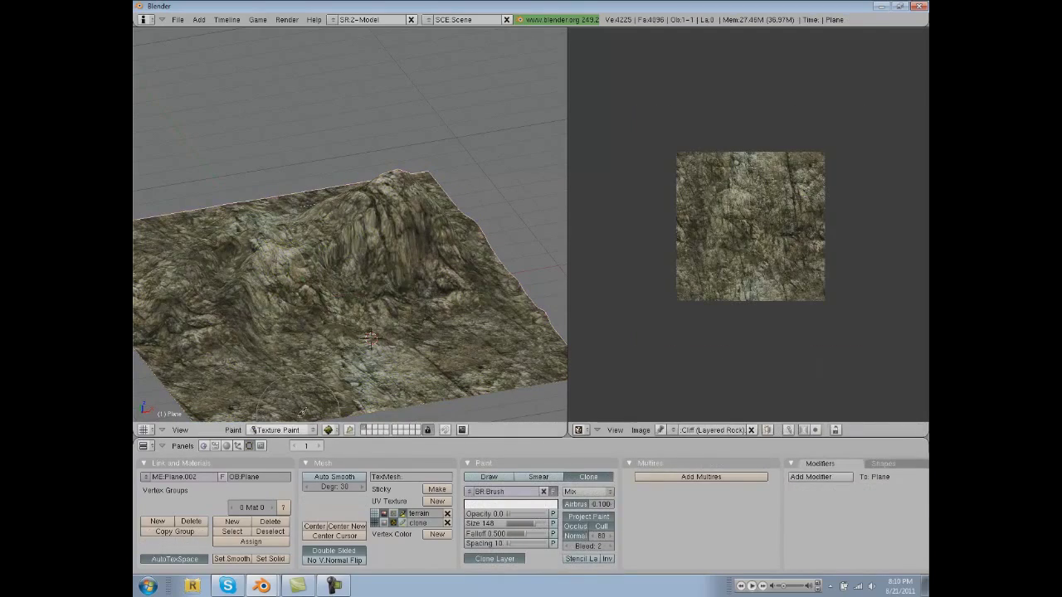
key("Tab")
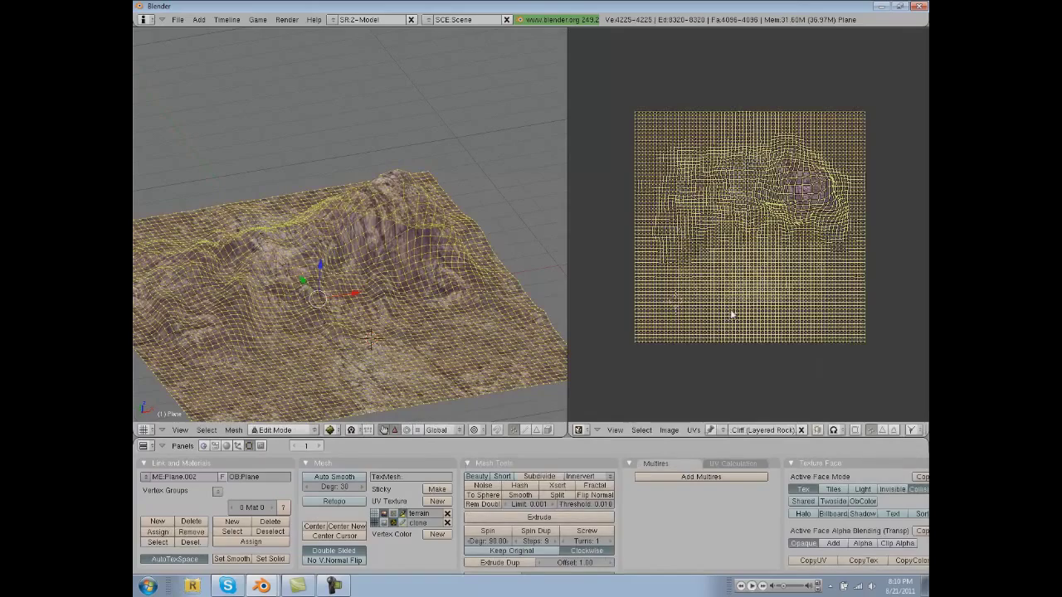
key("Tab")
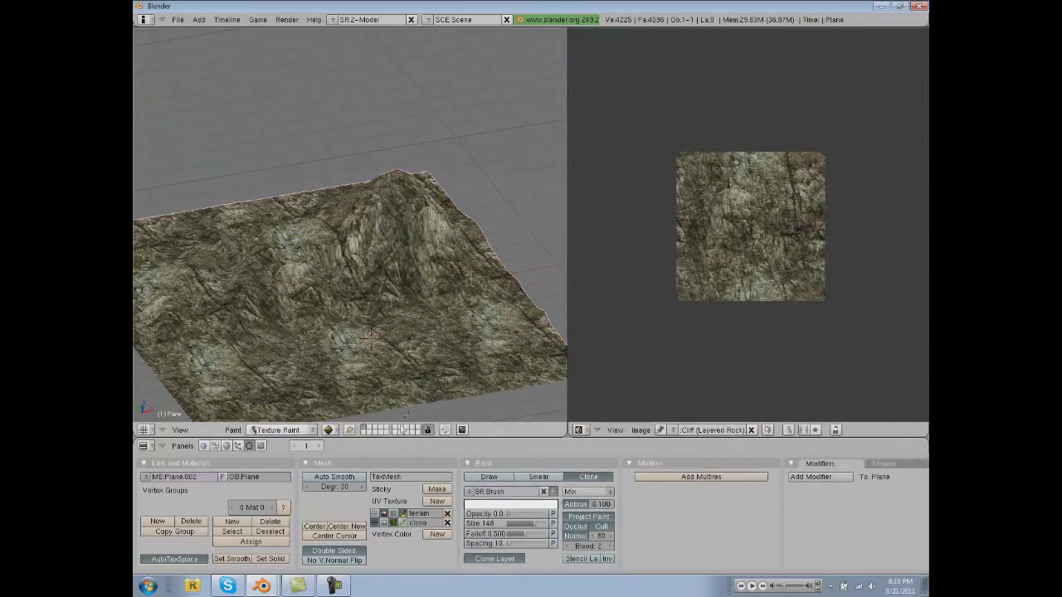
Examine how the cliff texture tiles over the hill and its slopes from several angles.
middle_click_drag(371, 337, 382, 318)
middle_click_drag(371, 202, 382, 250)
scroll(374, 269, "up", 4)
key("Tab")
key("Tab")
mouse_move(303, 265)
middle_mouse_down()
mouse_move(303, 225)
mouse_move(307, 253)
mouse_move(309, 243)
mouse_move(358, 263)
mouse_move(322, 228)
mouse_move(328, 272)
middle_mouse_up()
scroll(307, 253, "down", 3)
scroll(308, 243, "up", 3)
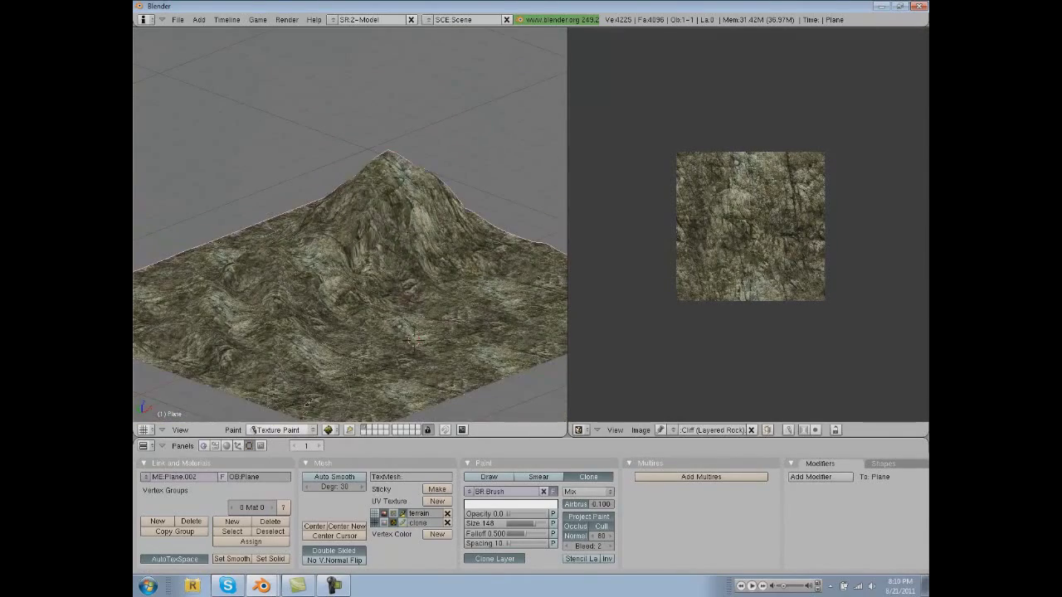
Make the terrain layer active and clone the cliff texture over the hill's steep peak and its sides.
middle_click_drag(373, 398, 395, 205)
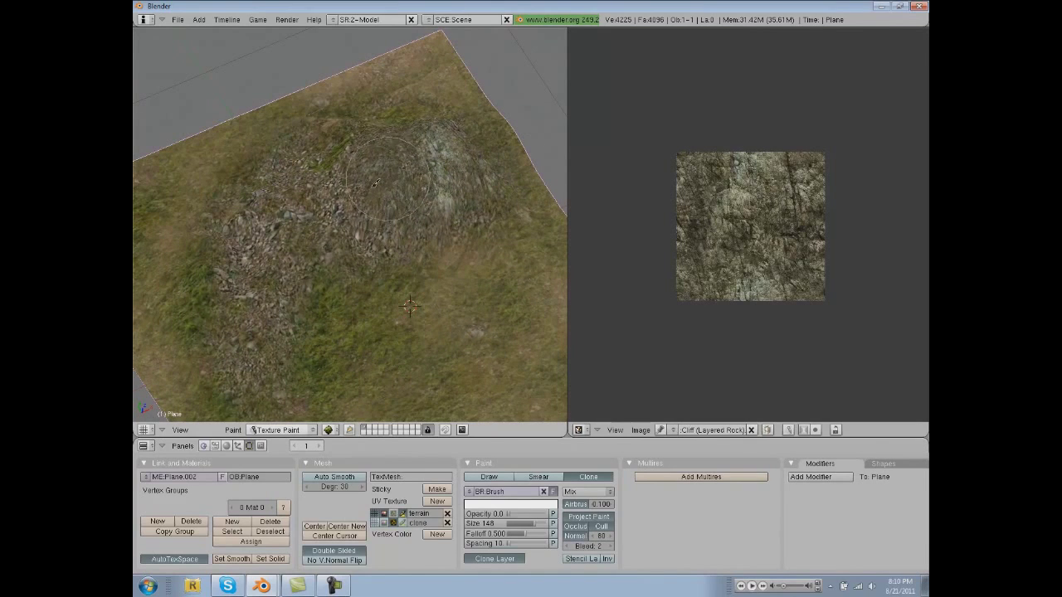
middle_click_drag(427, 149, 406, 338)
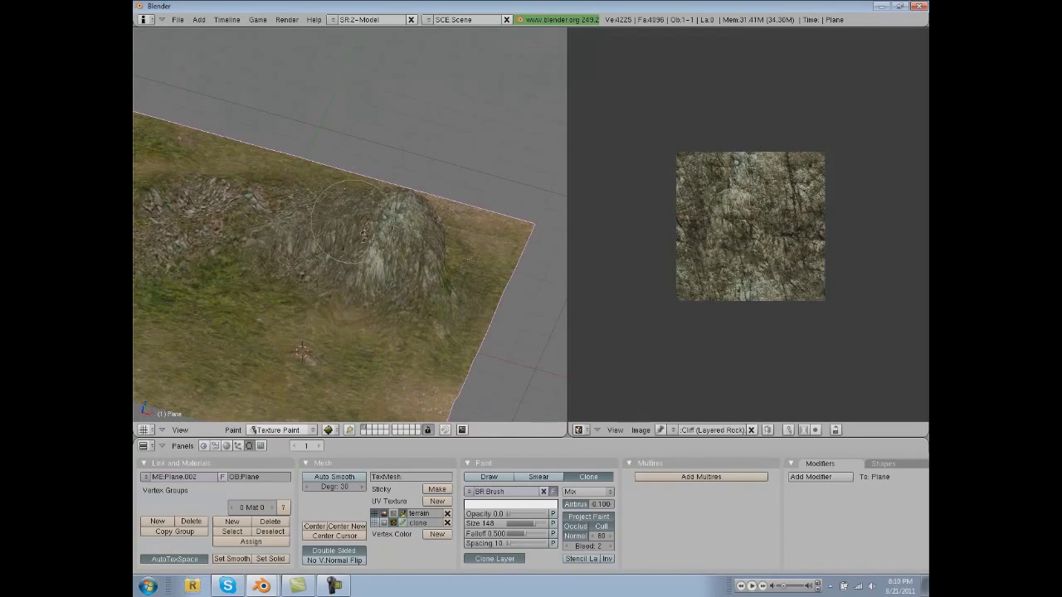
middle_click_drag(379, 264, 280, 214)
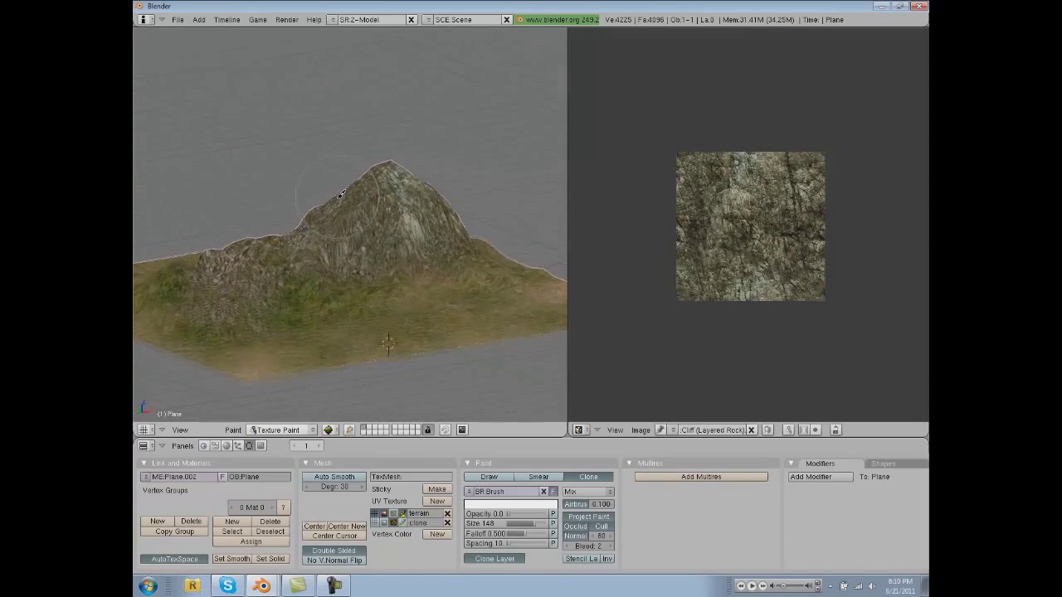
mouse_move(340, 193)
middle_mouse_down()
mouse_move(353, 224)
mouse_move(340, 190)
middle_mouse_up()
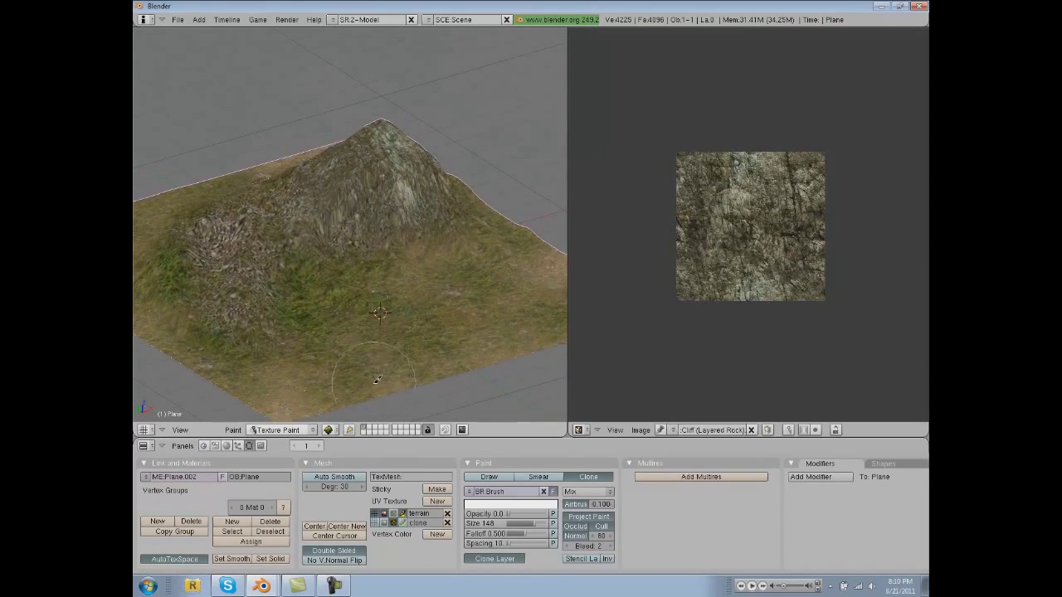
scroll(375, 365, "down", 2)
middle_click_drag(359, 253, 350, 301)
scroll(349, 301, "up", 2)
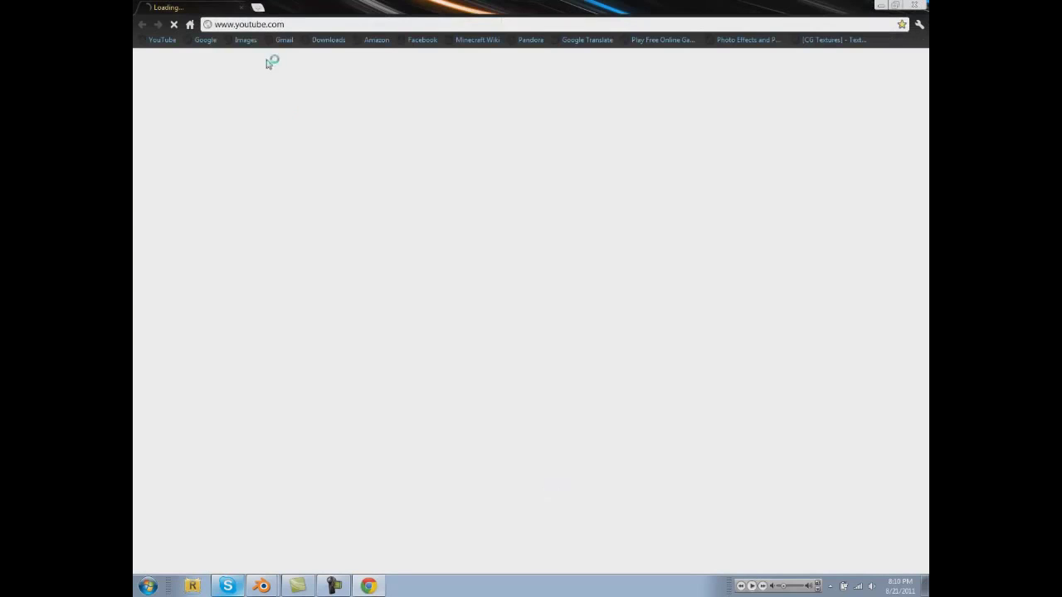
Switch to Chrome, open CG Textures and browse the Layered category of Rock textures for a suitable cliff image.
left_click(829, 39)
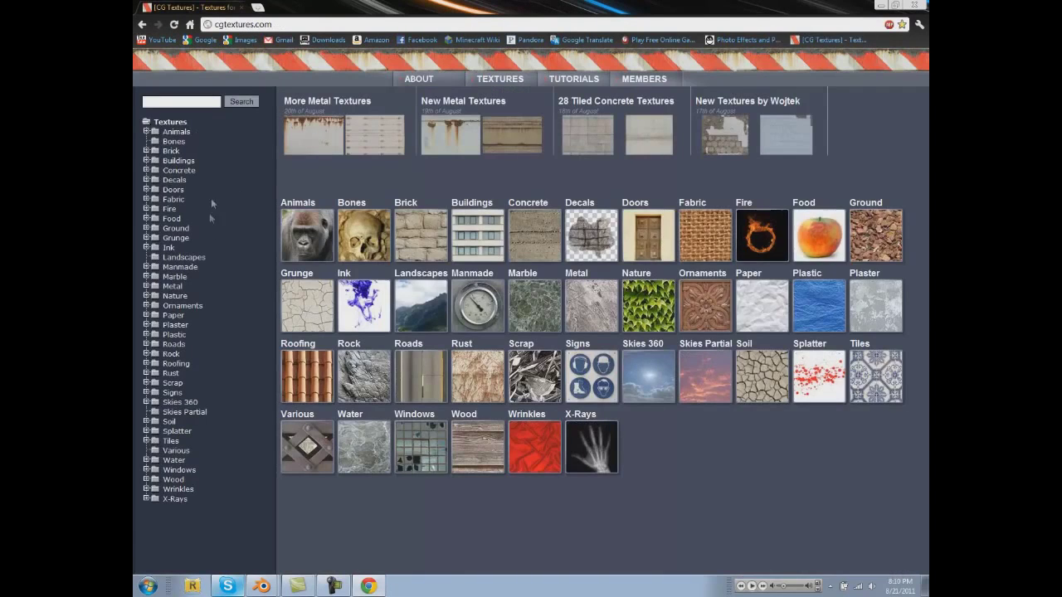
left_click(381, 383)
scroll(527, 366, "down", 2)
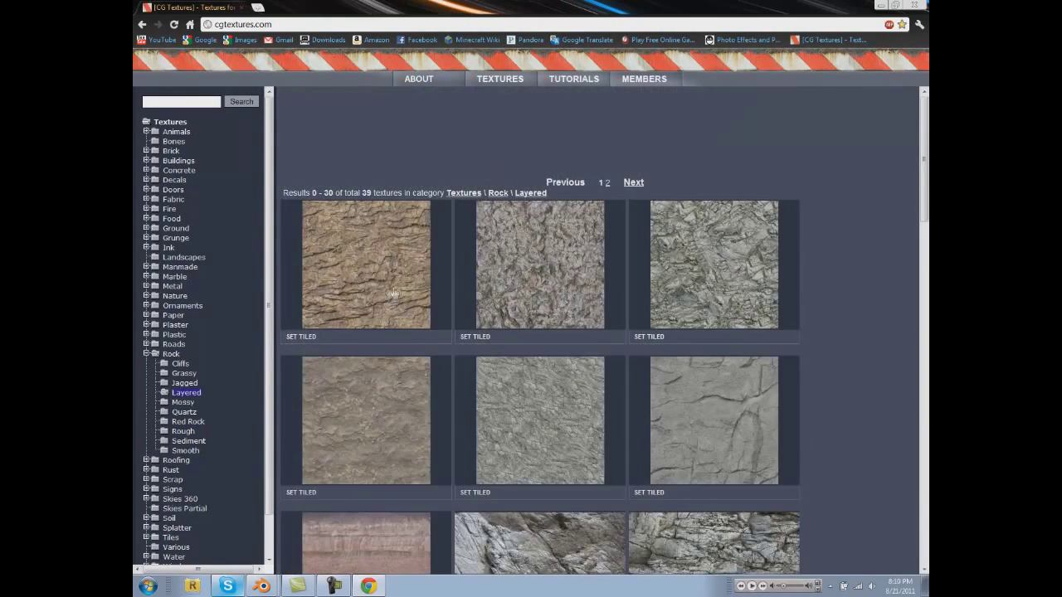
scroll(523, 349, "down", 1)
scroll(524, 349, "down", 5)
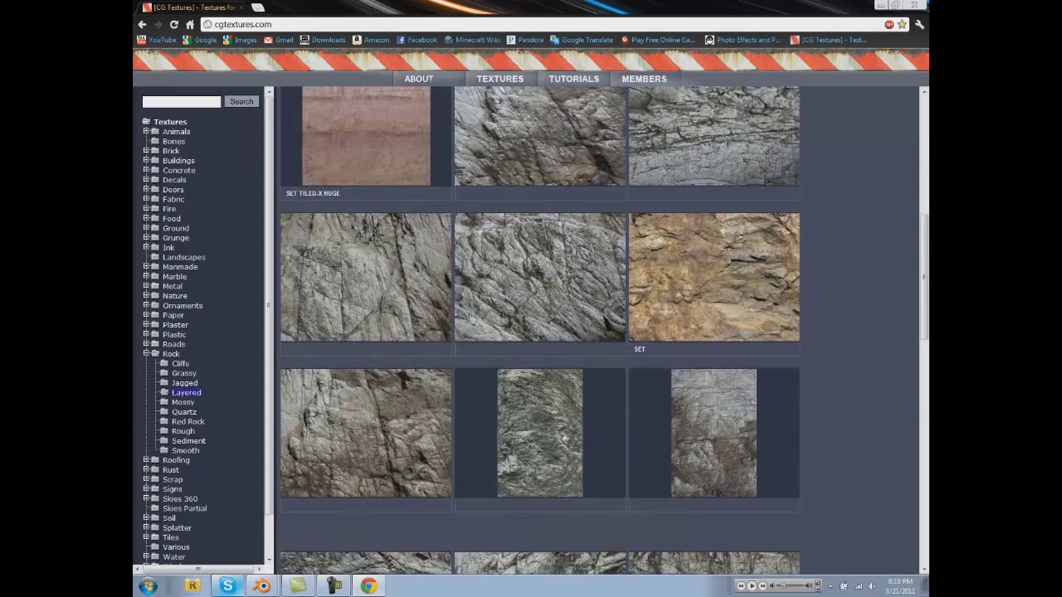
scroll(705, 298, "down", 3)
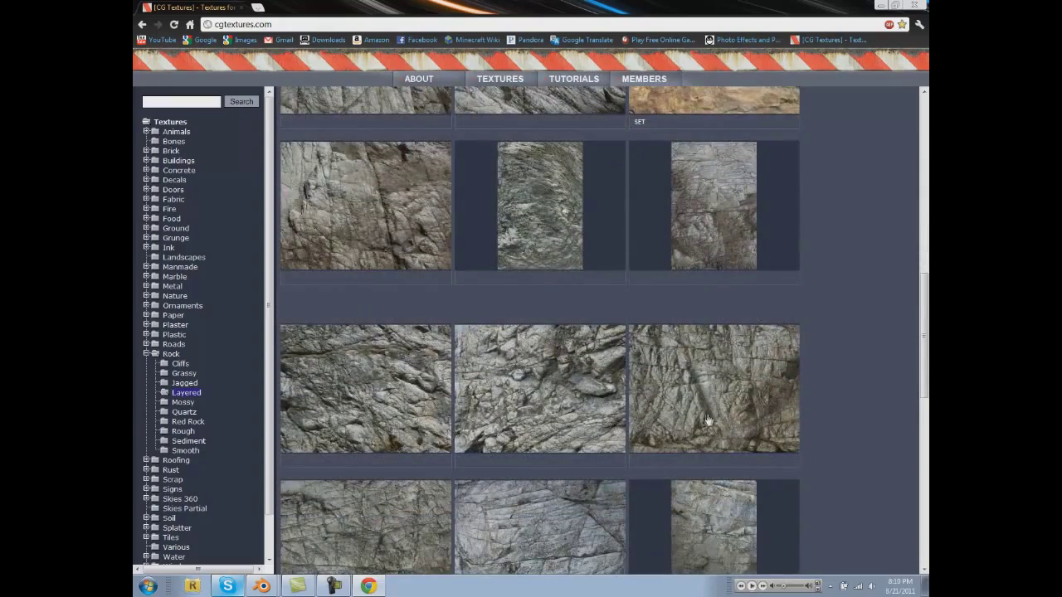
scroll(499, 432, "down", 2)
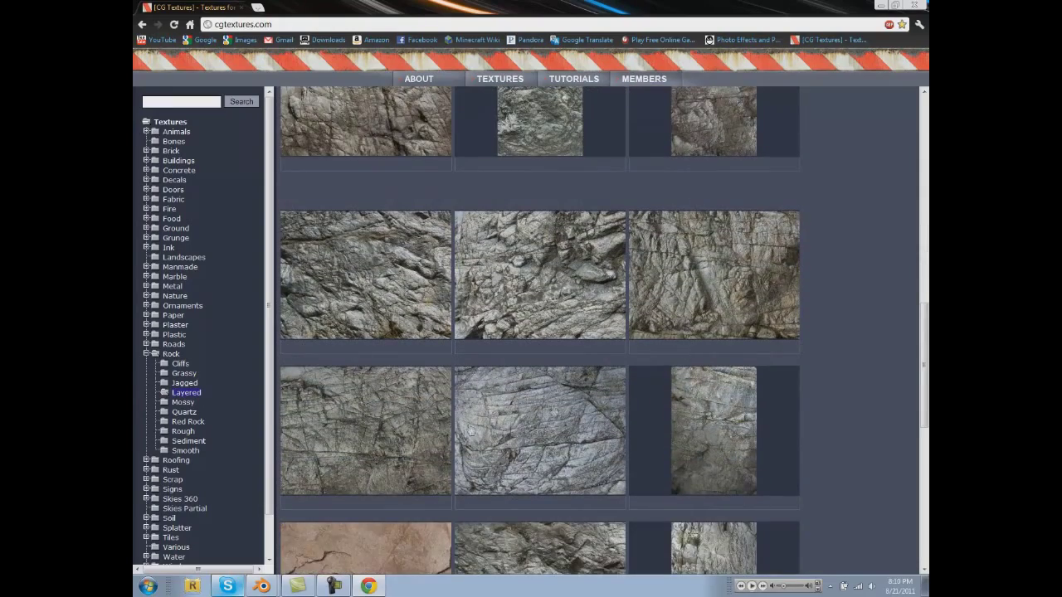
scroll(554, 411, "down", 3)
scroll(544, 409, "down", 2)
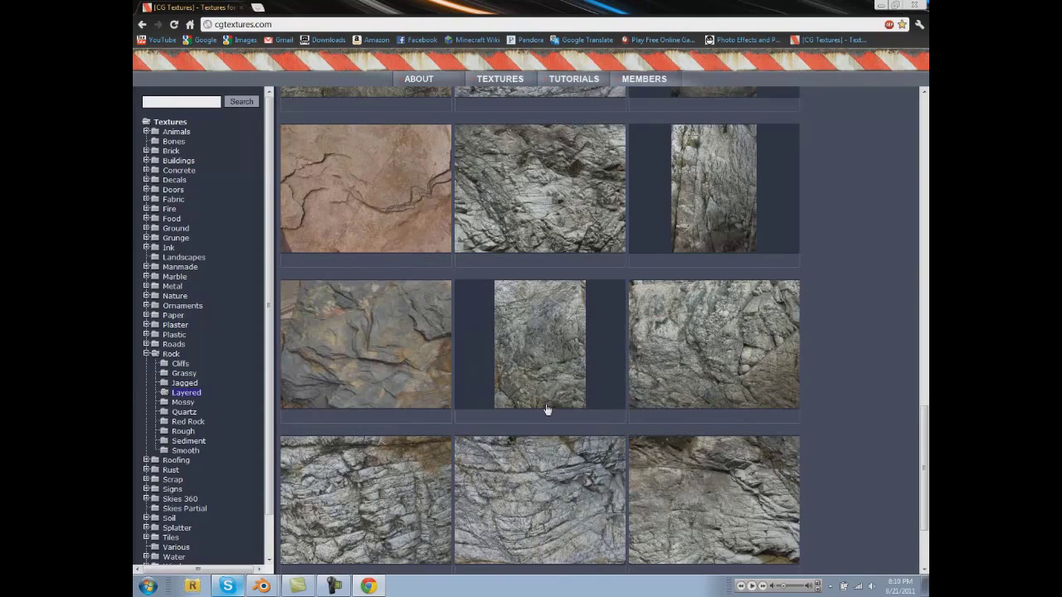
scroll(490, 438, "down", 2)
scroll(677, 312, "up", 5)
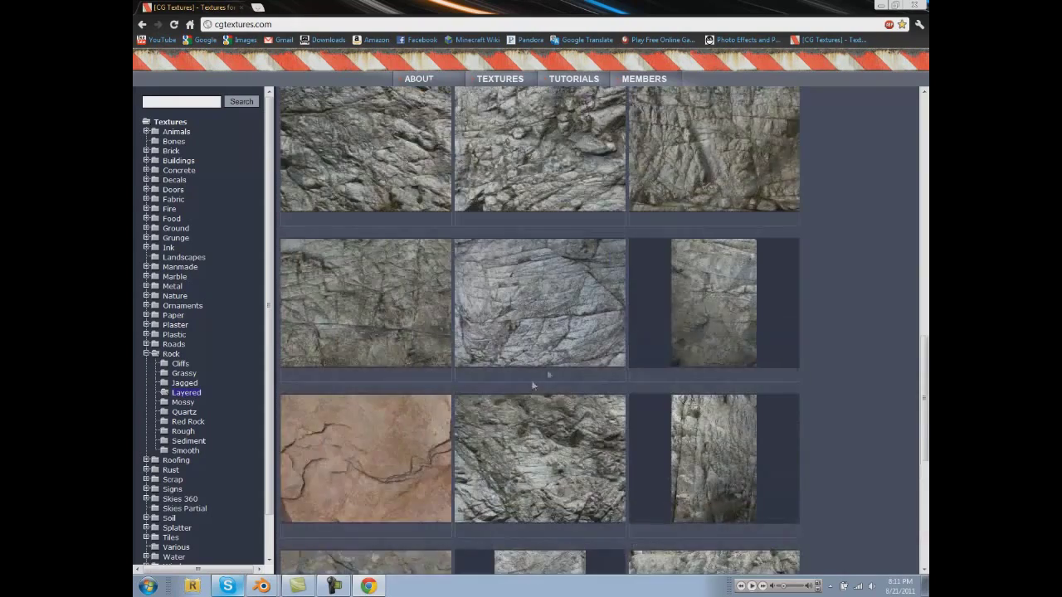
Open the RockLayered0028 texture and copy its preview image.
left_click(678, 312)
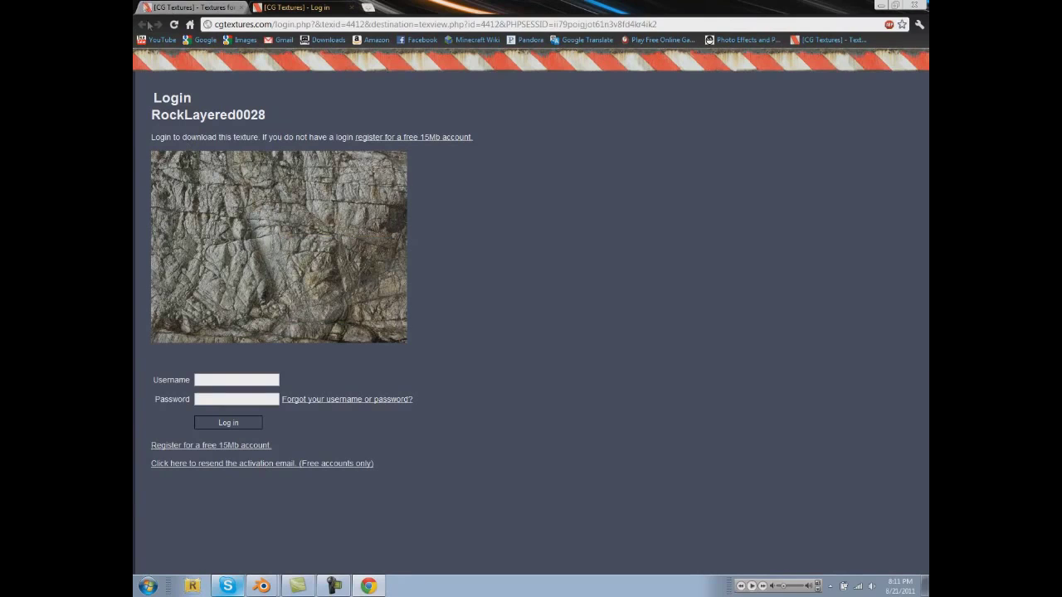
right_click(207, 178)
left_click(214, 182)
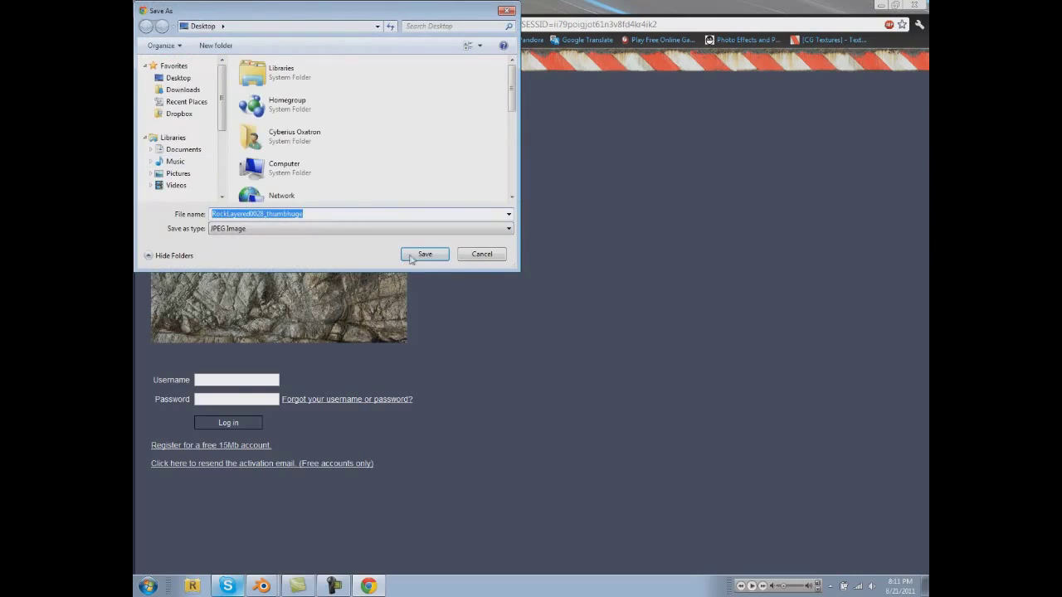
left_click(481, 255)
right_click(238, 263)
key("Escape")
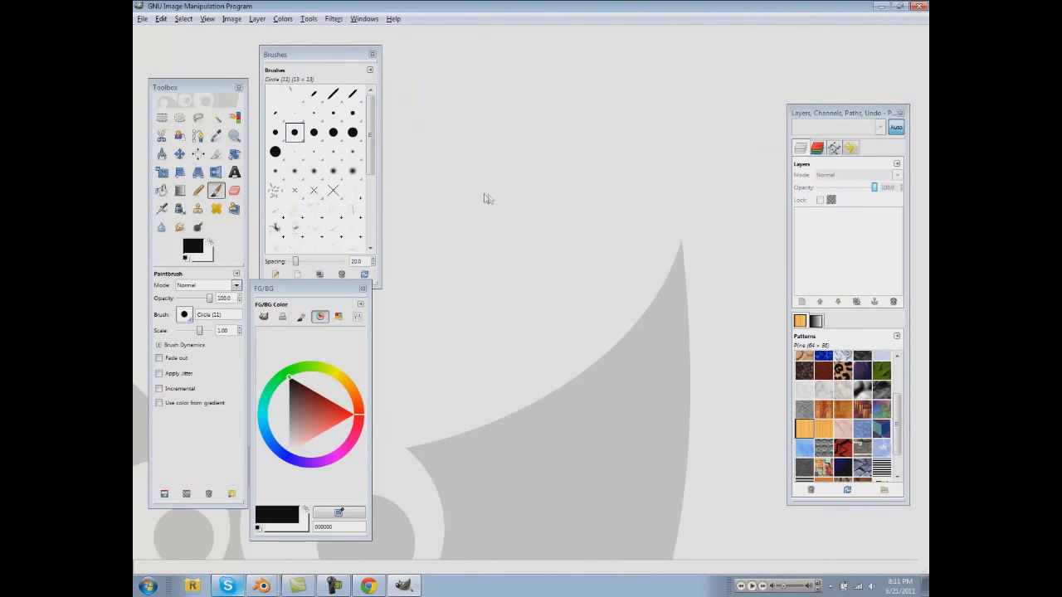
Paste the copied rock picture into GIMP as a new image and apply the Make Seamless filter.
left_click(162, 18)
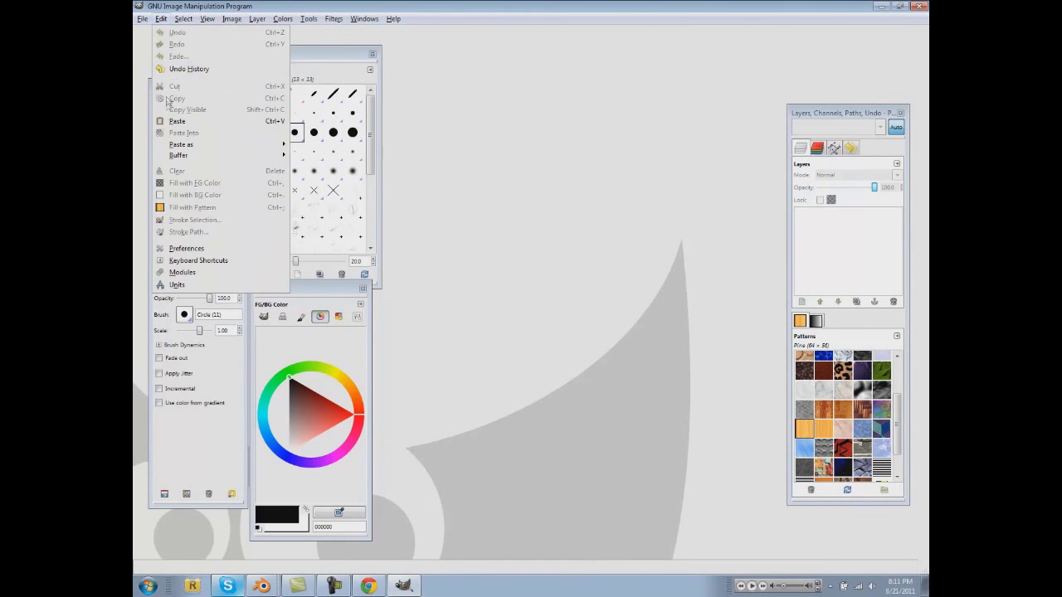
left_click(177, 121)
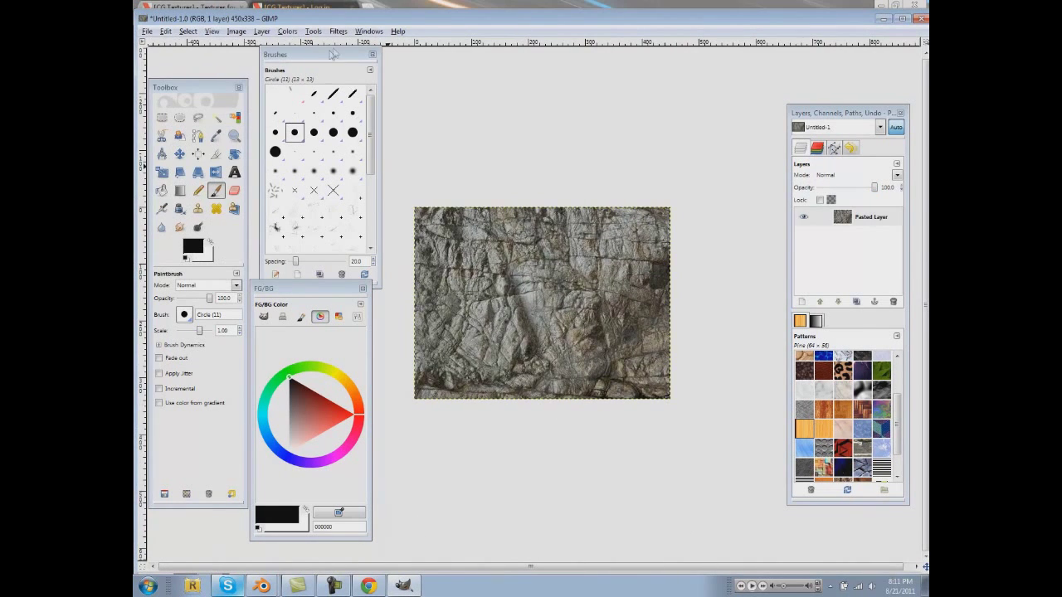
left_click(340, 32)
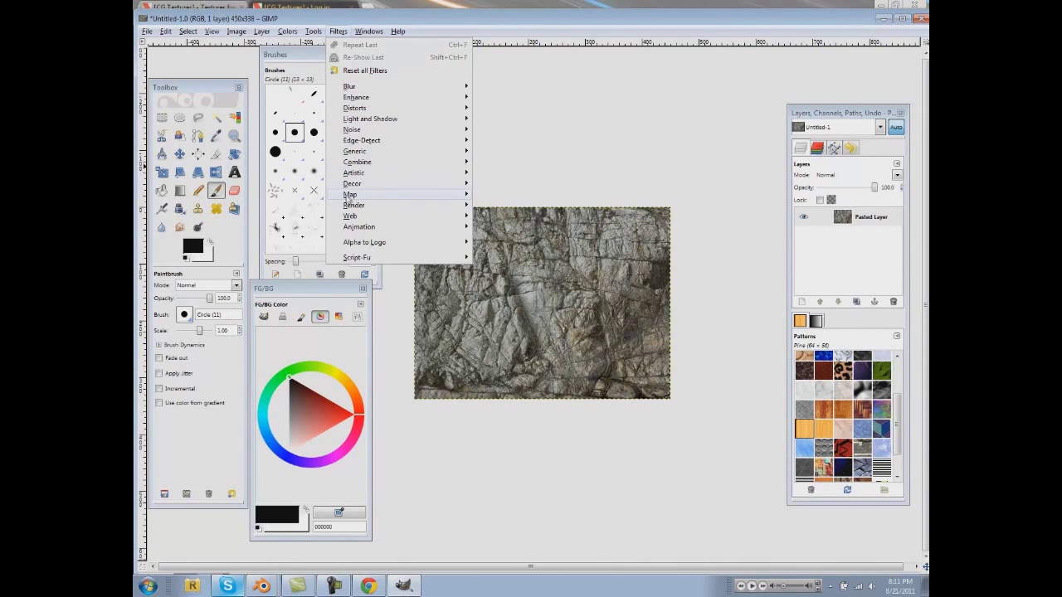
mouse_move(348, 199)
left_click(503, 236)
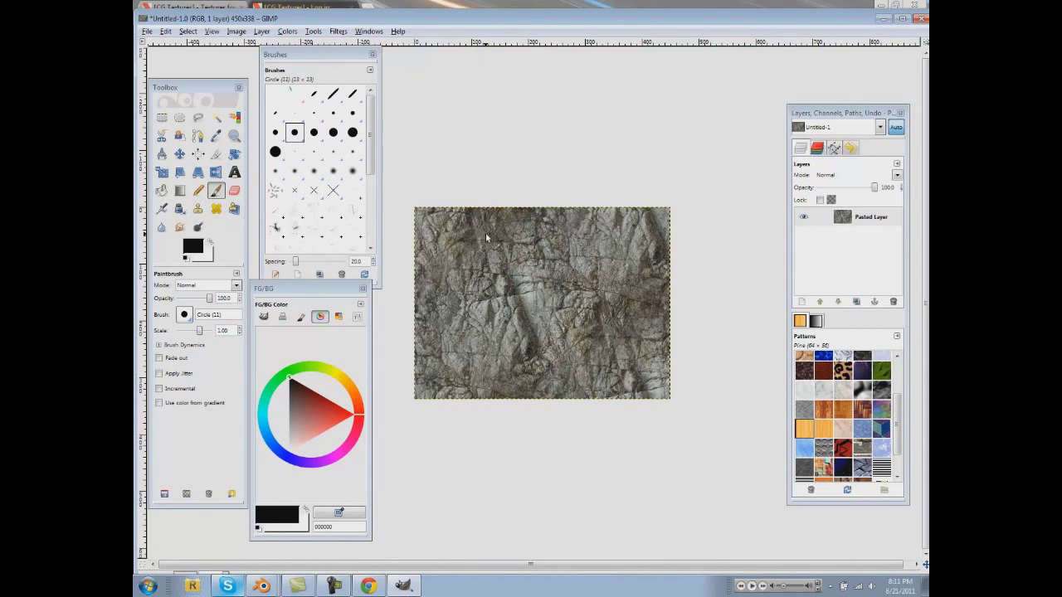
Sharpen the rock image with Unsharp Mask at radius 5.0, amount 0.50 and threshold 0.
left_click(338, 32)
mouse_move(361, 106)
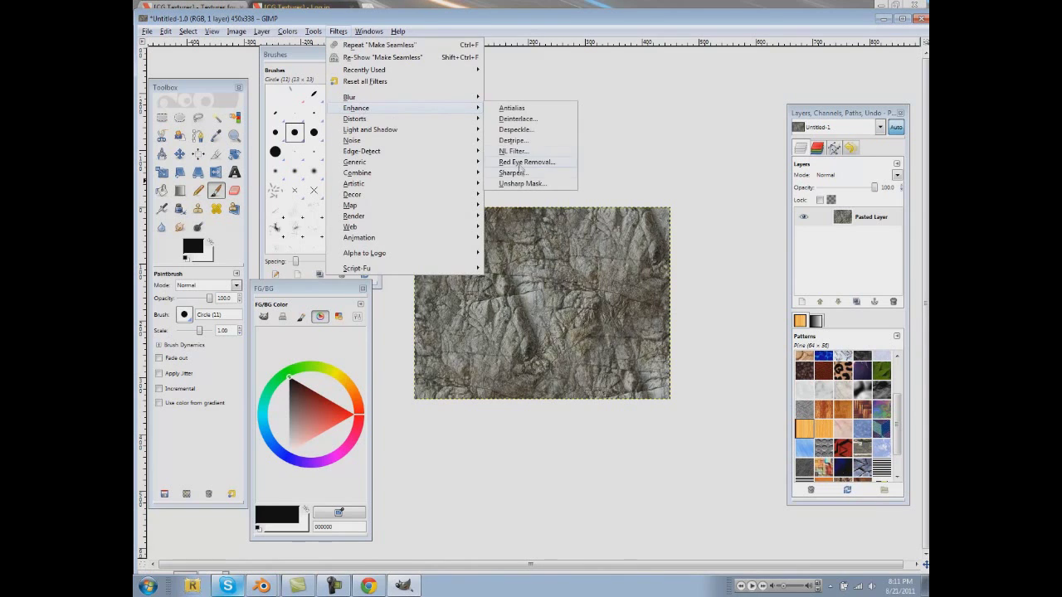
left_click(517, 192)
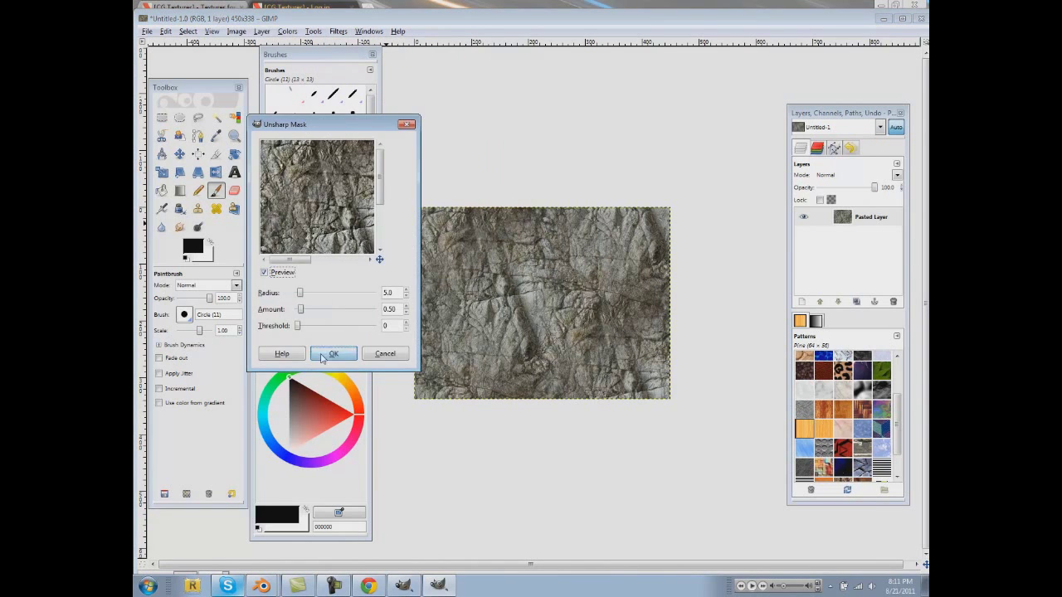
left_click(337, 351)
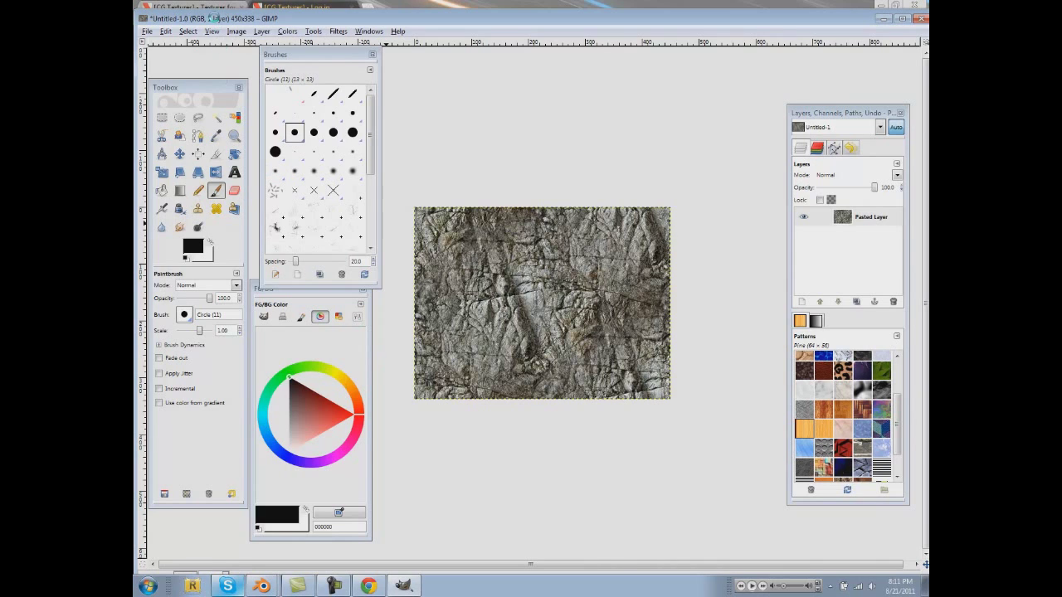
Save the seamless rock image to the Desktop as layered rock.png.
key("shift+F10")
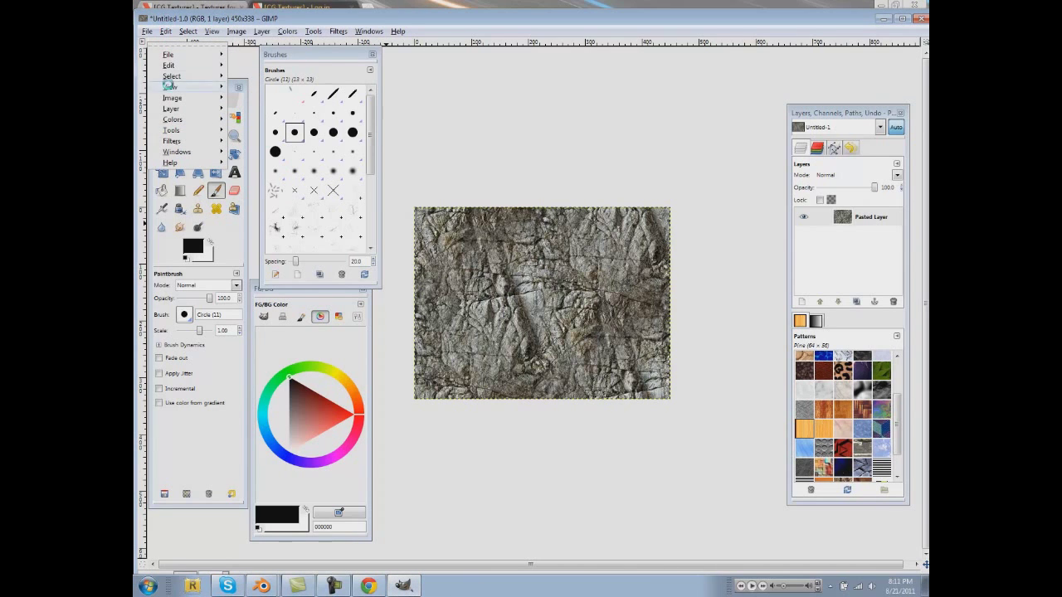
left_click(170, 18)
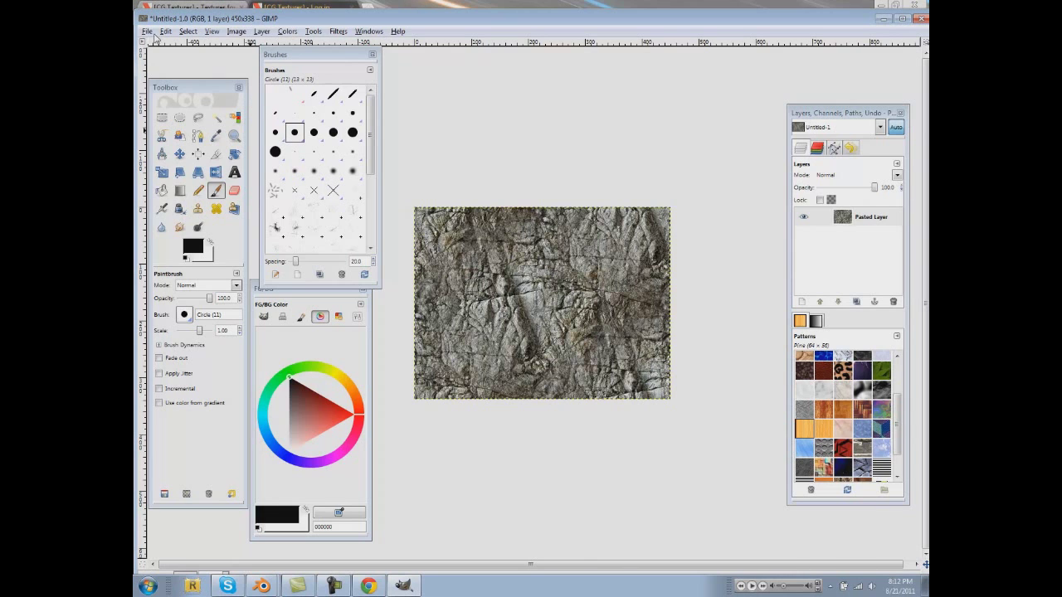
left_click(147, 30)
left_click(170, 140)
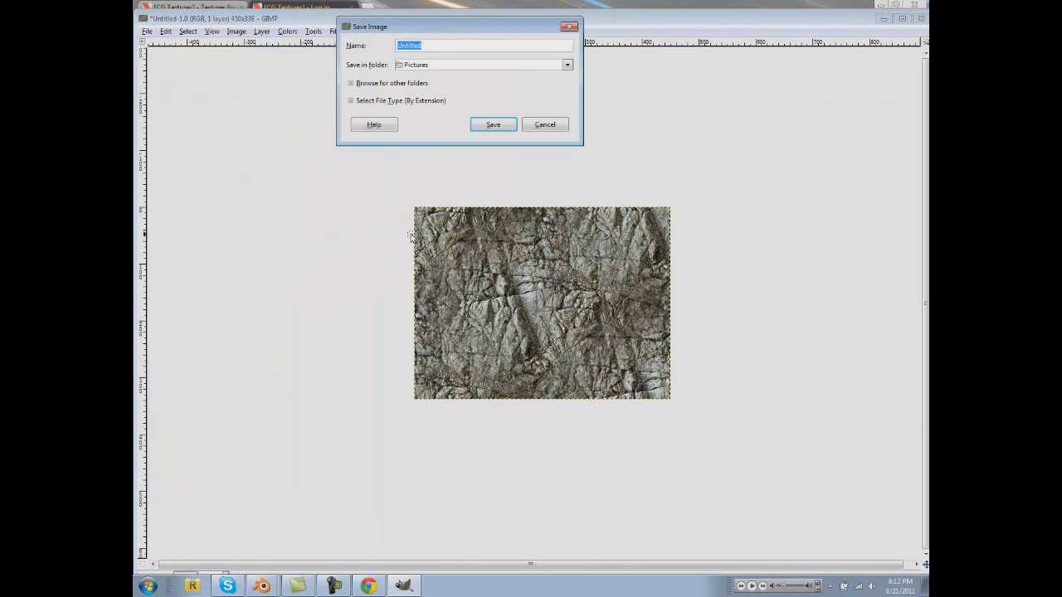
left_click(439, 66)
left_click(423, 86)
type("layered rock.png")
key("Return")
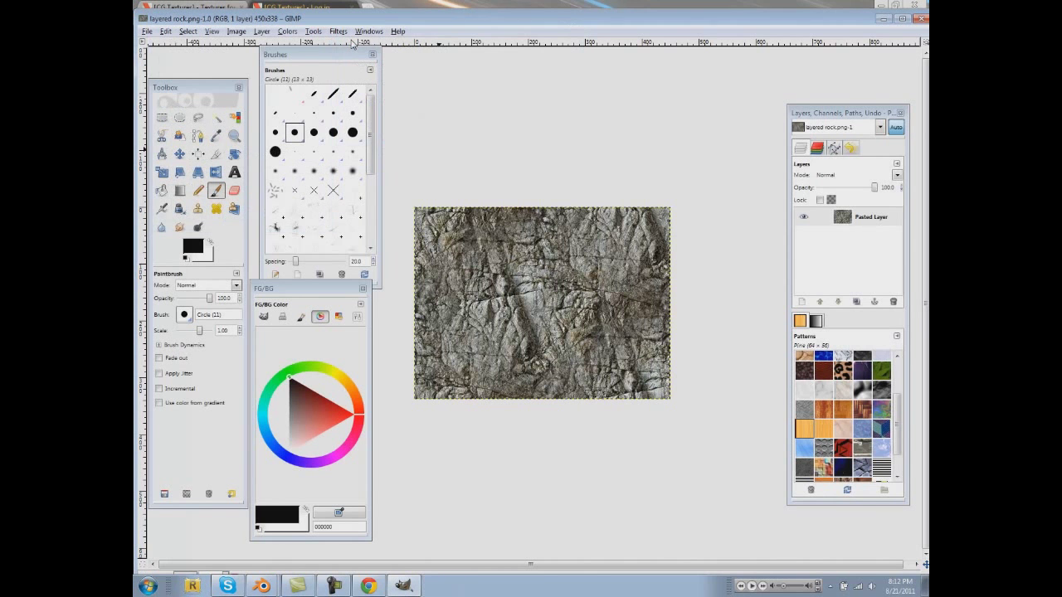
Leave GIMP and switch back to the terrain in Blender.
key("alt+Tab")
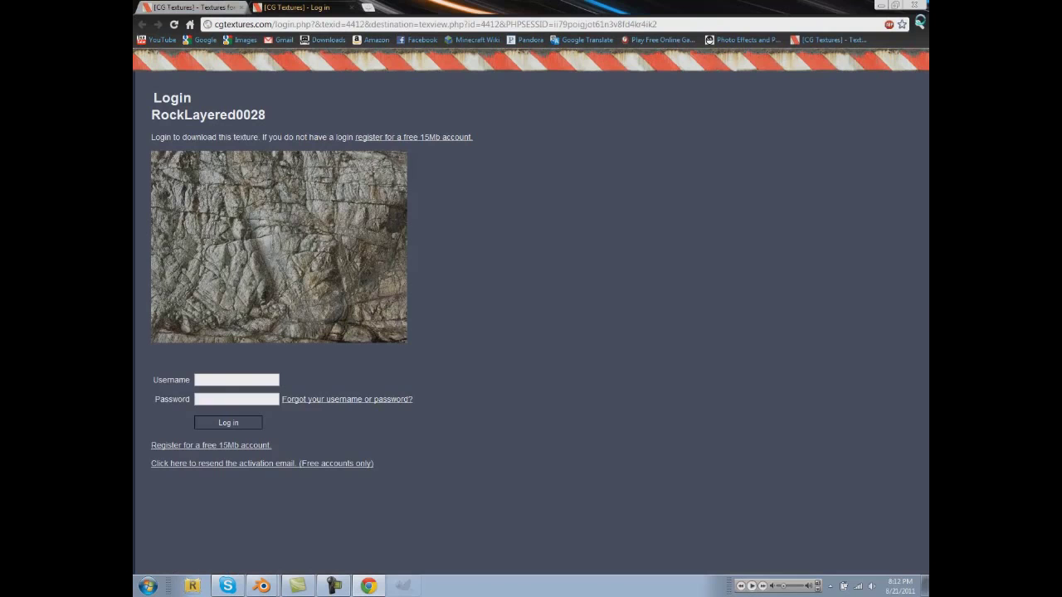
left_click(261, 586)
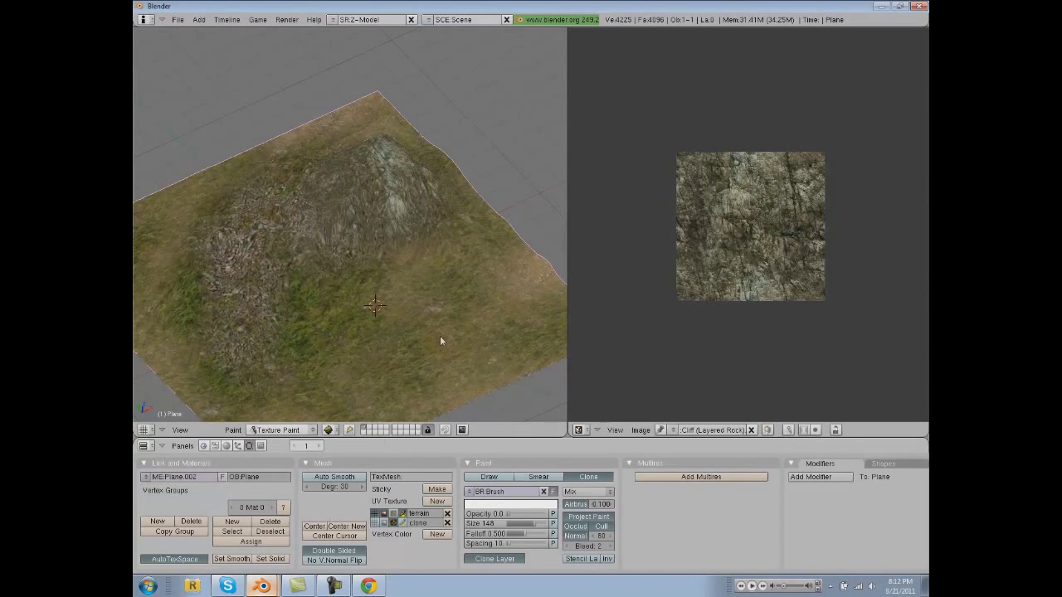
left_click(638, 430)
left_click(651, 395)
left_click(894, 57)
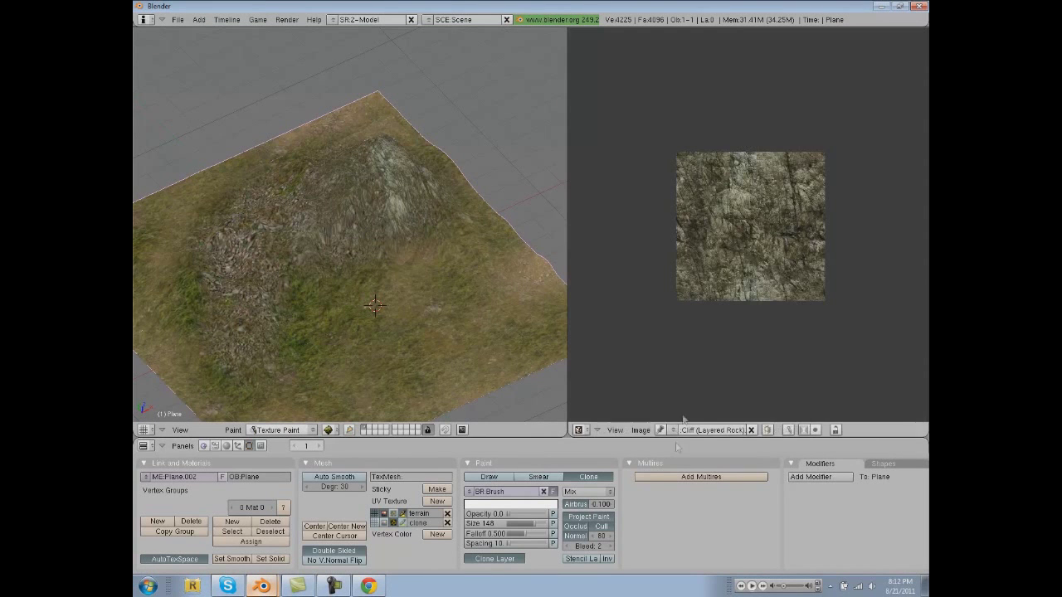
Load layered rock.png from the Desktop into the image editor.
left_click(642, 431)
left_click(649, 403)
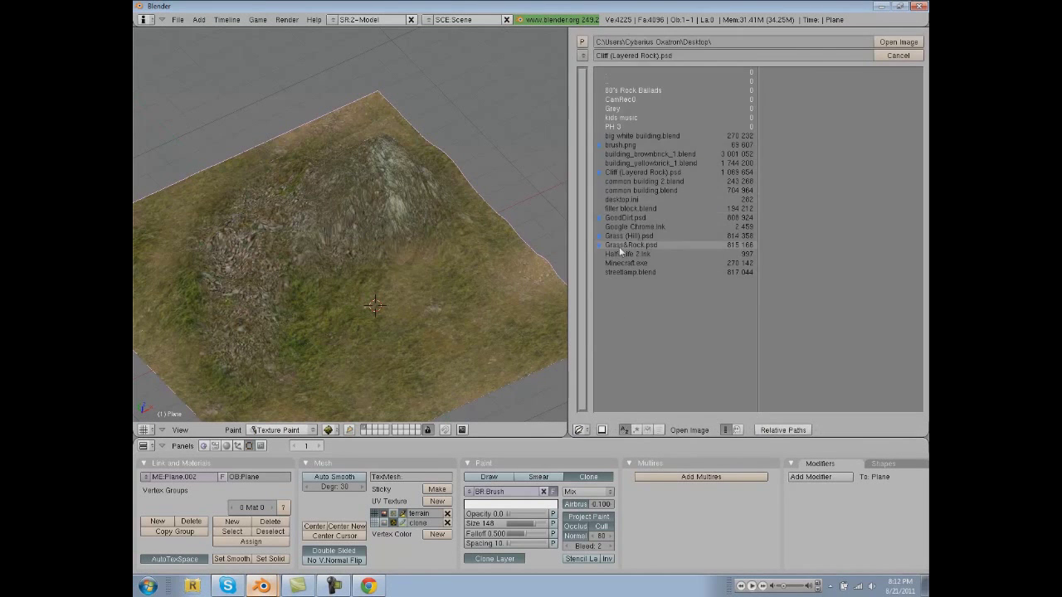
left_click(585, 57)
left_click(631, 148)
left_click(584, 56)
left_click(637, 157)
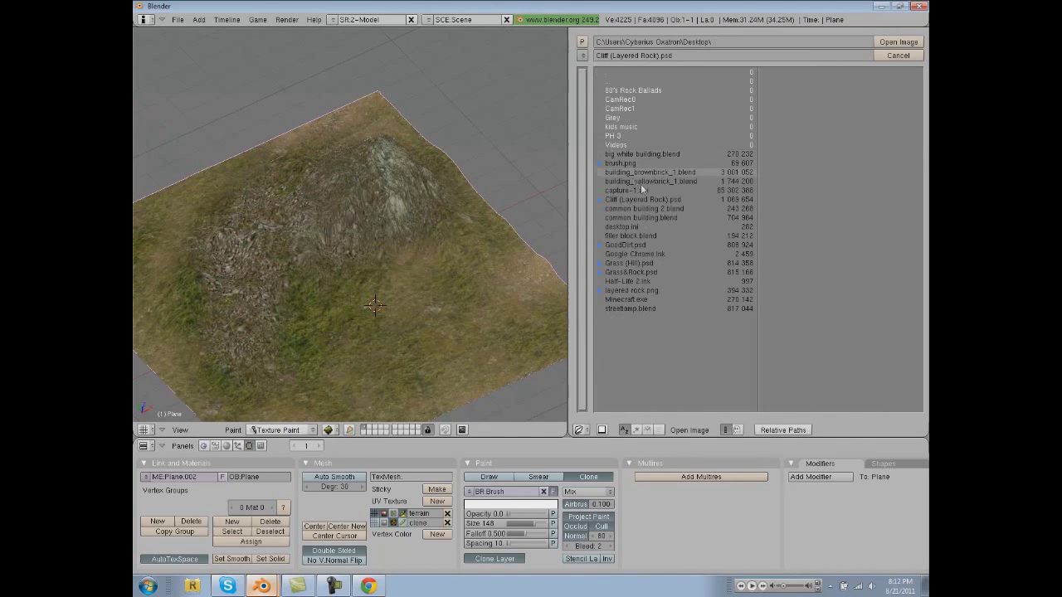
left_click(628, 290)
left_click(898, 42)
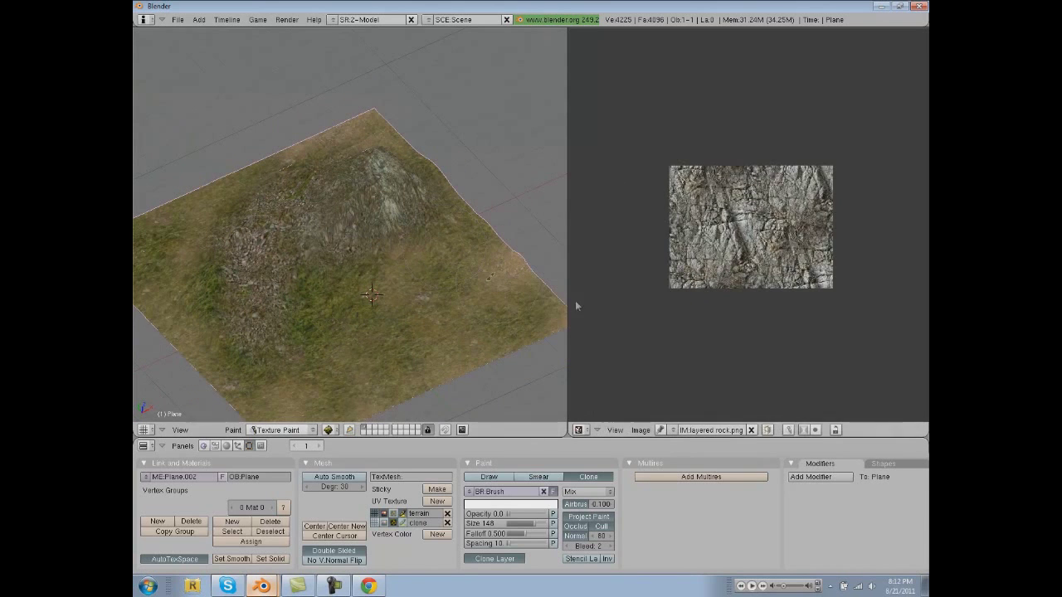
Make the terrain's clone UV layer active and assign layered rock.png to it in Edit Mode, then return to Texture Paint.
left_click(375, 523)
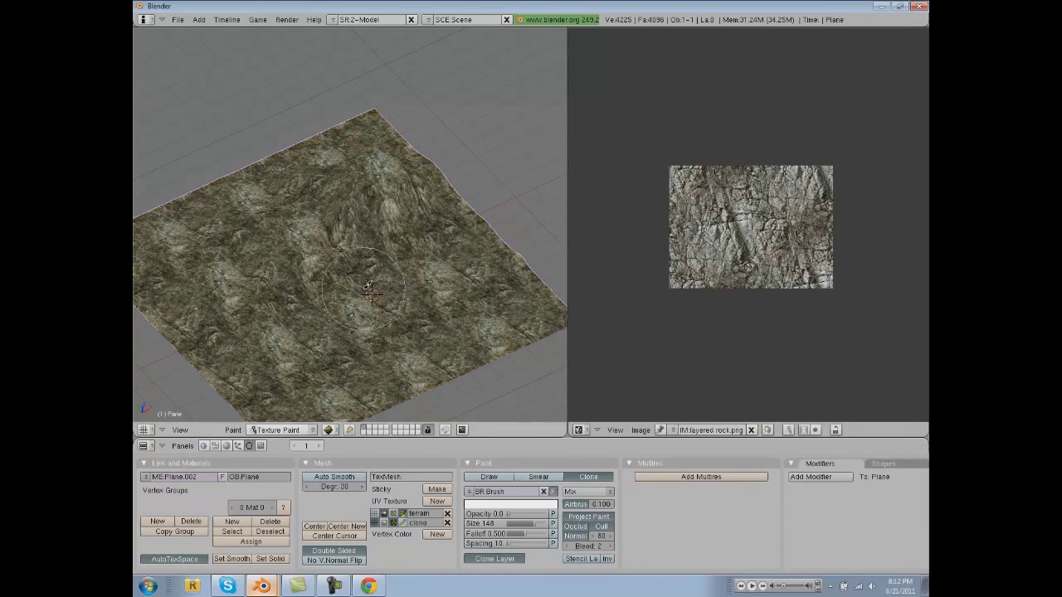
key("Tab")
left_click(723, 430)
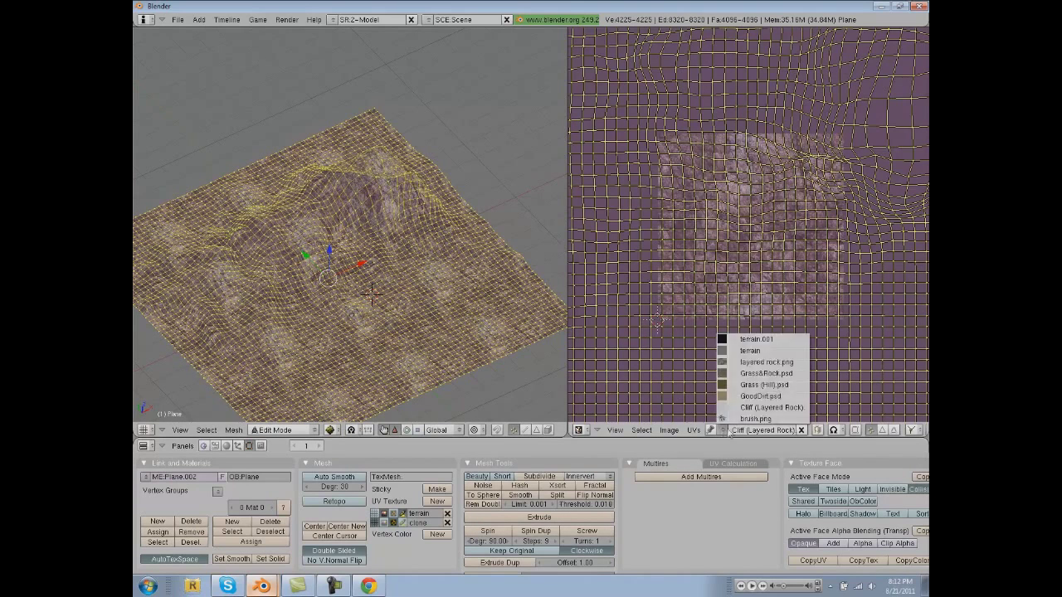
left_click(722, 431)
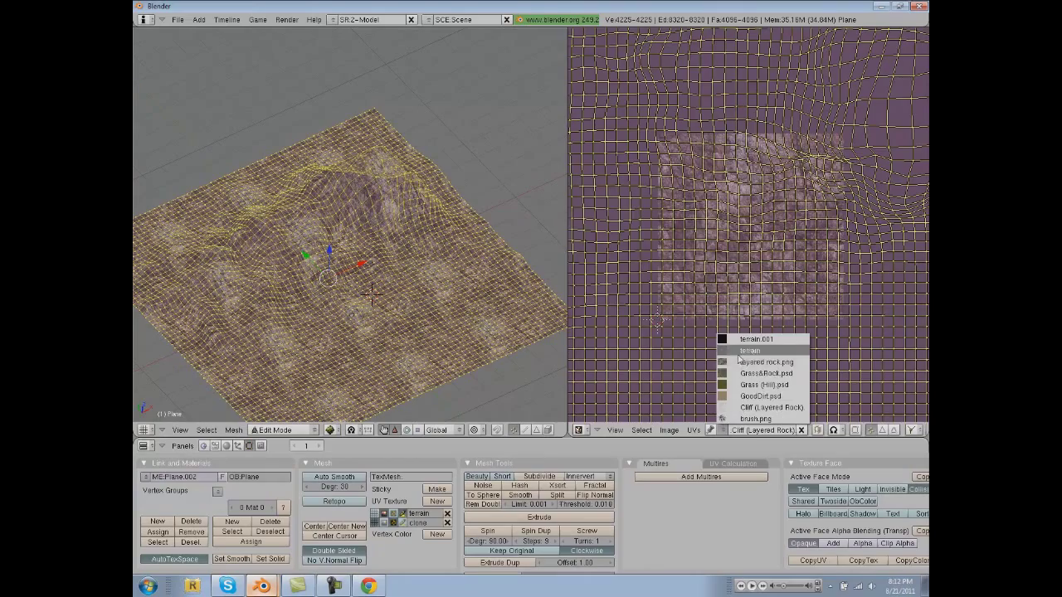
left_click(767, 361)
key("Tab")
scroll(319, 282, "up", 1)
mouse_move(329, 313)
middle_mouse_down()
mouse_move(369, 357)
mouse_move(345, 333)
mouse_move(332, 389)
middle_mouse_up()
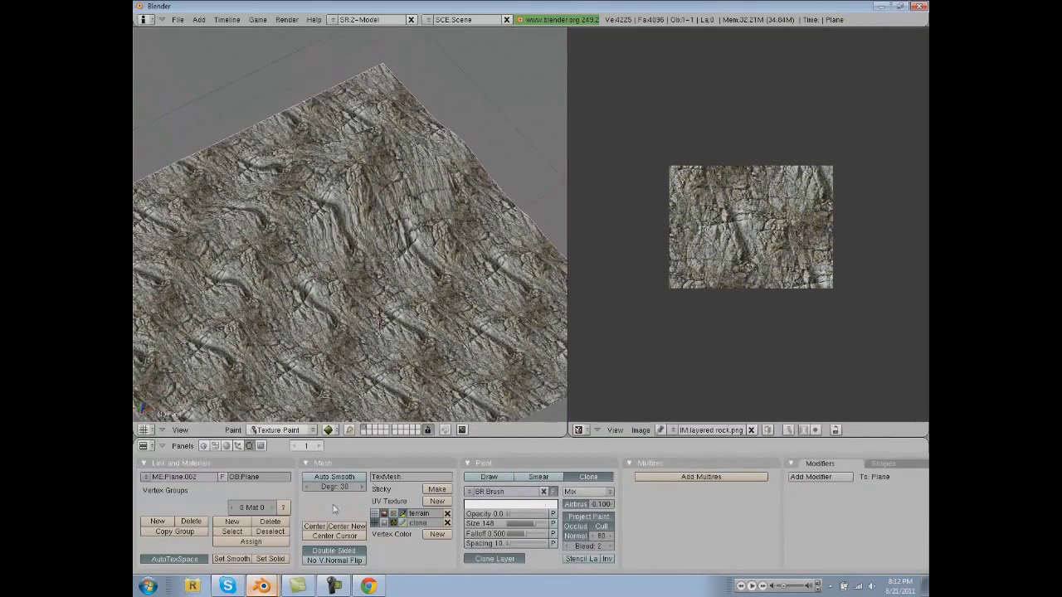
Make the terrain UV layer active and clone the layered rock texture over the mountain's peak, undoing the stray stroke.
left_click(376, 515)
middle_click_drag(372, 319, 376, 296)
mouse_move(373, 297)
left_mouse_down()
mouse_move(366, 289)
mouse_move(410, 322)
mouse_move(375, 282)
mouse_move(340, 267)
left_mouse_up()
mouse_move(342, 264)
middle_mouse_down()
mouse_move(370, 272)
mouse_move(354, 254)
mouse_move(345, 261)
middle_mouse_up()
key("ctrl+z")
scroll(365, 286, "down", 5)
scroll(346, 262, "up", 5)
middle_click_drag(341, 184, 347, 211)
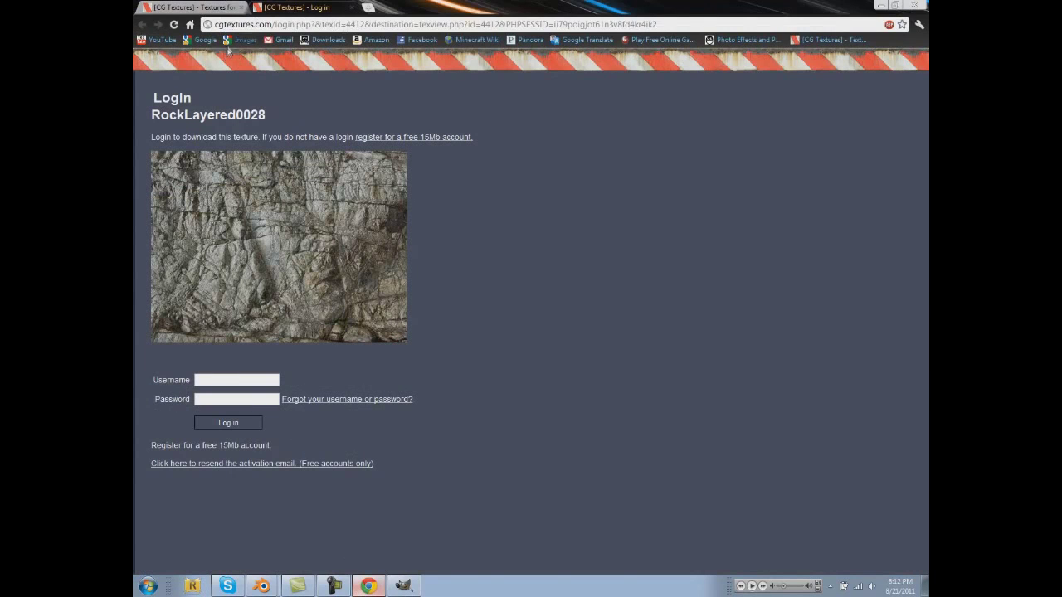
Switch to the browser and open the Water texture category on CG Textures, keeping a second tab on Google Images.
left_click(239, 40)
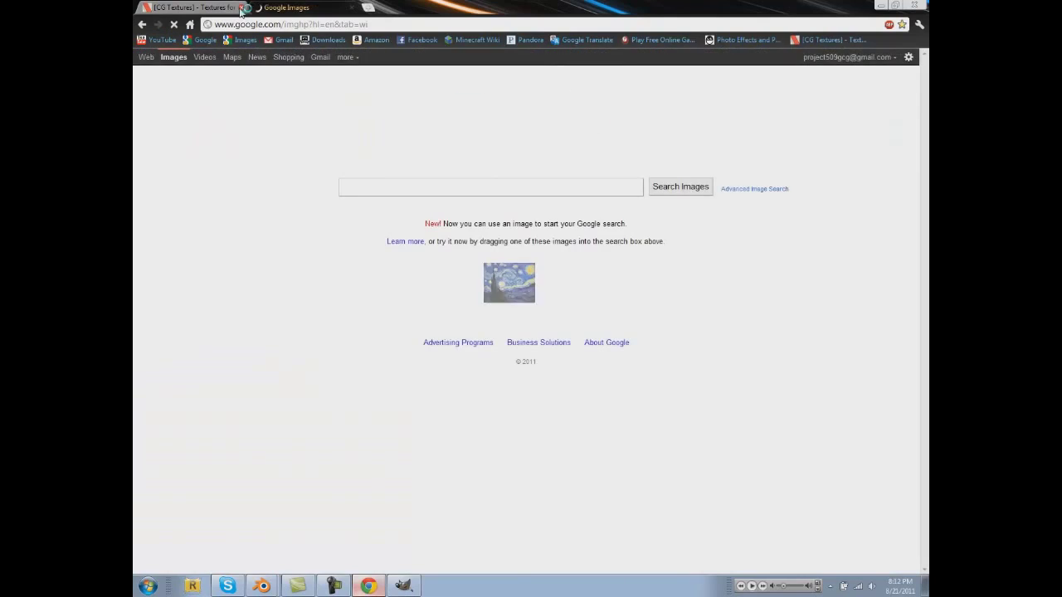
left_click(217, 7)
scroll(190, 509, "down", 1)
left_click(174, 512)
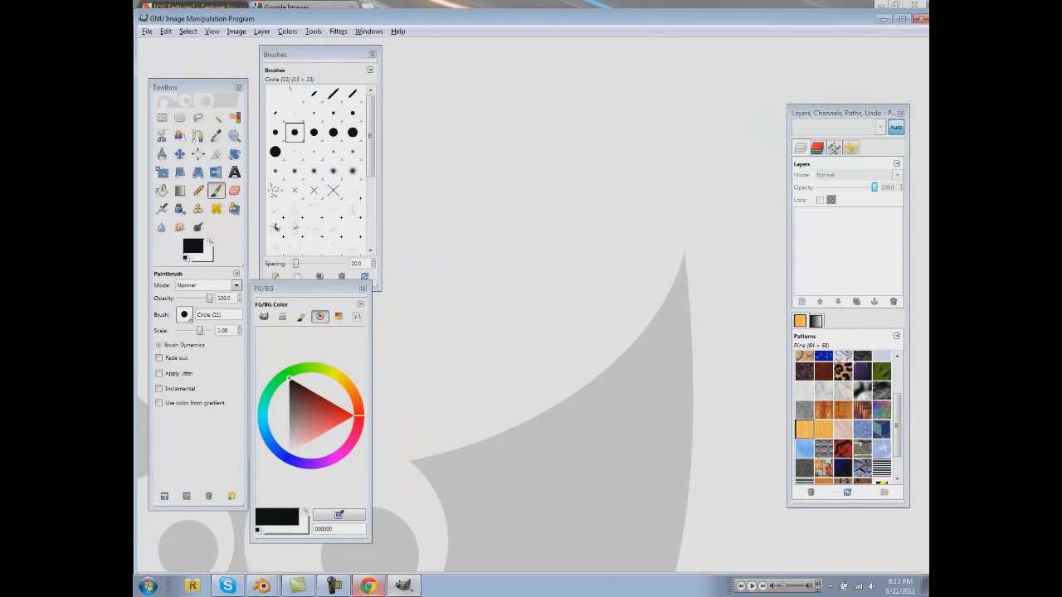
left_click(369, 588)
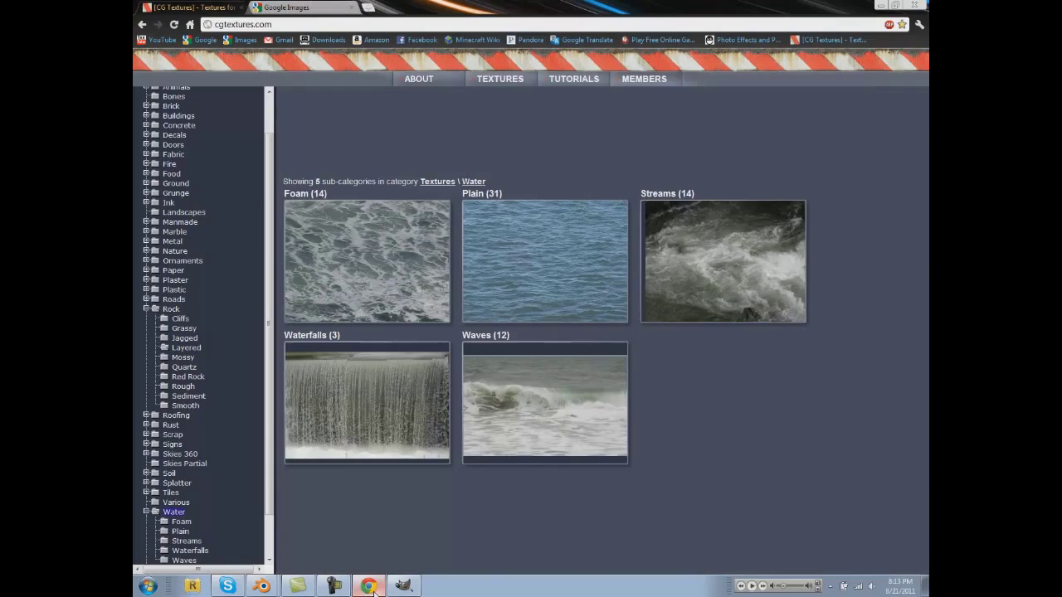
Browse the Plain water textures and open the grey-green WaterPlain0004 texture.
left_click(526, 305)
scroll(513, 352, "down", 1)
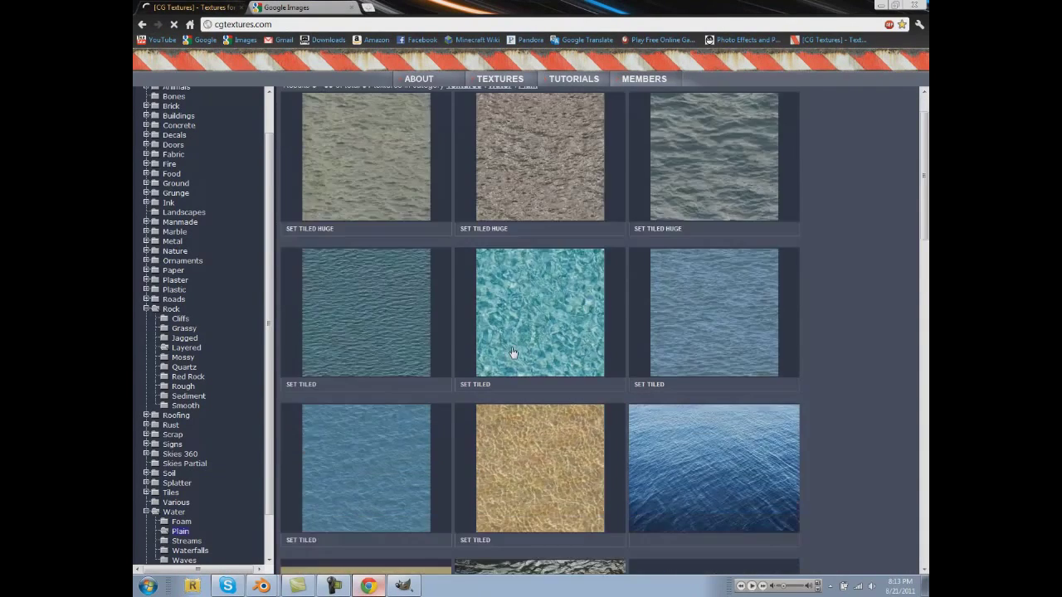
scroll(512, 352, "down", 6)
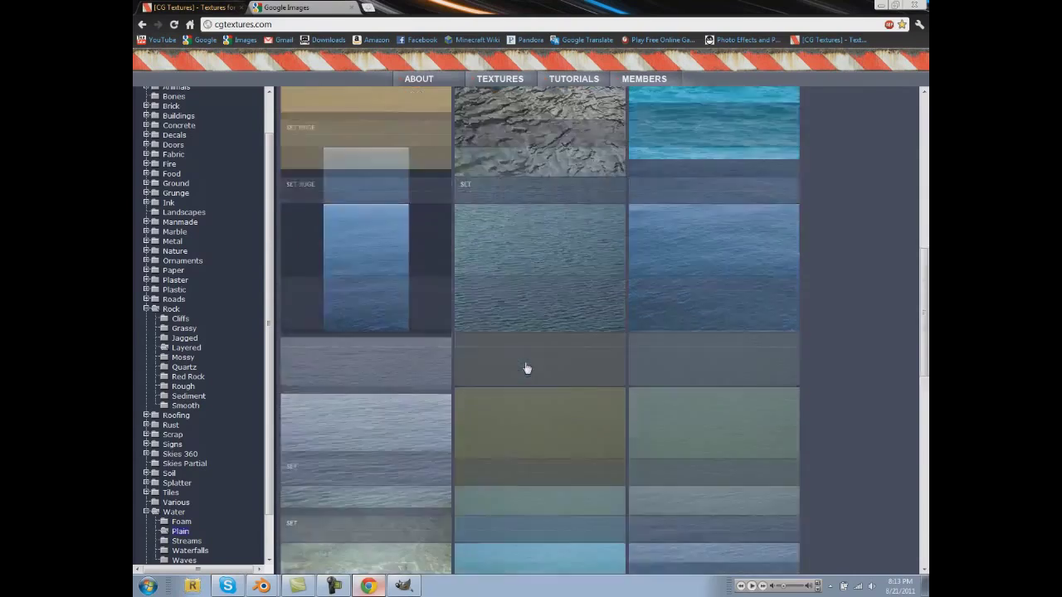
scroll(497, 379, "down", 2)
scroll(496, 389, "down", 4)
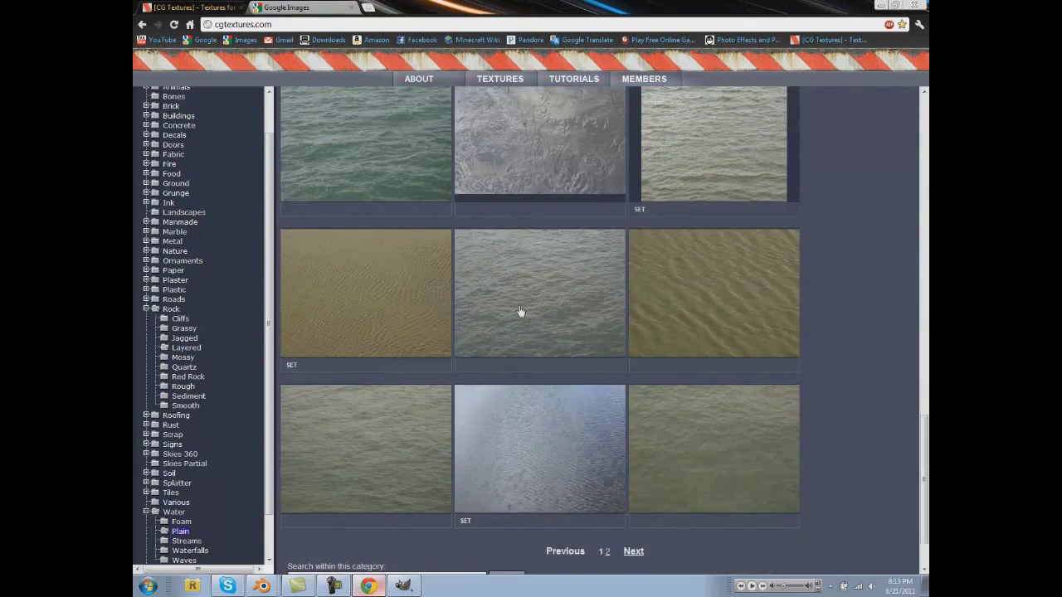
left_click(520, 311)
Copy the WaterPlain0004 preview image and paste it into GIMP as a new image.
right_click(286, 283)
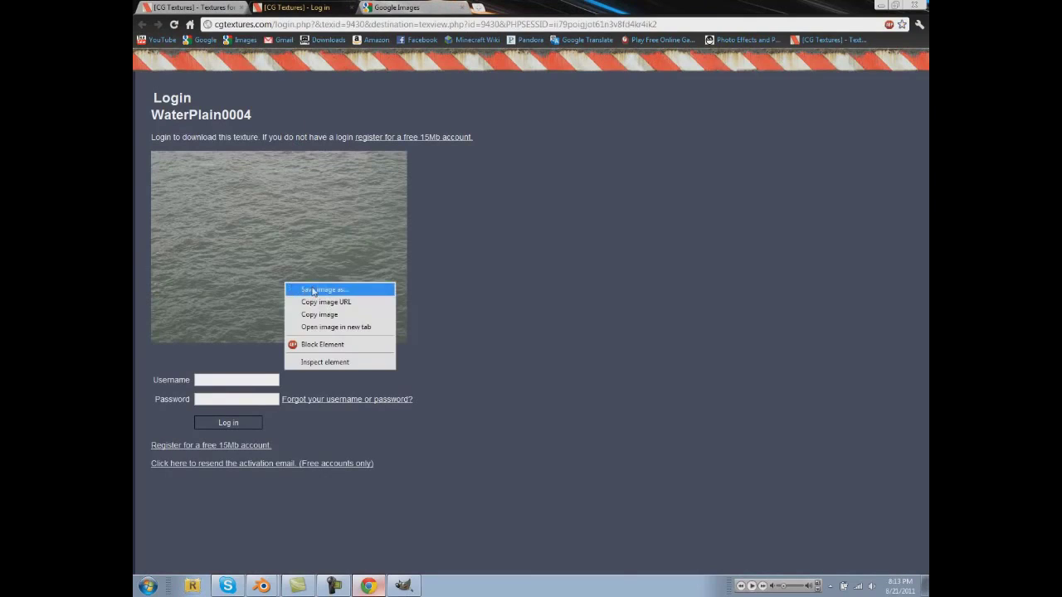
left_click(319, 314)
left_click(403, 586)
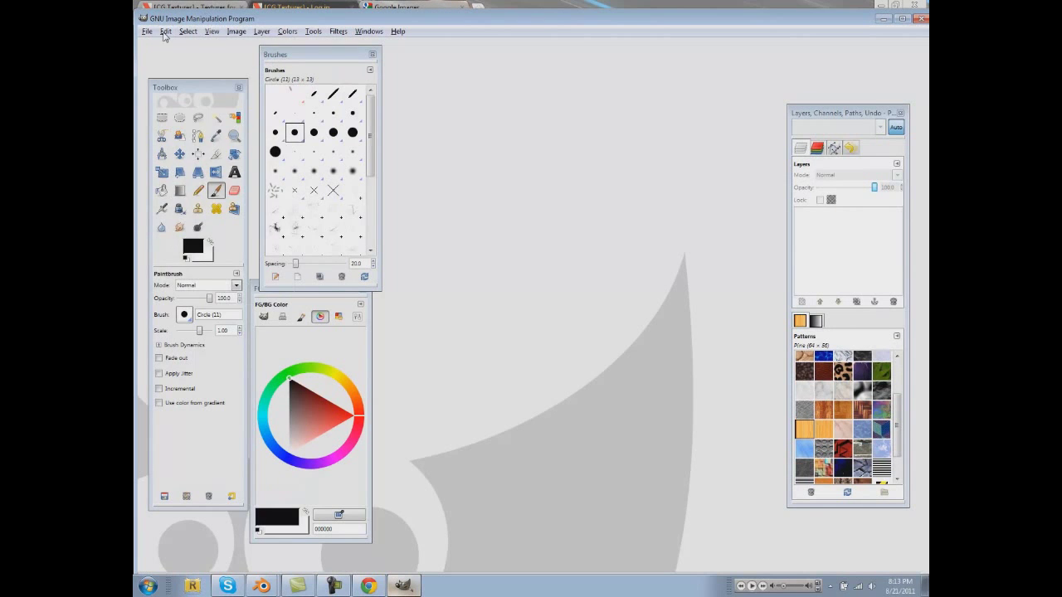
left_click(165, 32)
left_click(190, 132)
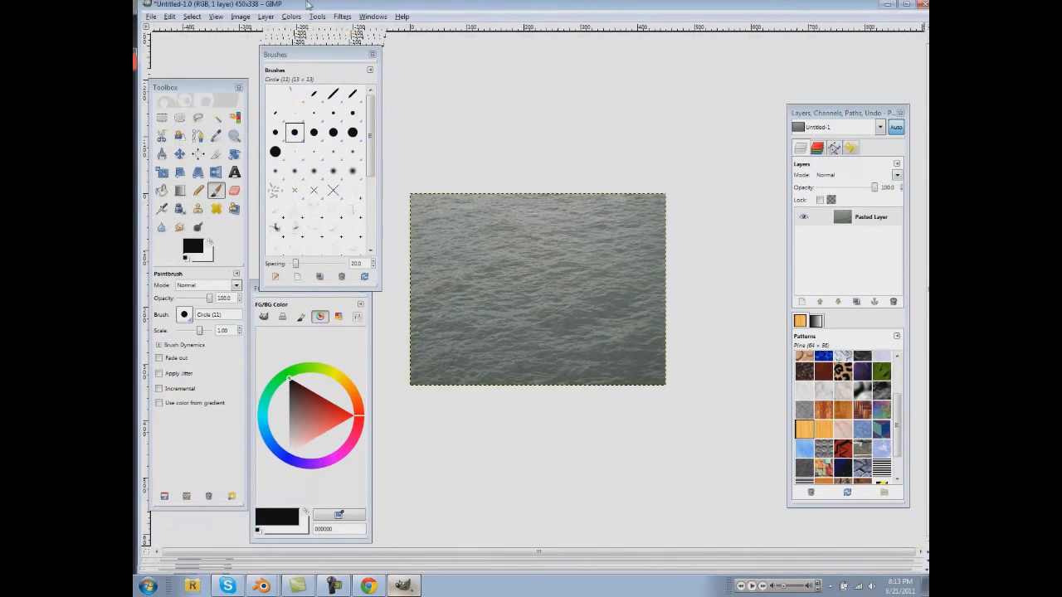
Turn the water image into a seamless tile with the Make Seamless filter.
left_click(333, 18)
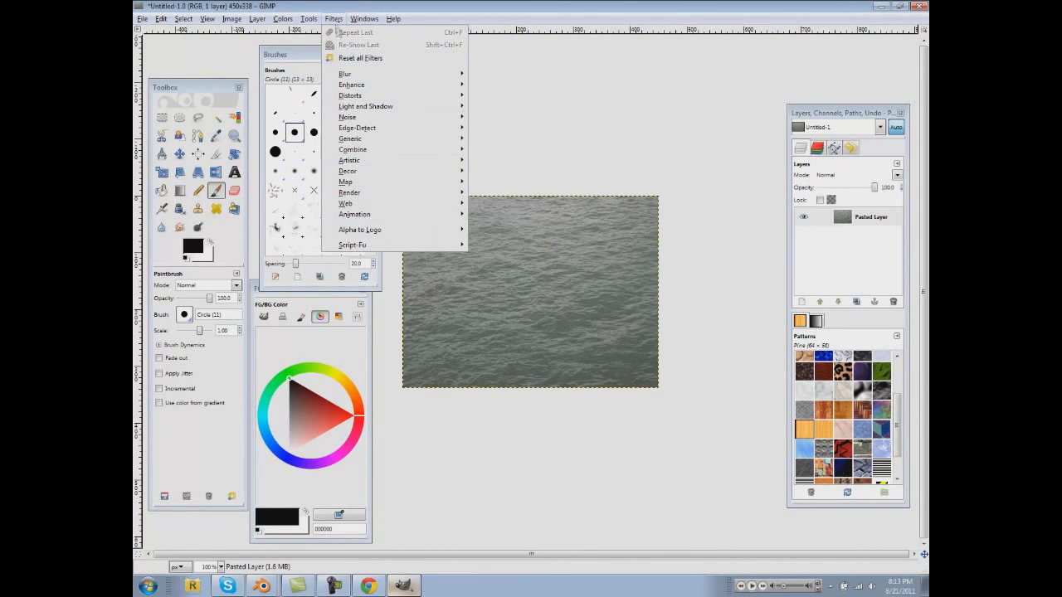
mouse_move(374, 182)
left_click(504, 226)
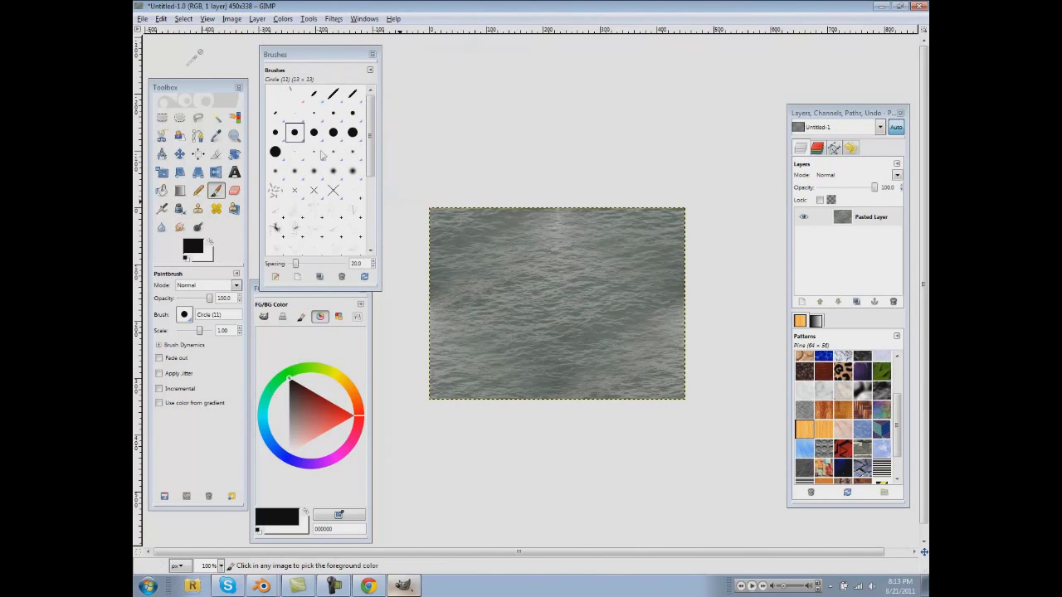
Save the seamless water image to the Desktop as water.jpg with the default JPEG options.
key("ctrl+s")
left_click(418, 66)
left_click(423, 90)
type("water")
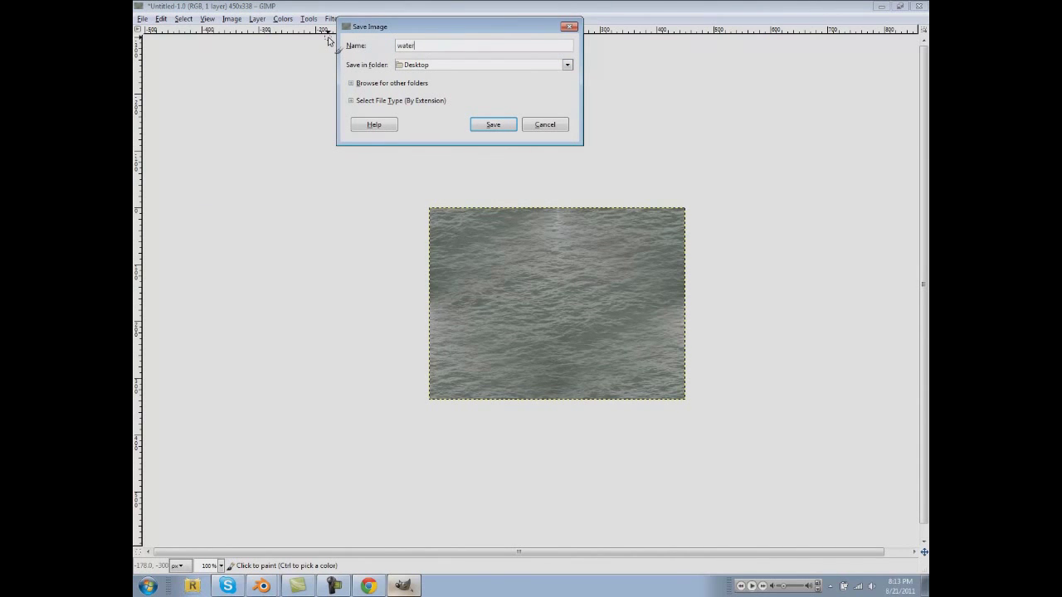
type(".jpg")
key("Return")
key("Return")
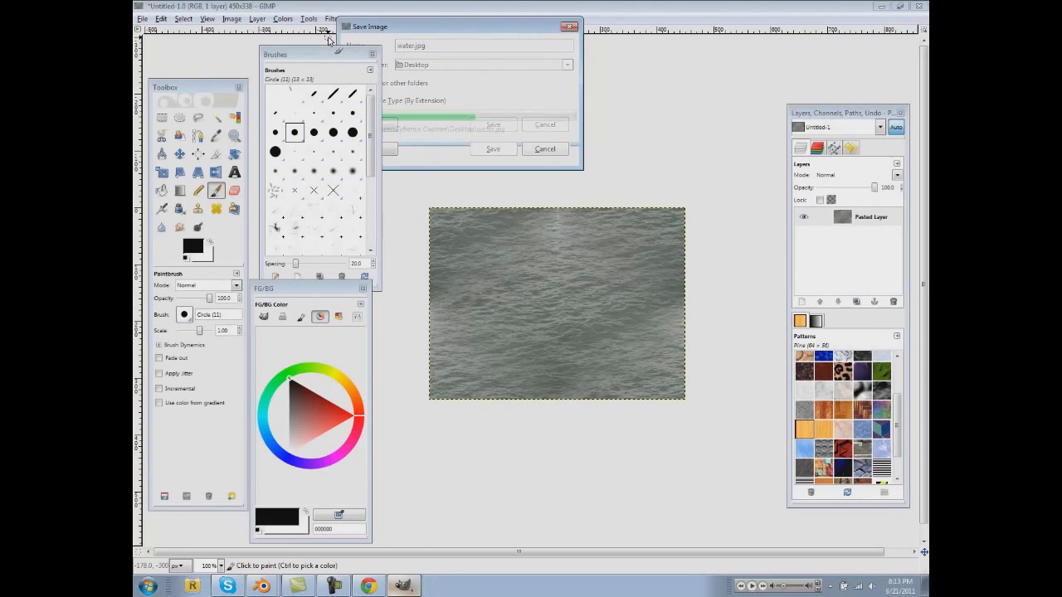
Close the water image, leave GIMP and switch back to the terrain in Blender.
left_click(923, 5)
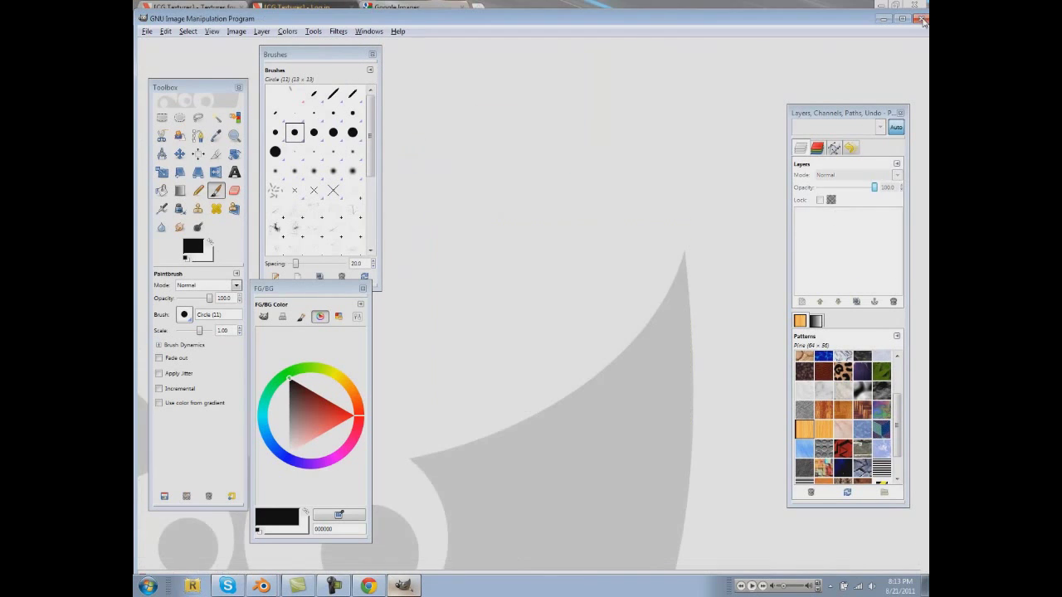
left_click(921, 20)
left_click(265, 585)
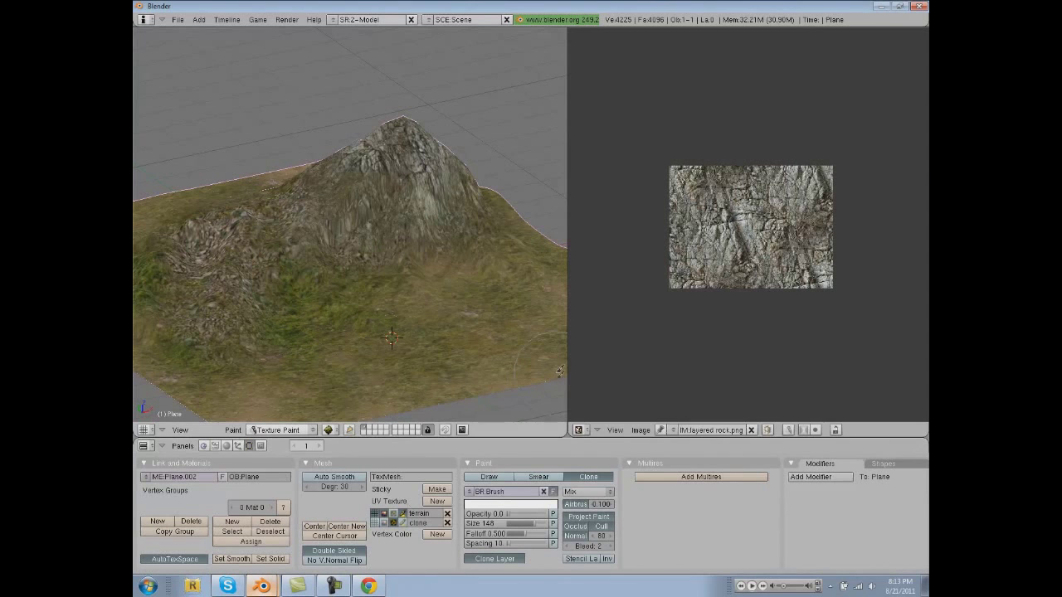
Load water.jpg from the Desktop into the image editor.
left_click(641, 429)
left_click(641, 407)
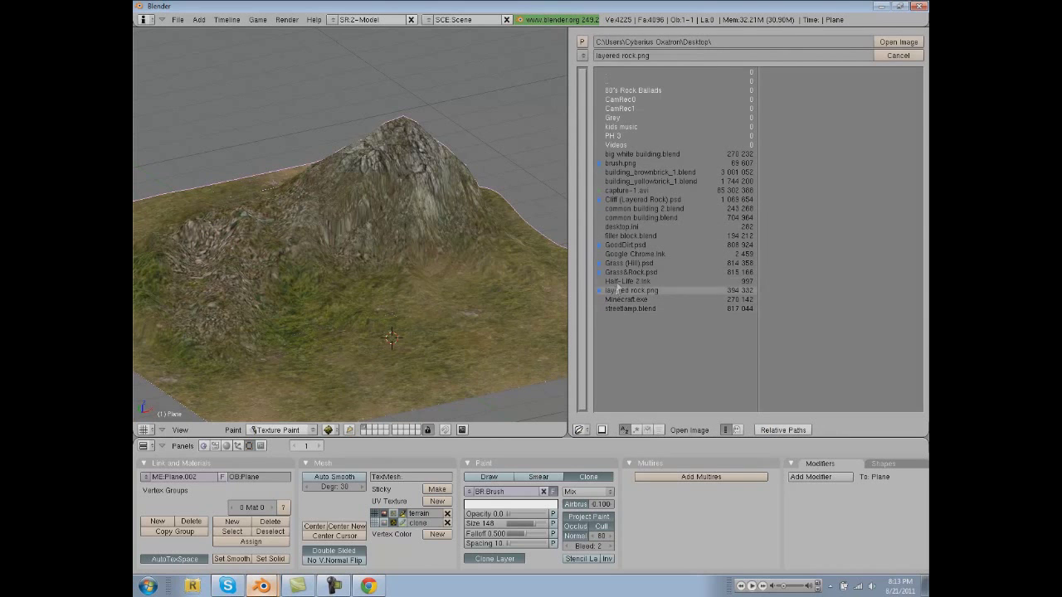
left_click(583, 56)
left_click(598, 157)
left_click(626, 318)
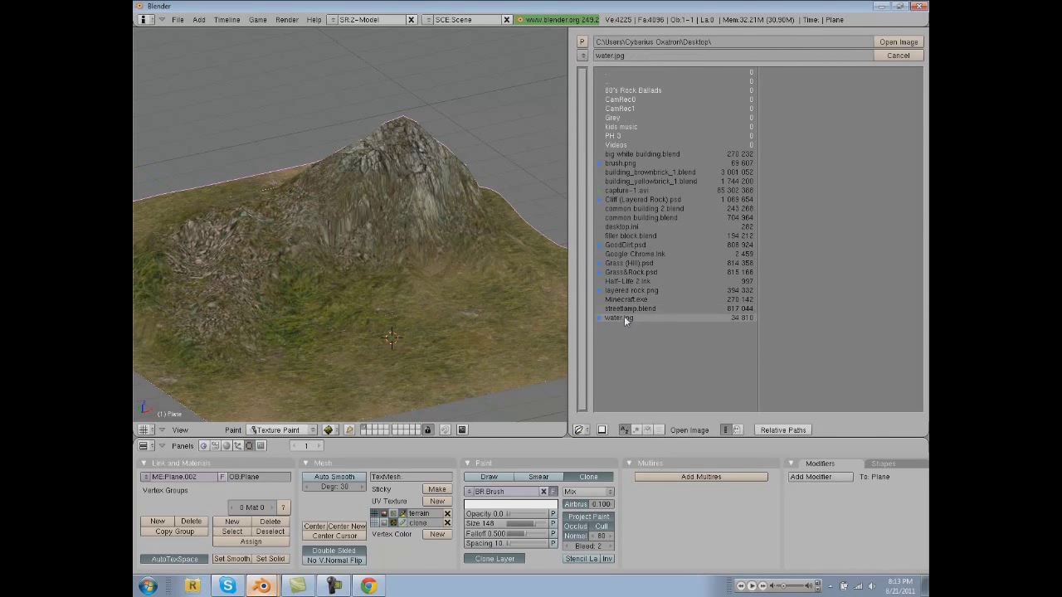
left_click(899, 40)
Add a mesh plane to the scene and scale it up to about the terrain's size.
key("space")
mouse_move(382, 268)
left_click(431, 269)
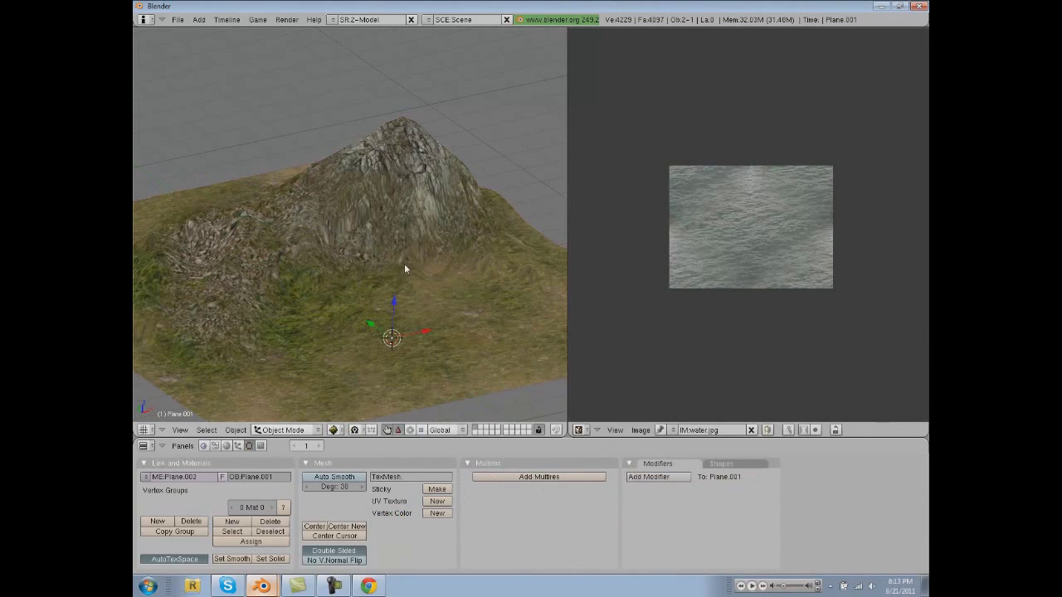
key("s")
left_click(456, 304)
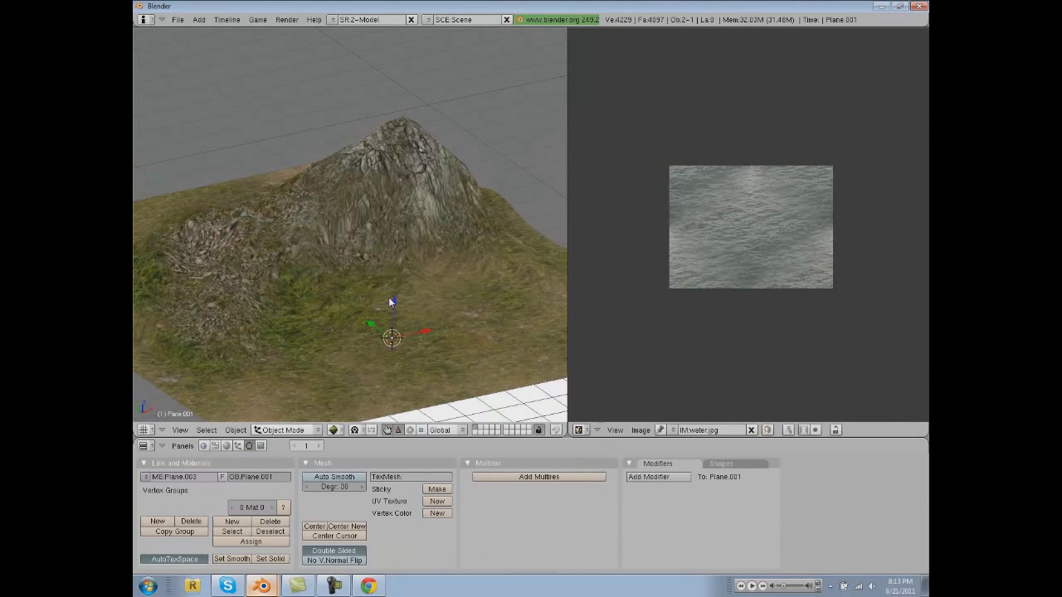
Raise the plane until it cuts through the terrain's low ground, and align it over the terrain in top view.
left_click_drag(390, 302, 162, 446)
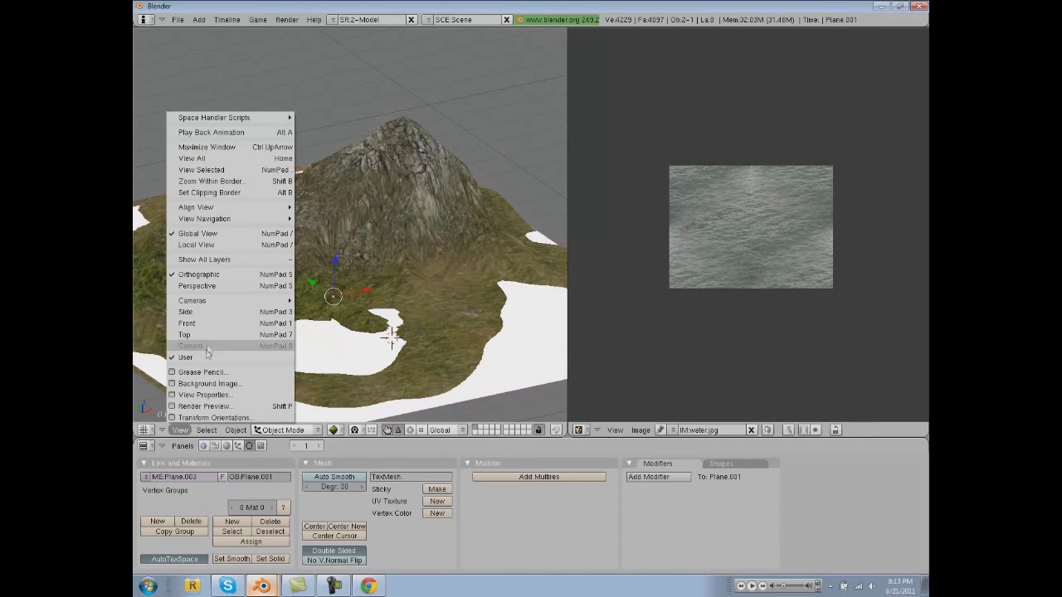
left_click(207, 335)
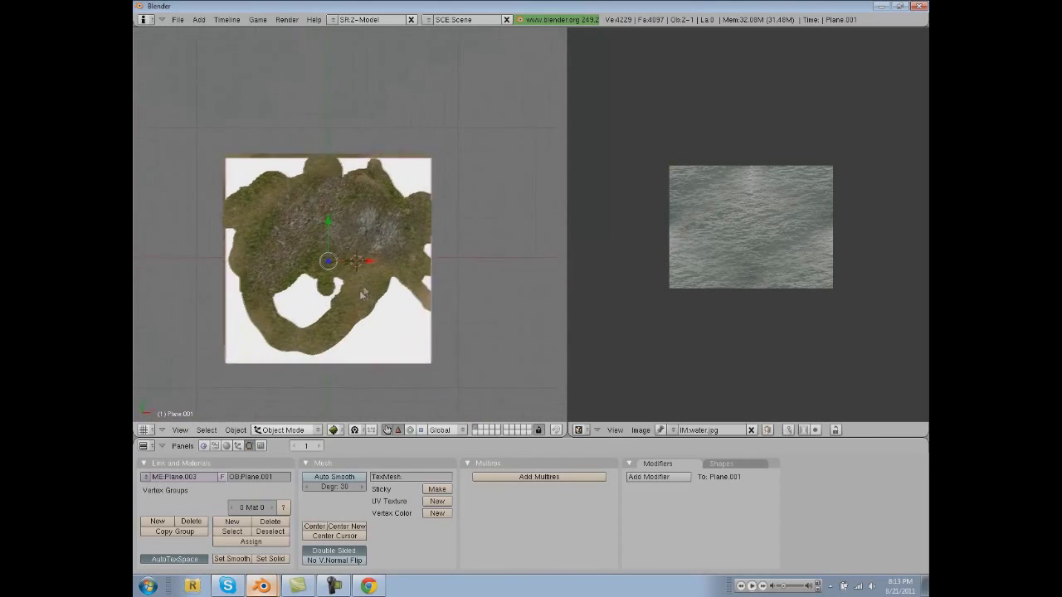
key("g")
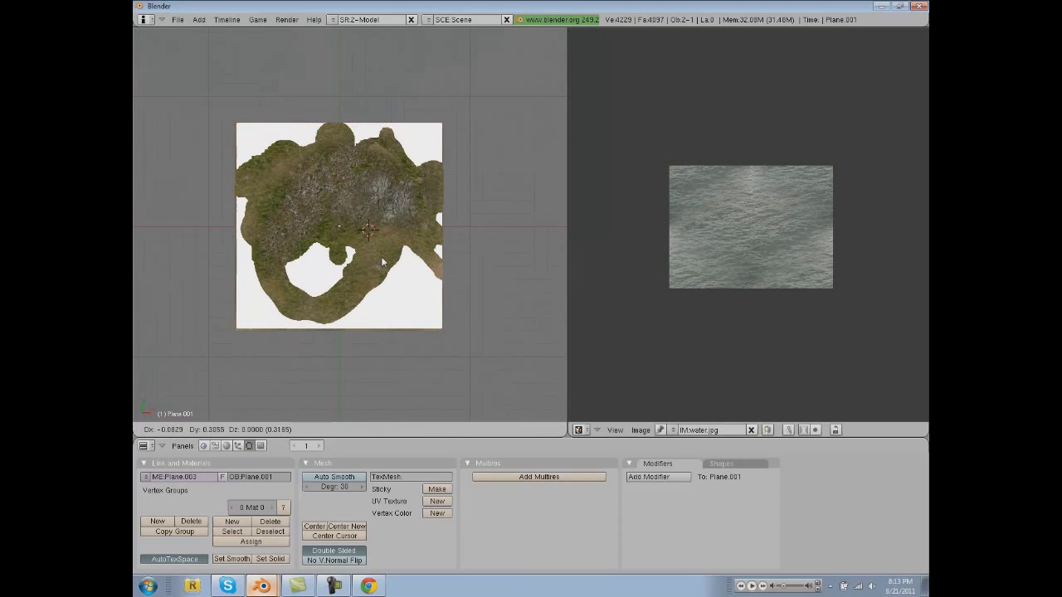
left_click(378, 260)
Unwrap the plane in Edit Mode with water.jpg as its texture, and return to Object Mode.
middle_click_drag(406, 284, 336, 204)
left_click_drag(344, 202, 344, 202)
key("a")
key("Tab")
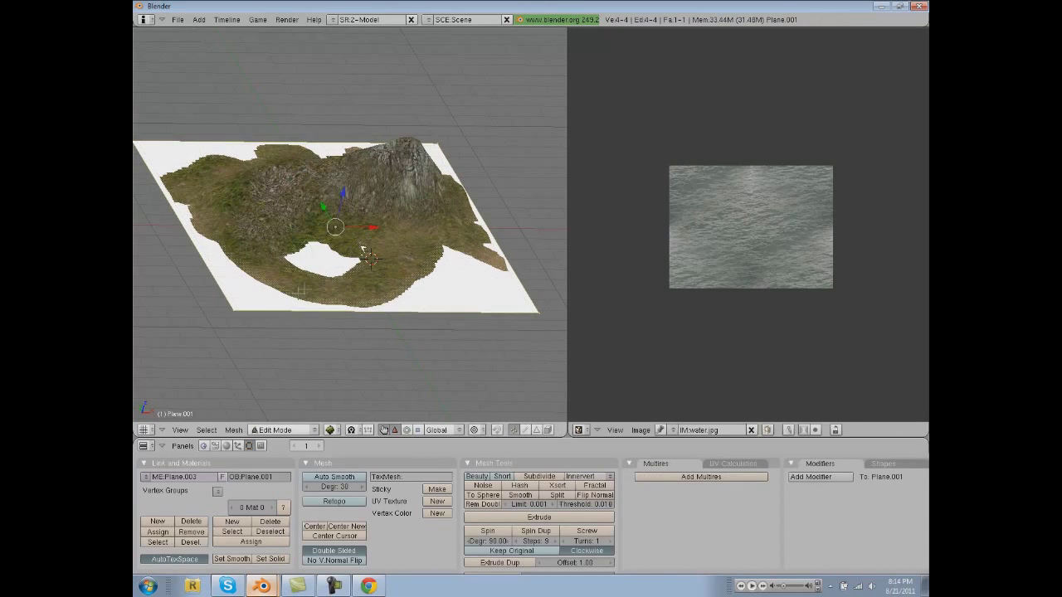
key("u")
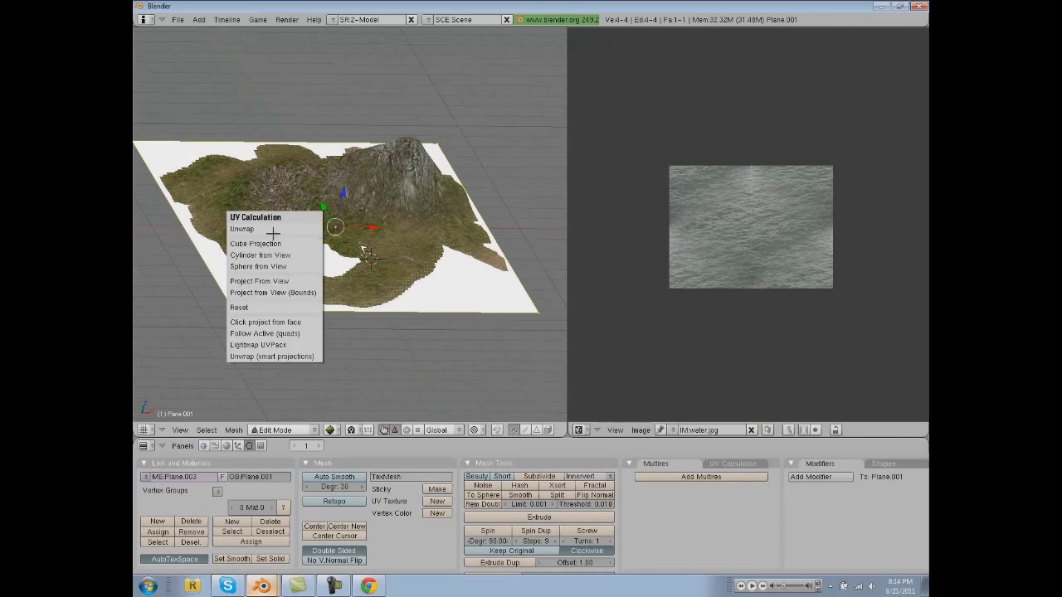
left_click(273, 231)
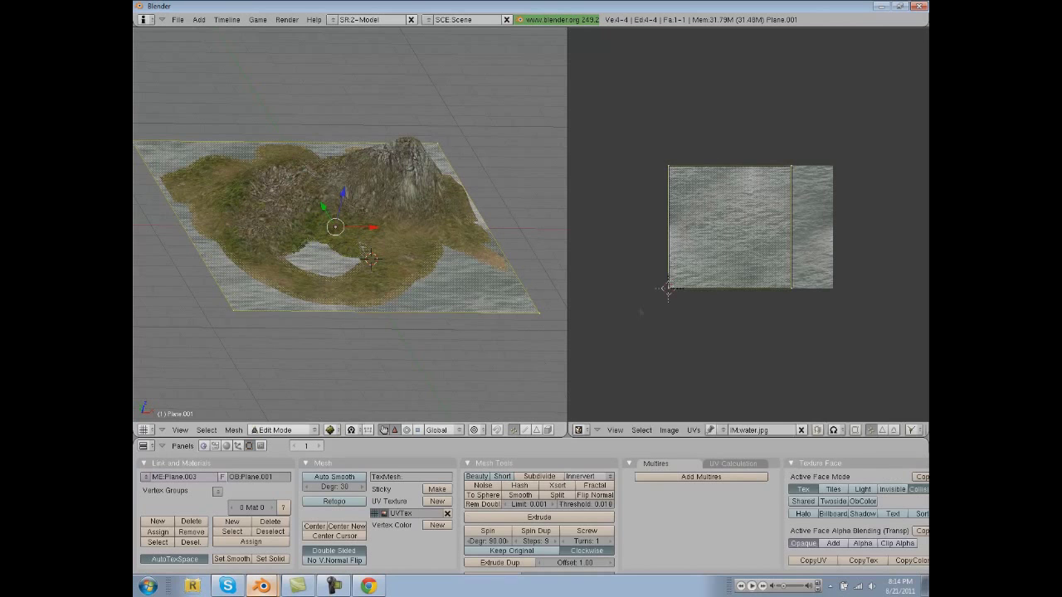
left_click(687, 351)
key("Tab")
Select the water plane and enlarge it so the water extends well past the terrain's edges.
middle_click_drag(271, 235, 364, 241)
scroll(357, 233, "up", 5)
scroll(358, 266, "down", 7)
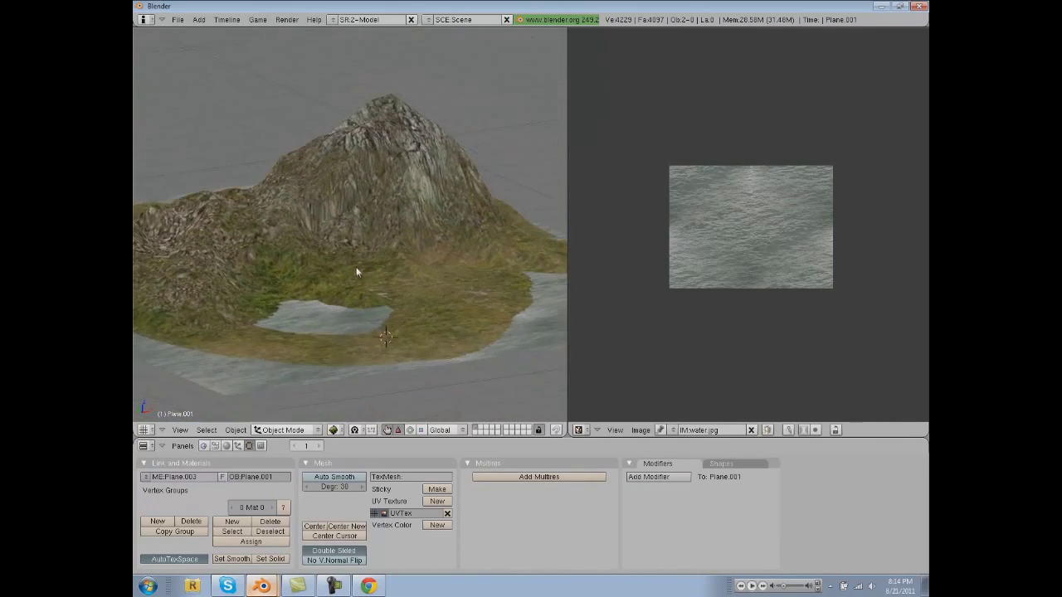
middle_click_drag(333, 301, 358, 293)
mouse_move(428, 288)
middle_mouse_down()
mouse_move(490, 305)
mouse_move(379, 327)
mouse_move(270, 241)
mouse_move(285, 267)
mouse_move(408, 247)
mouse_move(428, 331)
mouse_move(399, 331)
mouse_move(346, 301)
mouse_move(400, 276)
mouse_move(386, 258)
middle_mouse_up()
scroll(271, 241, "up", 3)
right_click(408, 246)
Select the terrain, switch it to Sculpt Mode and show the sculpt brush settings.
right_click(340, 244)
left_click(283, 430)
left_click(282, 399)
middle_click_drag(279, 333, 336, 438)
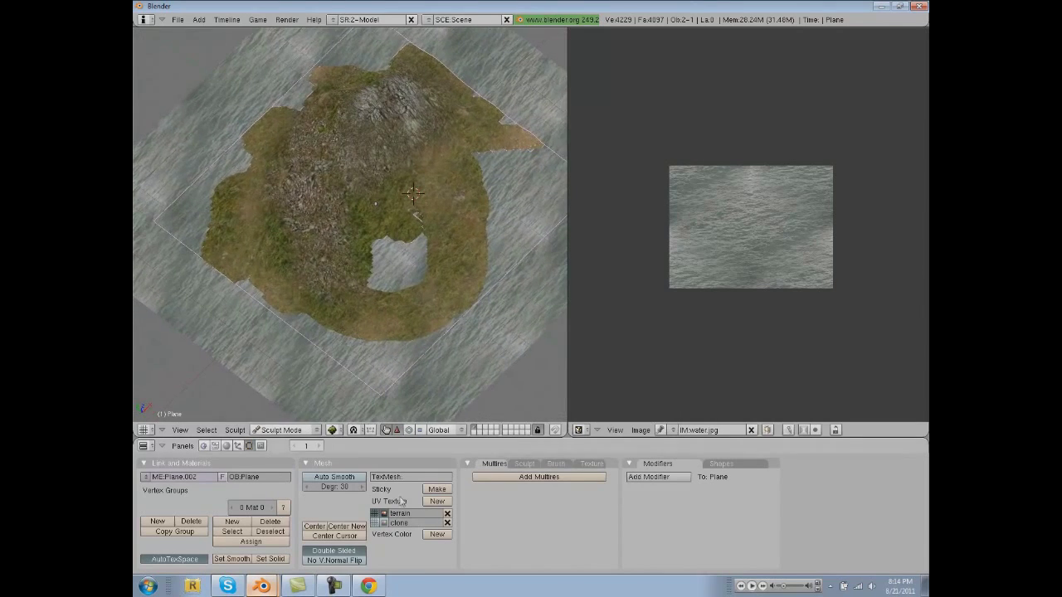
left_click(554, 466)
left_click(525, 466)
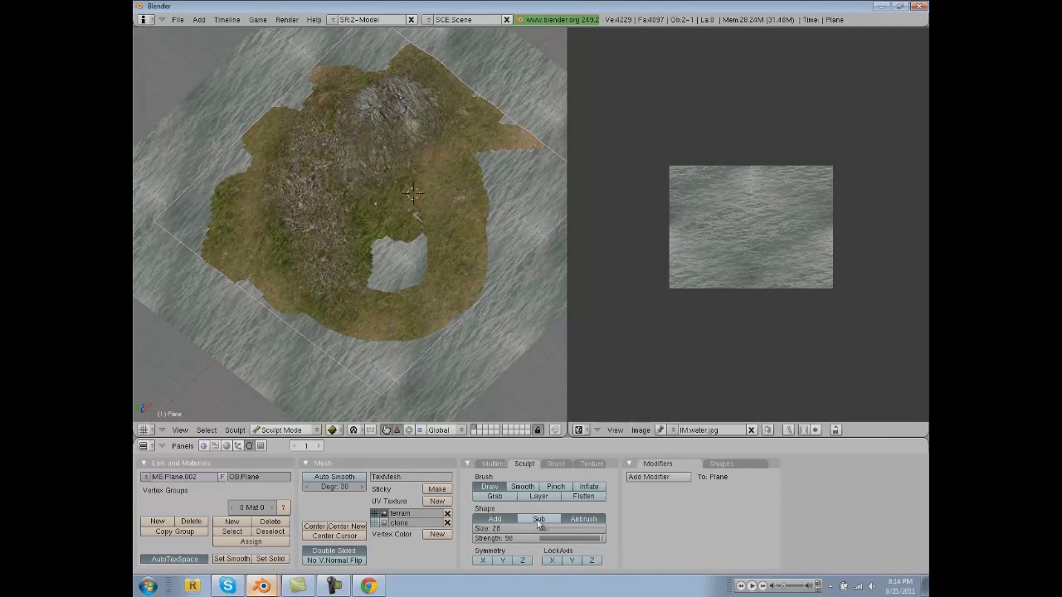
Lower the terrain's outer edges below the water with the Draw brush set to Sub at size 62, and return to Object Mode.
left_click_drag(556, 531, 574, 536)
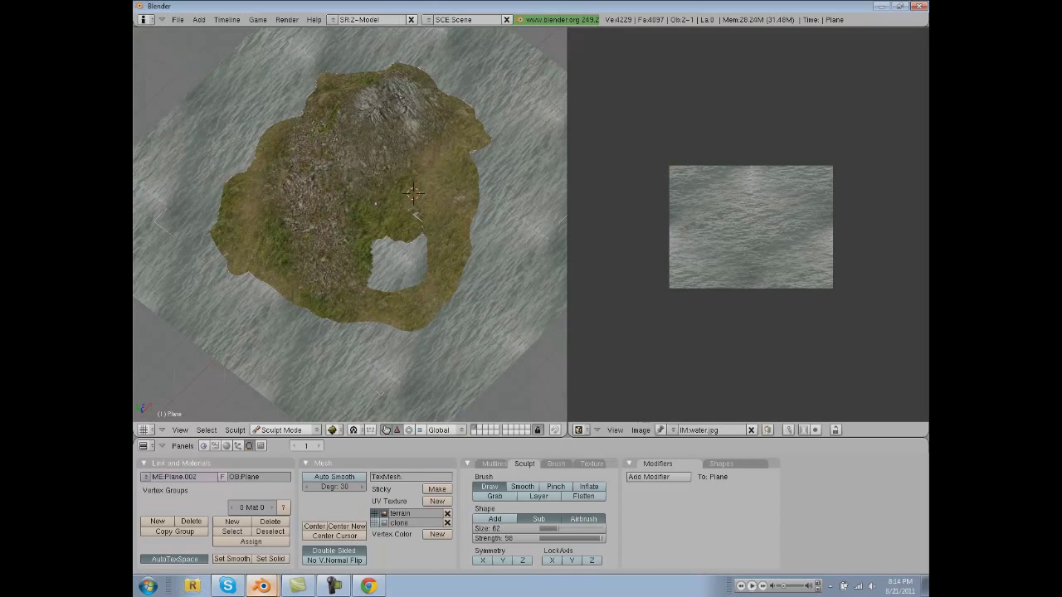
middle_click_drag(416, 214, 413, 270)
scroll(399, 328, "up", 2)
middle_click_drag(314, 264, 416, 336)
left_click(306, 431)
left_click(287, 420)
scroll(365, 310, "down", 4)
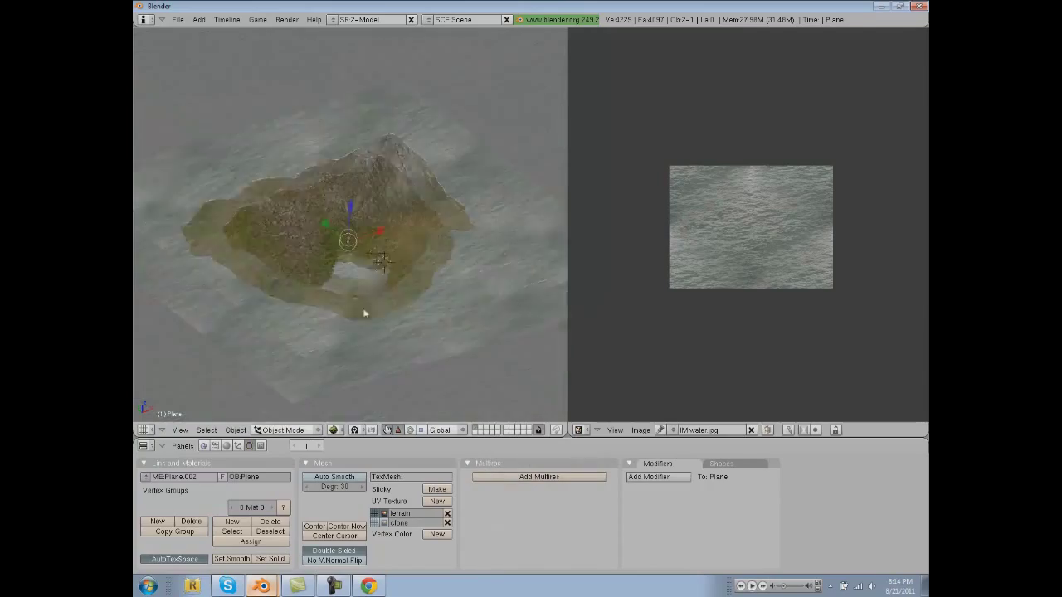
Inspect the selected terrain's mesh density in Edit Mode and return to Object Mode.
scroll(296, 239, "up", 1)
right_click(296, 243)
scroll(296, 255, "up", 2)
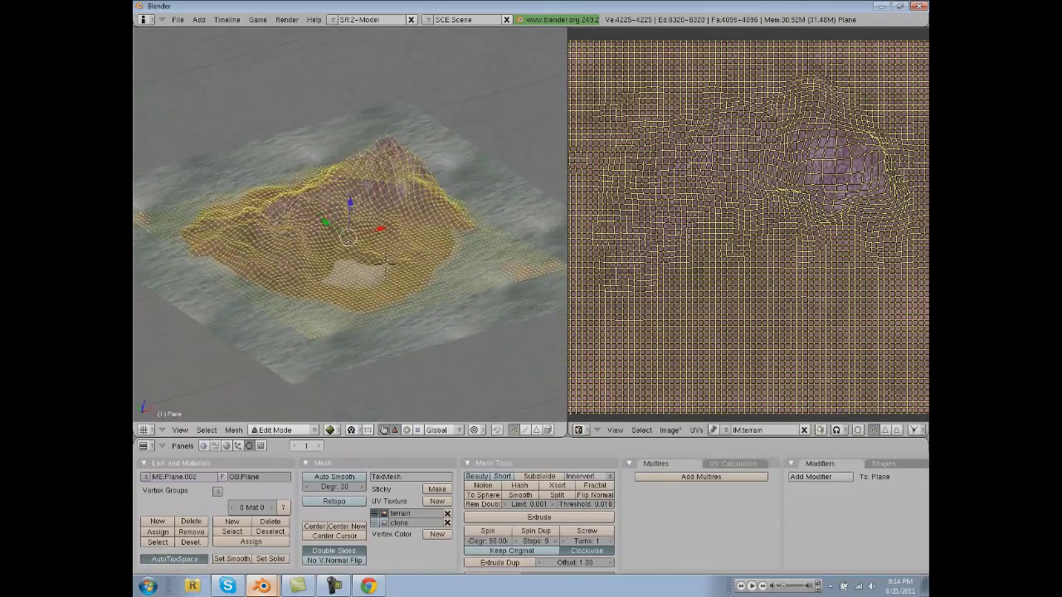
middle_click_drag(397, 157, 404, 174)
scroll(404, 174, "up", 1)
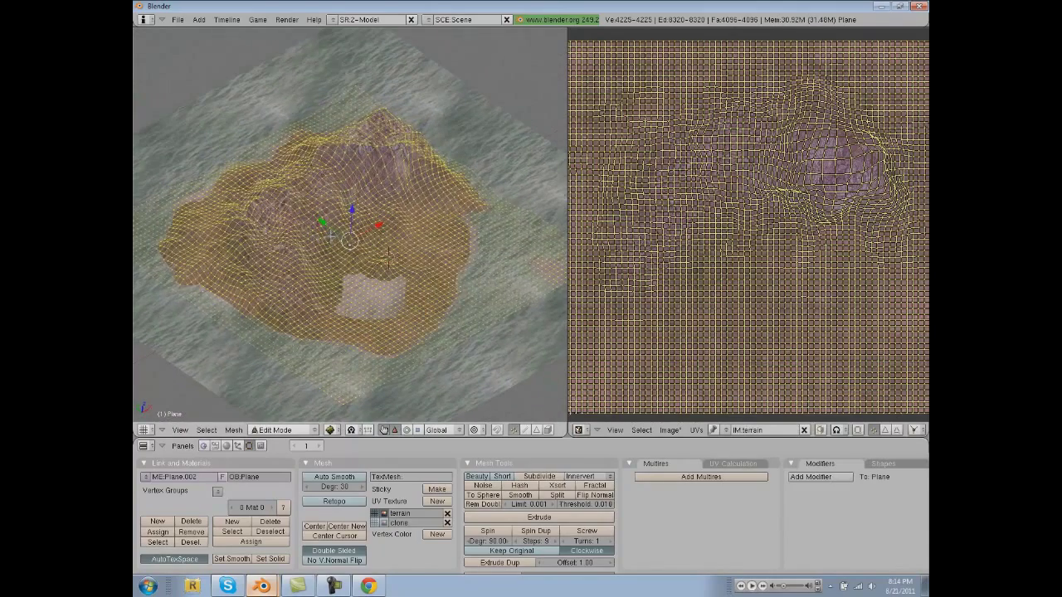
key("Tab")
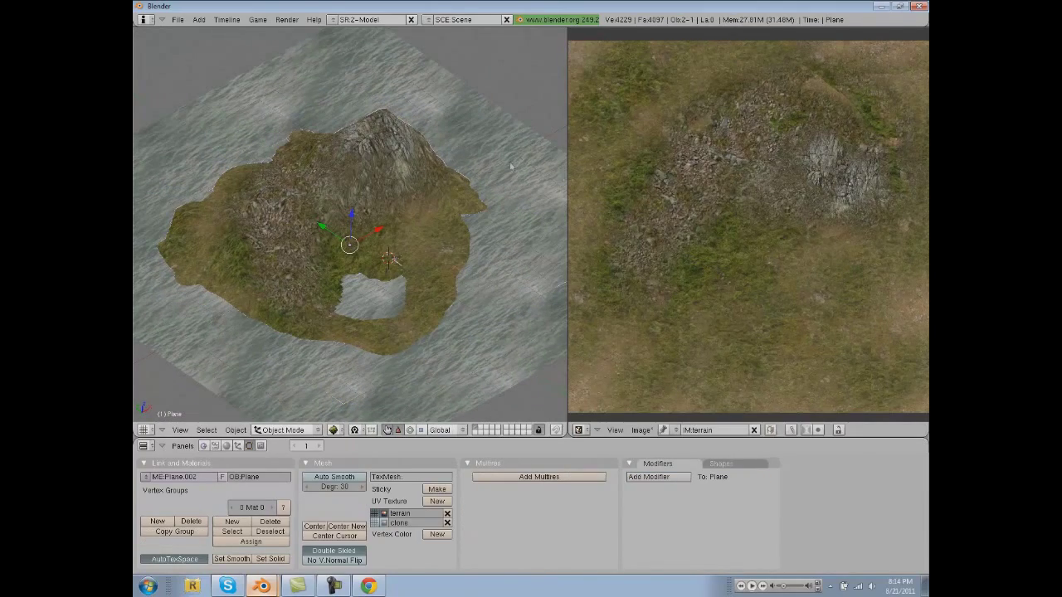
Add a Decimate modifier to the terrain, set its ratio to 0.316 and apply it.
left_click(644, 478)
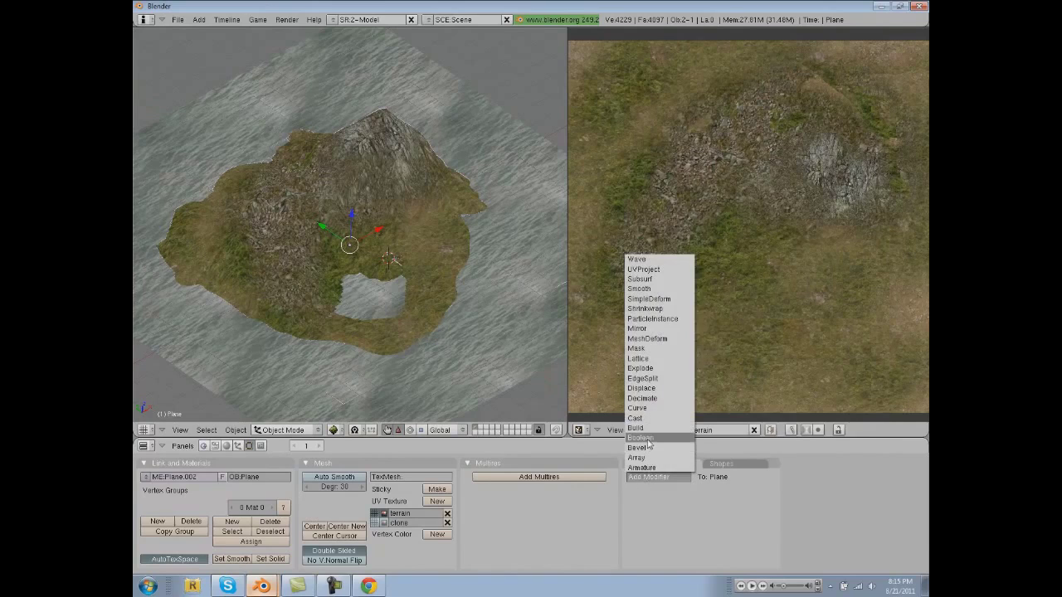
left_click(650, 398)
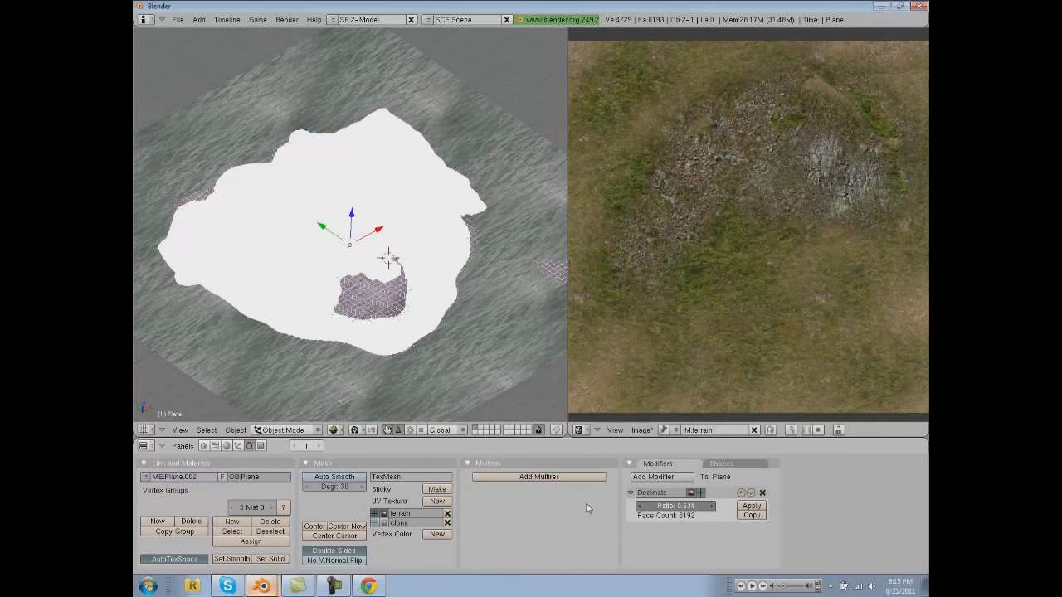
key("Return")
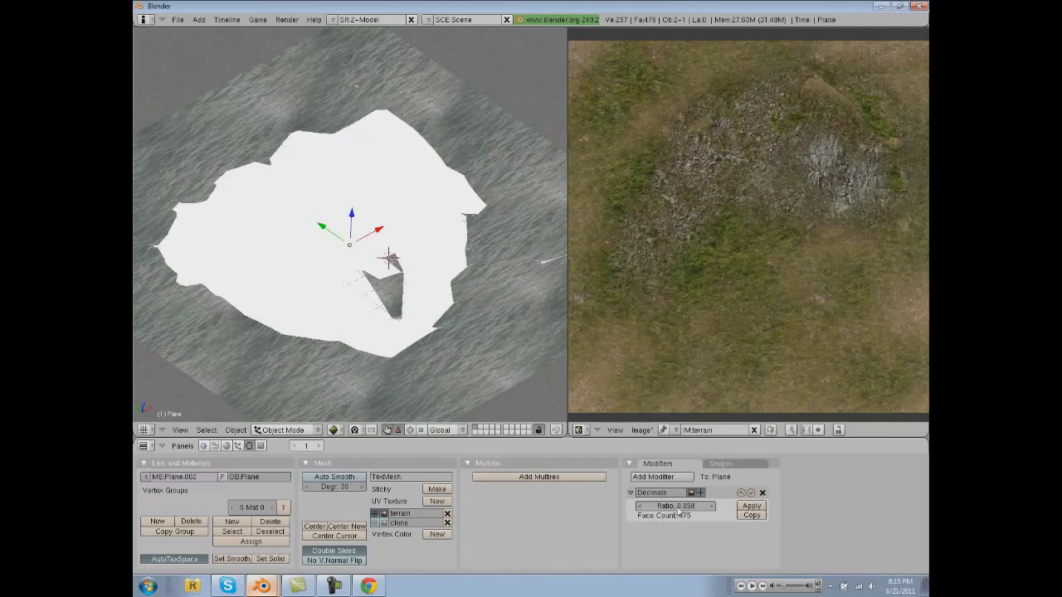
left_click_drag(705, 514, 704, 510)
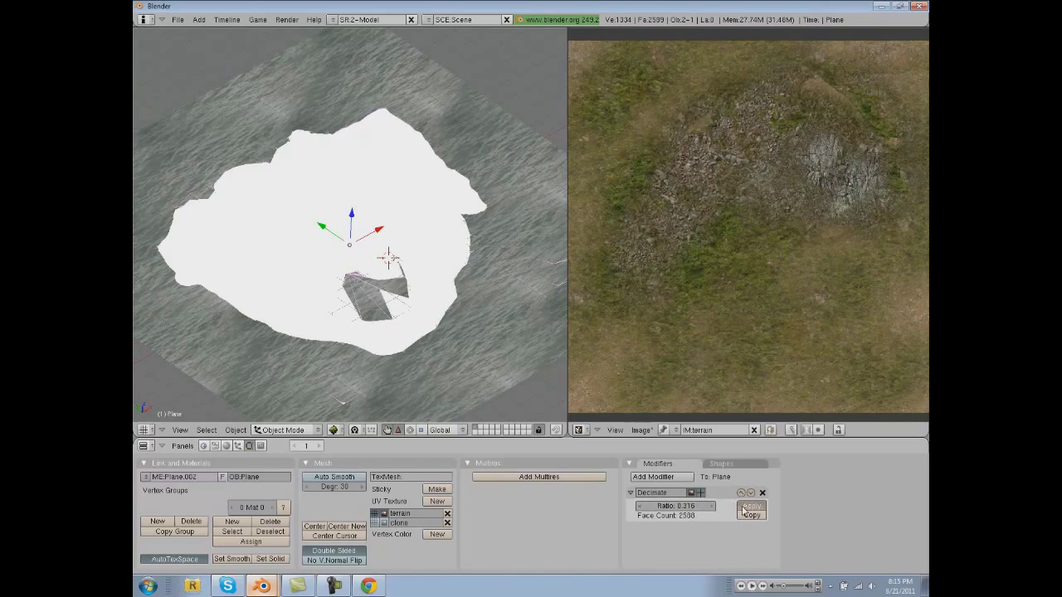
left_click(744, 510)
Unwrap the decimated terrain in Edit Mode from the top view with Project from View (Bounds), and return to Object Mode.
middle_click_drag(348, 316, 357, 278)
key("Tab")
key("Tab")
key("Tab")
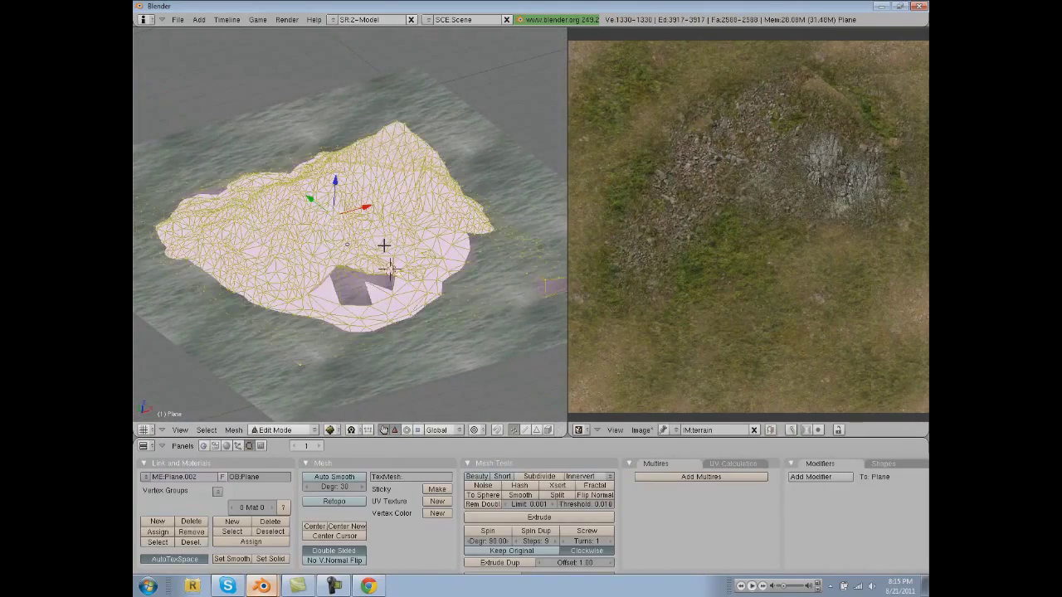
left_click(178, 432)
left_click(240, 317)
key("u")
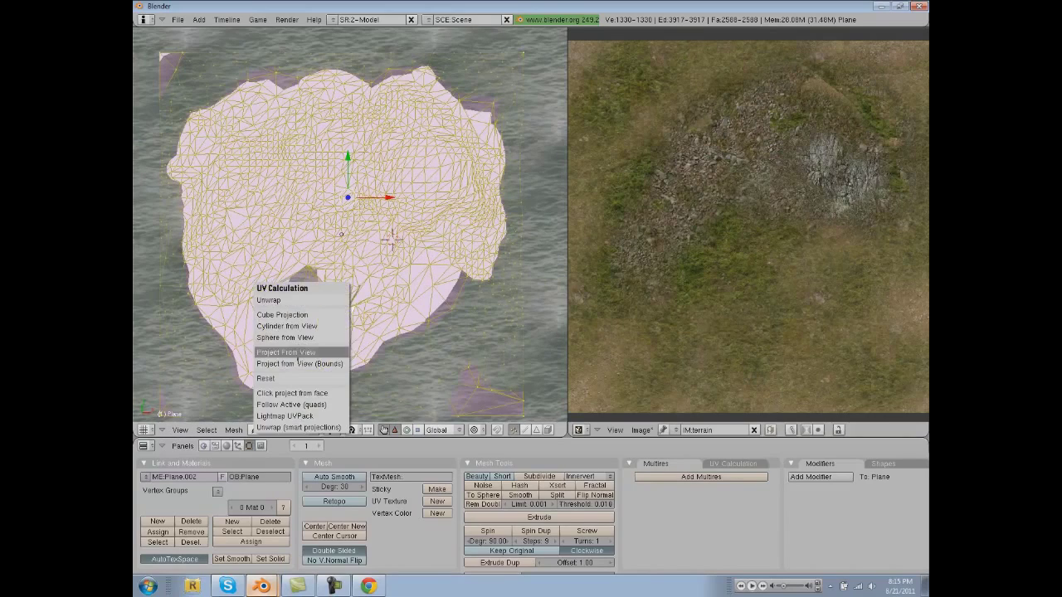
left_click(304, 364)
key("Tab")
Examine the decimated, retextured island and the surrounding water from several angles and distances.
middle_click_drag(395, 337, 374, 308)
scroll(316, 239, "up", 3)
scroll(318, 277, "down", 4)
scroll(386, 286, "down", 4)
scroll(293, 298, "up", 3)
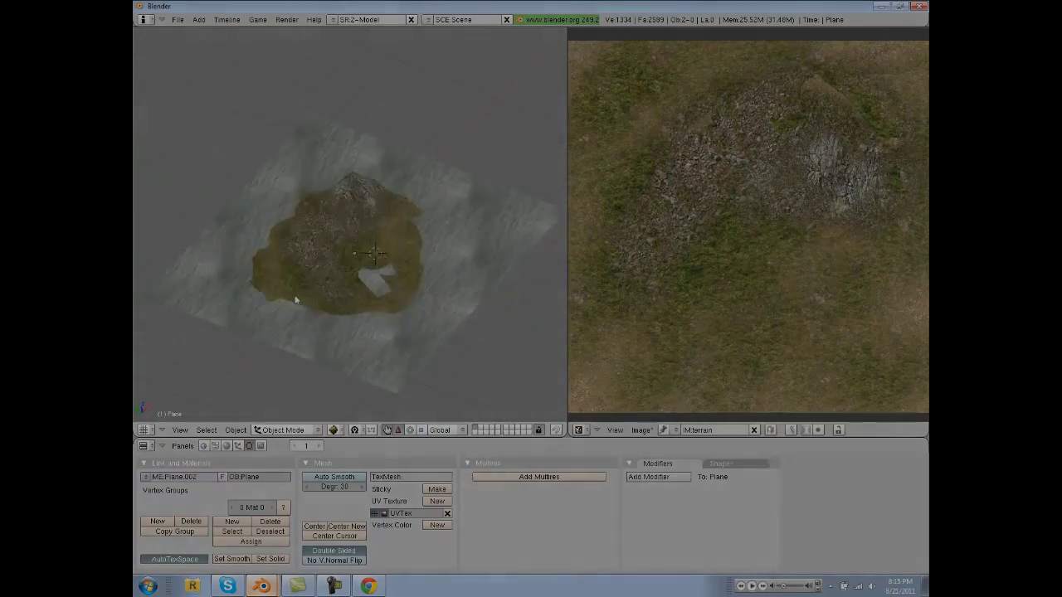
middle_click_drag(293, 298, 324, 261)
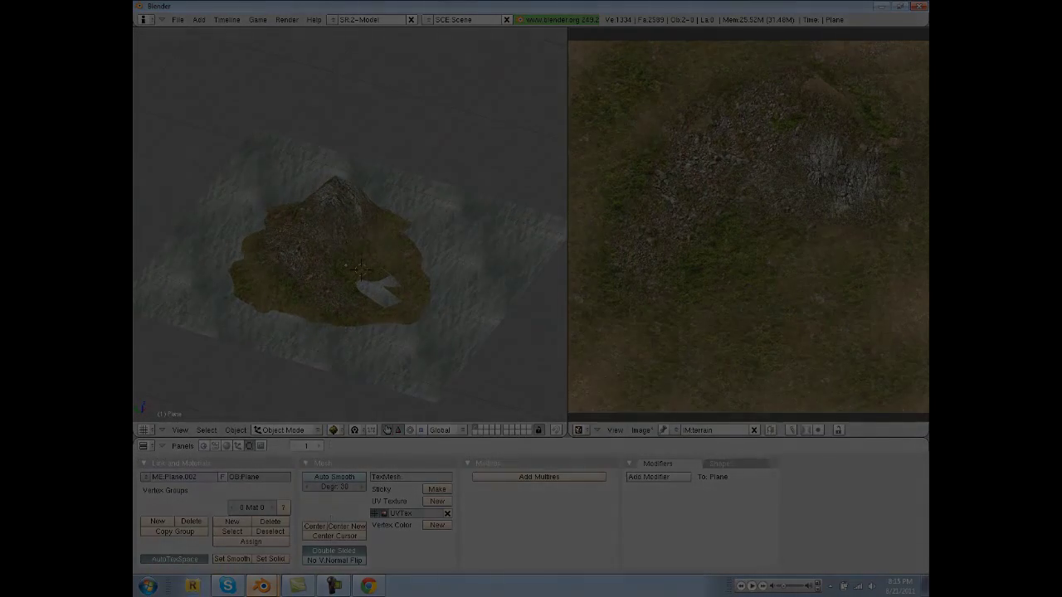